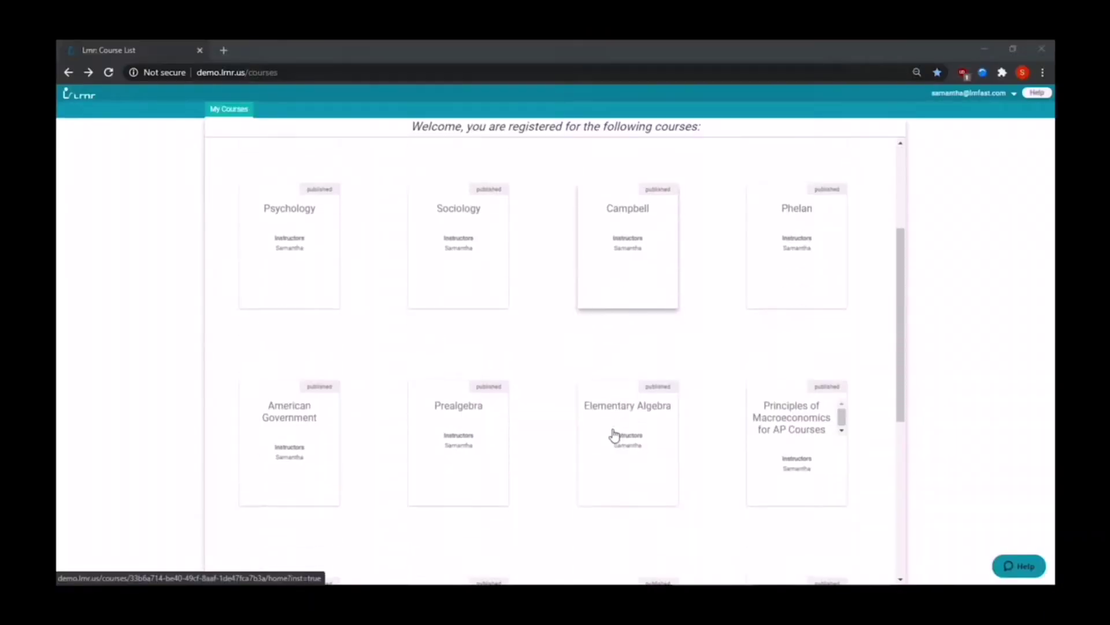
scroll(614, 434, "down", 4)
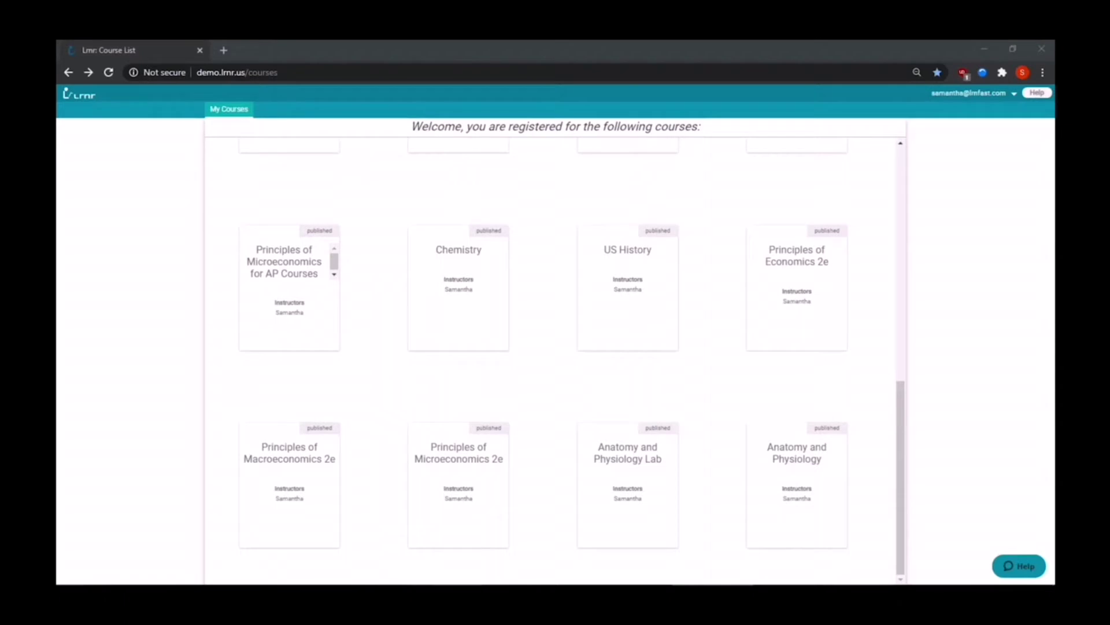
Open the Anatomy and Physiology course and its Learn reading material
left_click(796, 503)
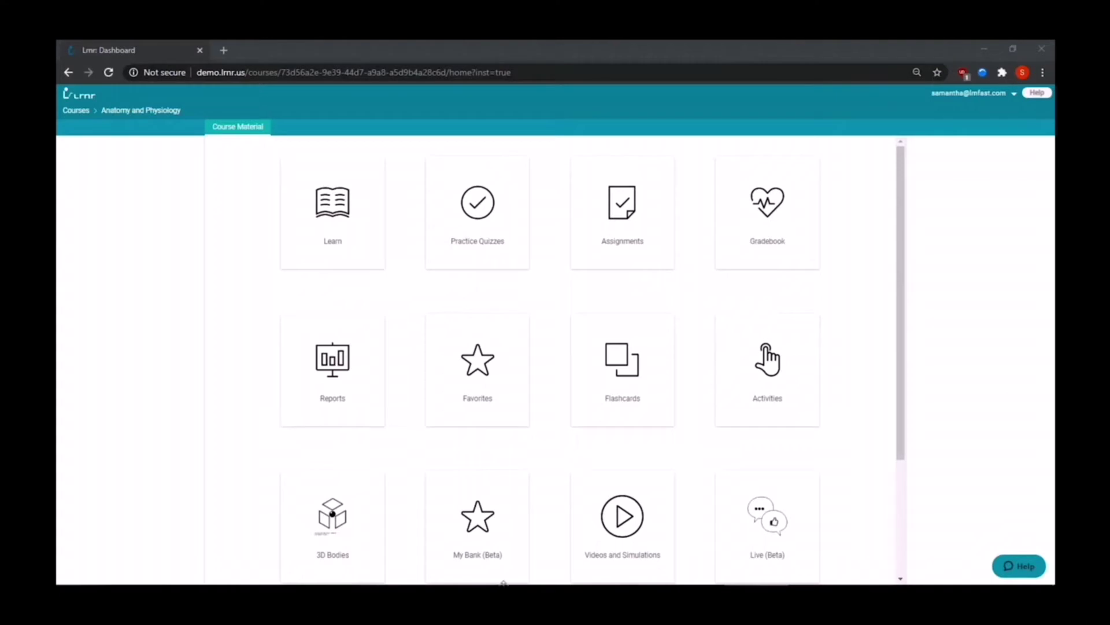
left_click(319, 263)
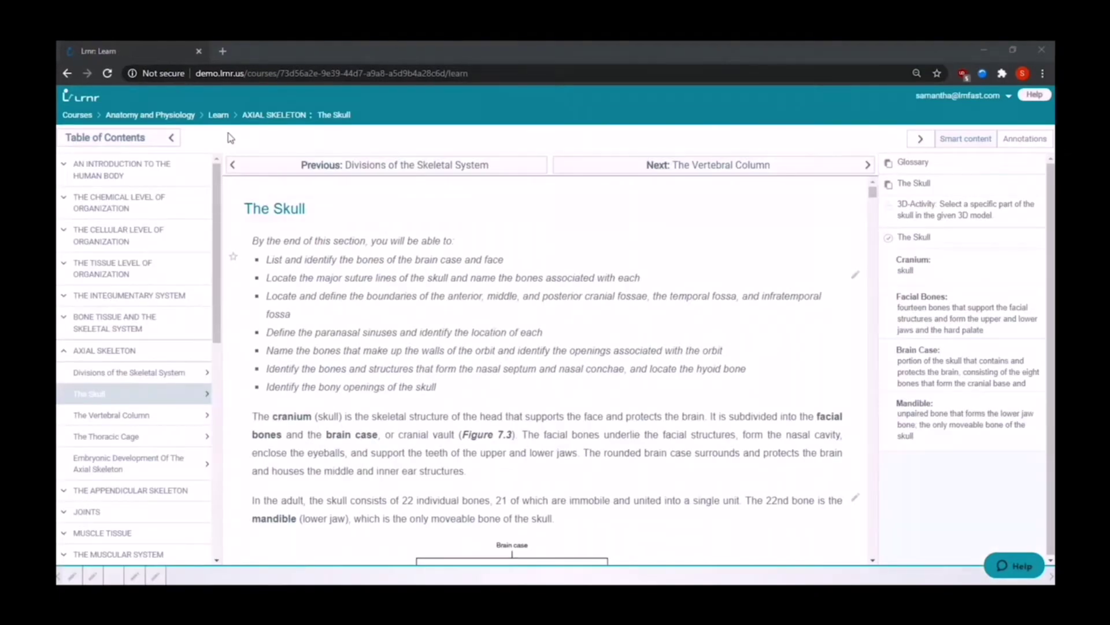
Expand and collapse The Skull subsections, then read down to Figure 7.4 Anterior View of Skull
mouse_move(163, 128)
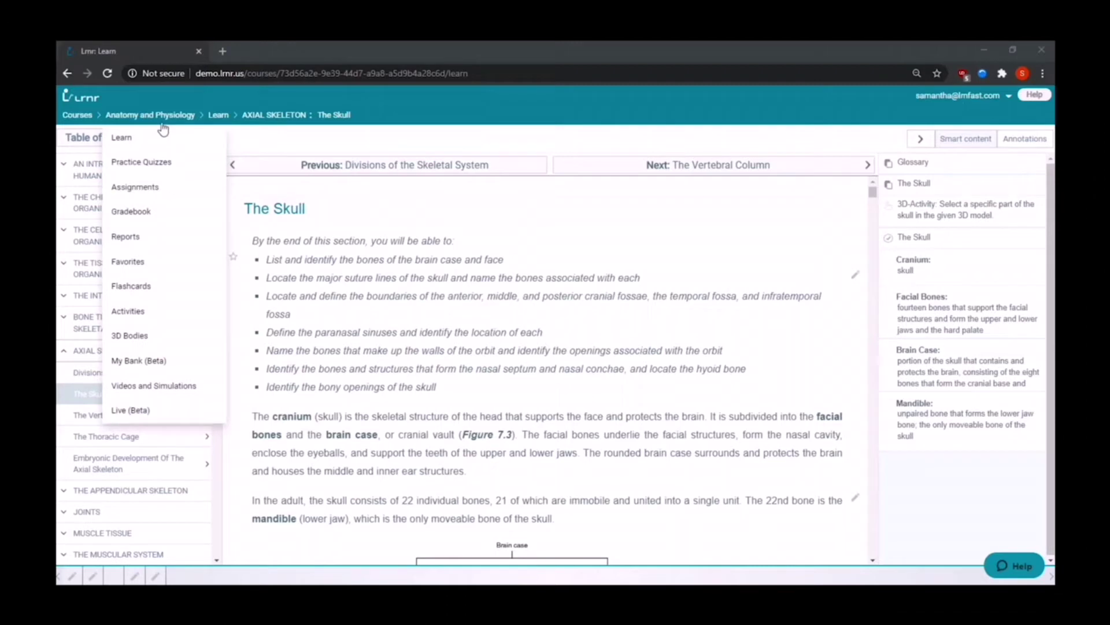
mouse_move(84, 116)
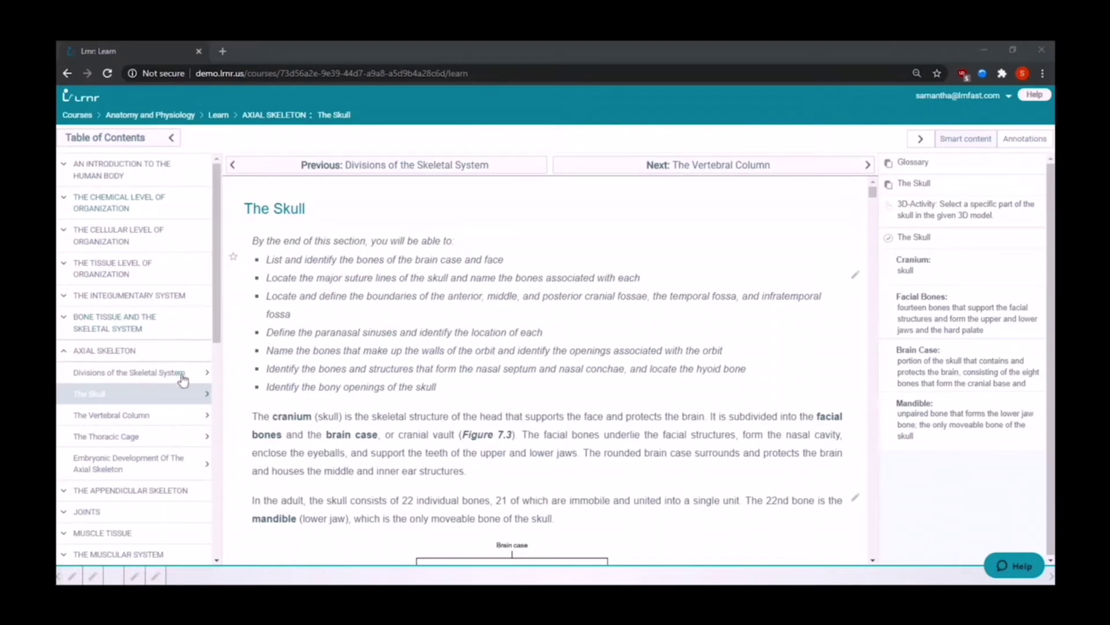
left_click(206, 398)
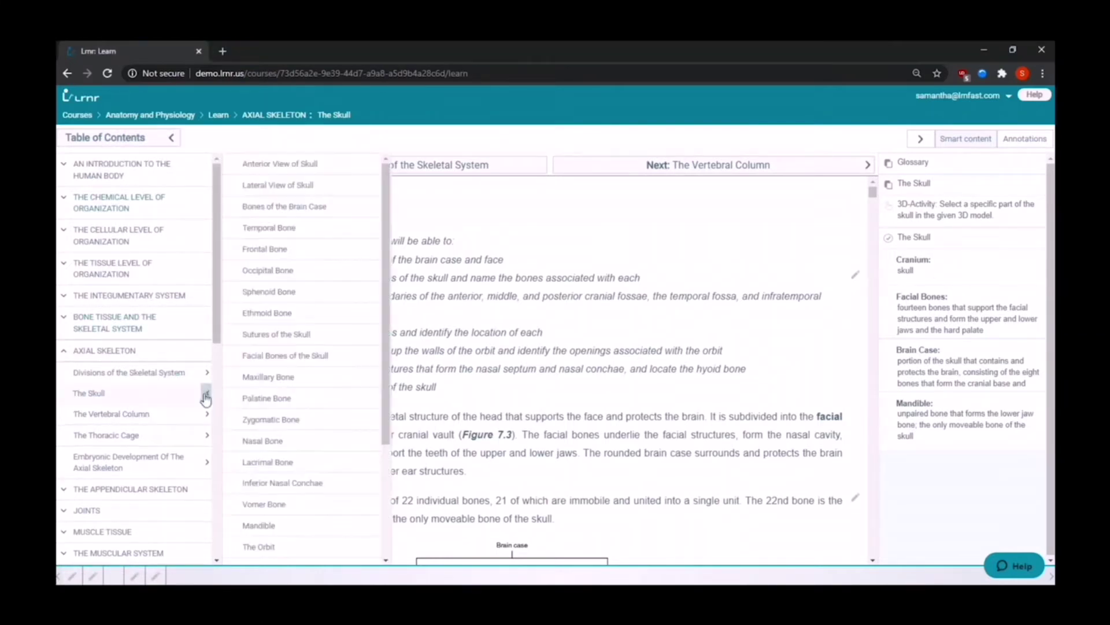
left_click(205, 398)
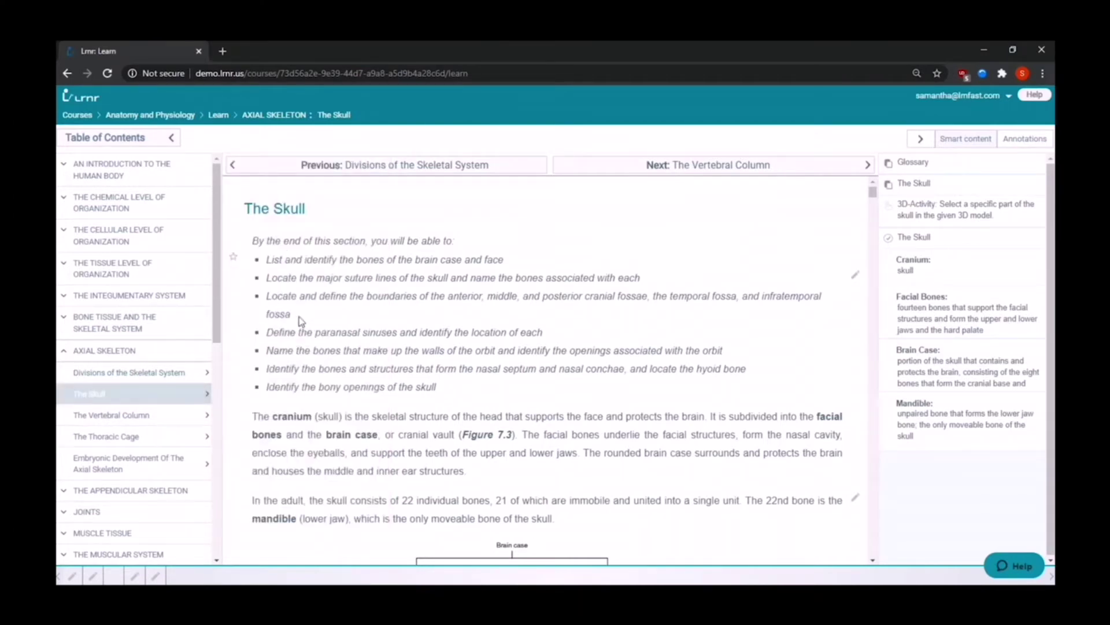
scroll(300, 321, "down", 10)
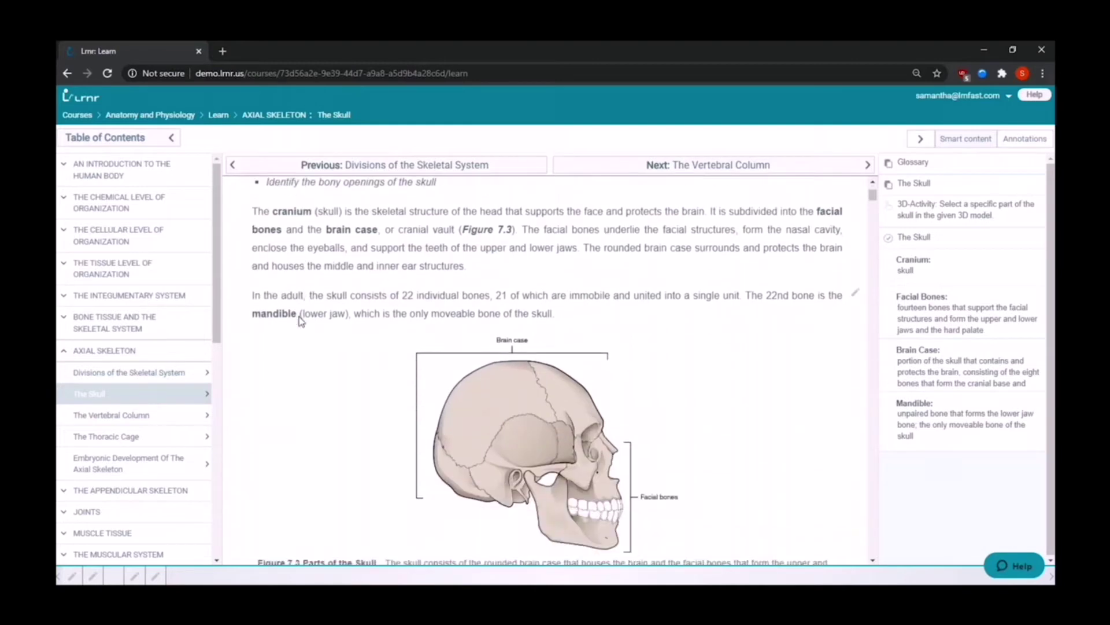
scroll(301, 321, "down", 10)
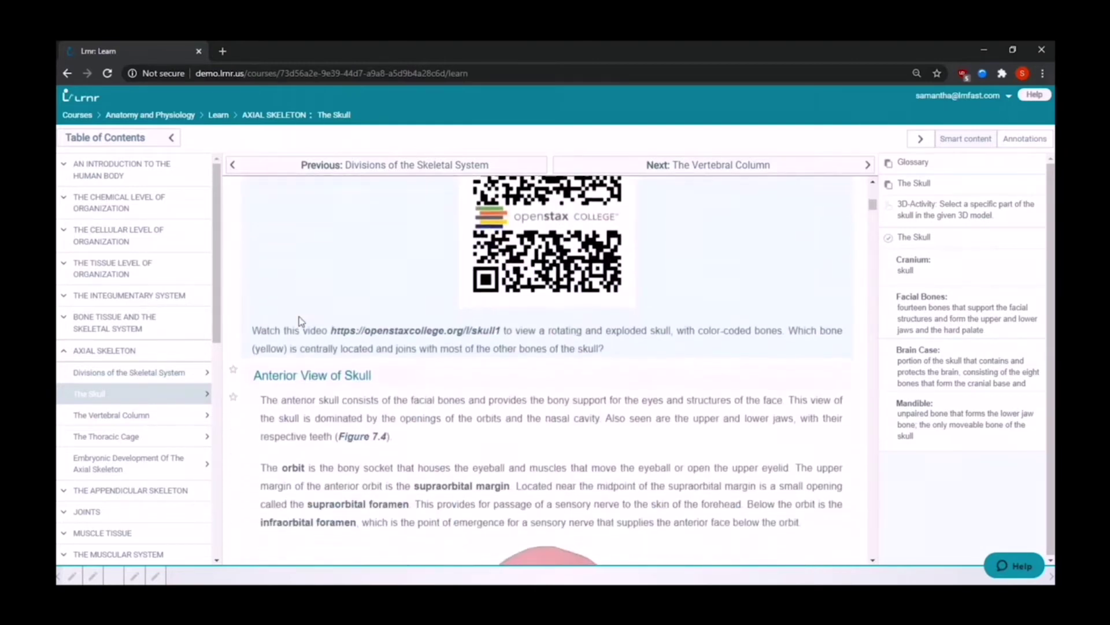
scroll(301, 321, "down", 10)
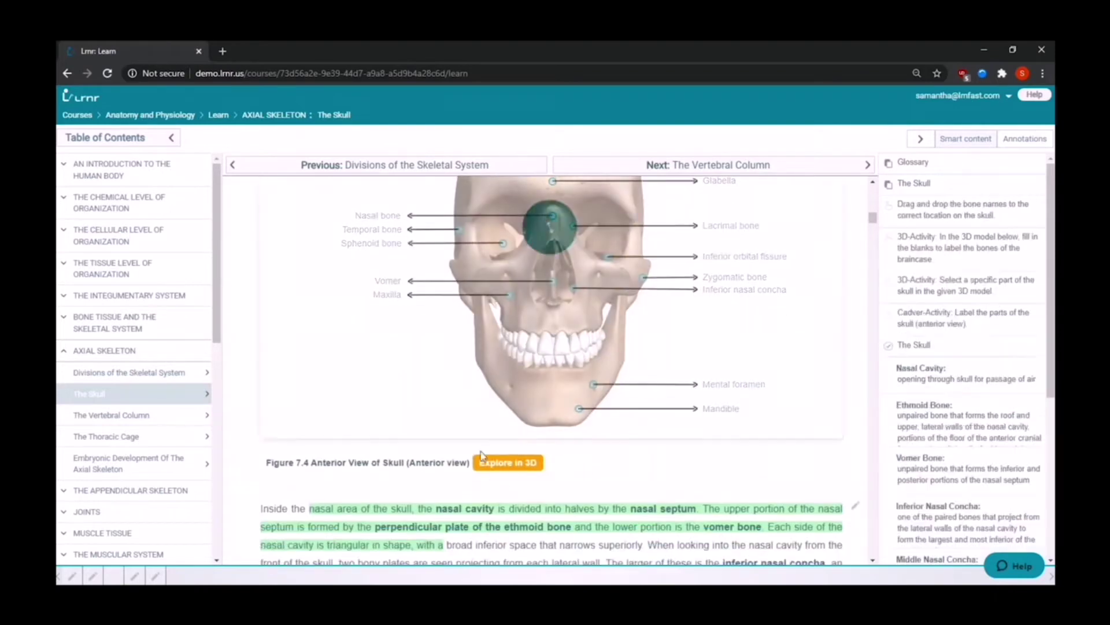
View the skull figure as a 3D model, rotating it to the side and back
left_click(508, 461)
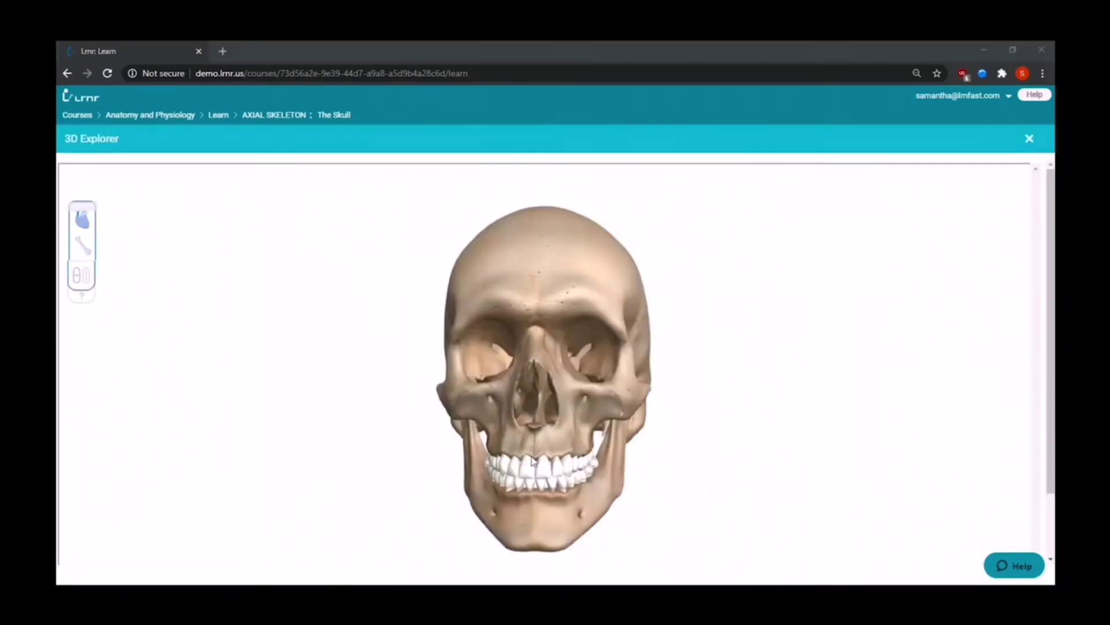
left_click_drag(582, 413, 476, 411)
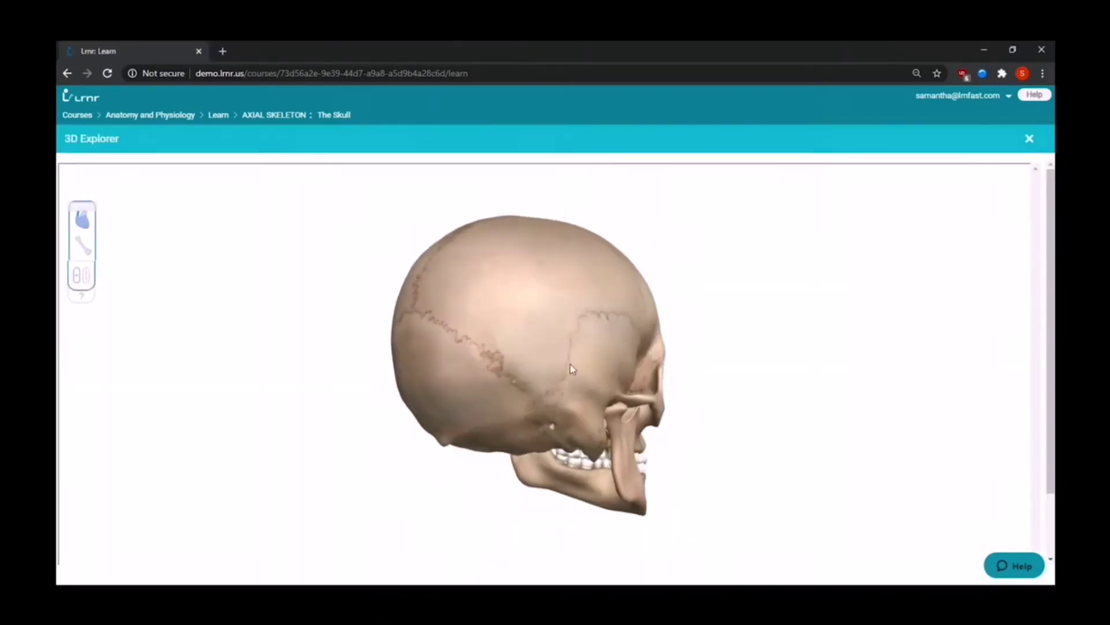
left_click_drag(636, 413, 559, 418)
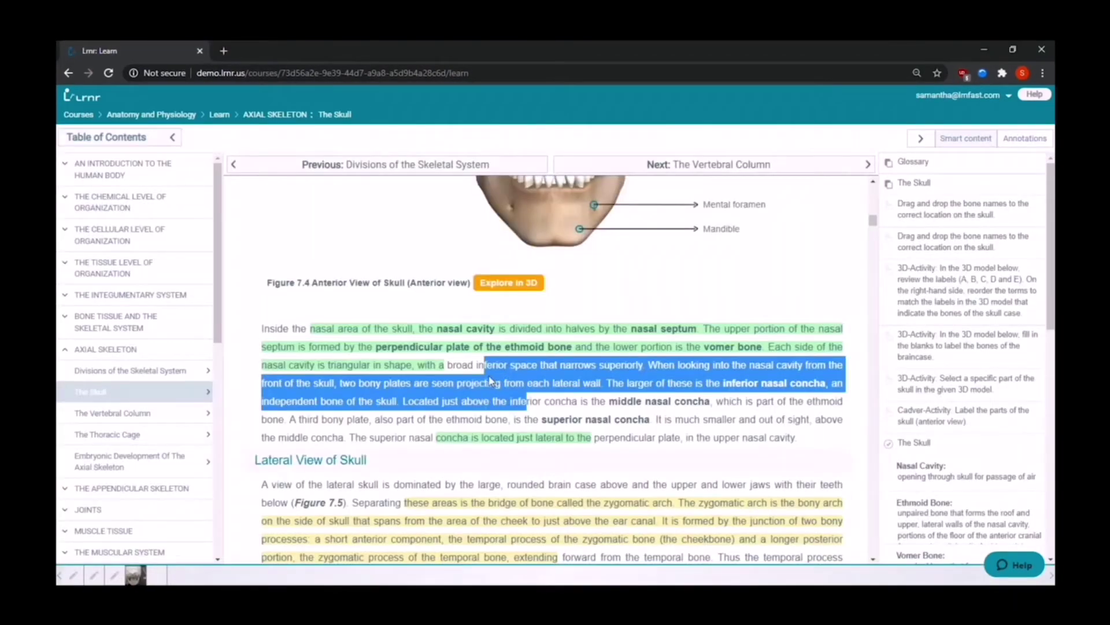
Highlight the passage about the nasal cavity's inferior space in pink
left_click_drag(542, 365, 510, 383)
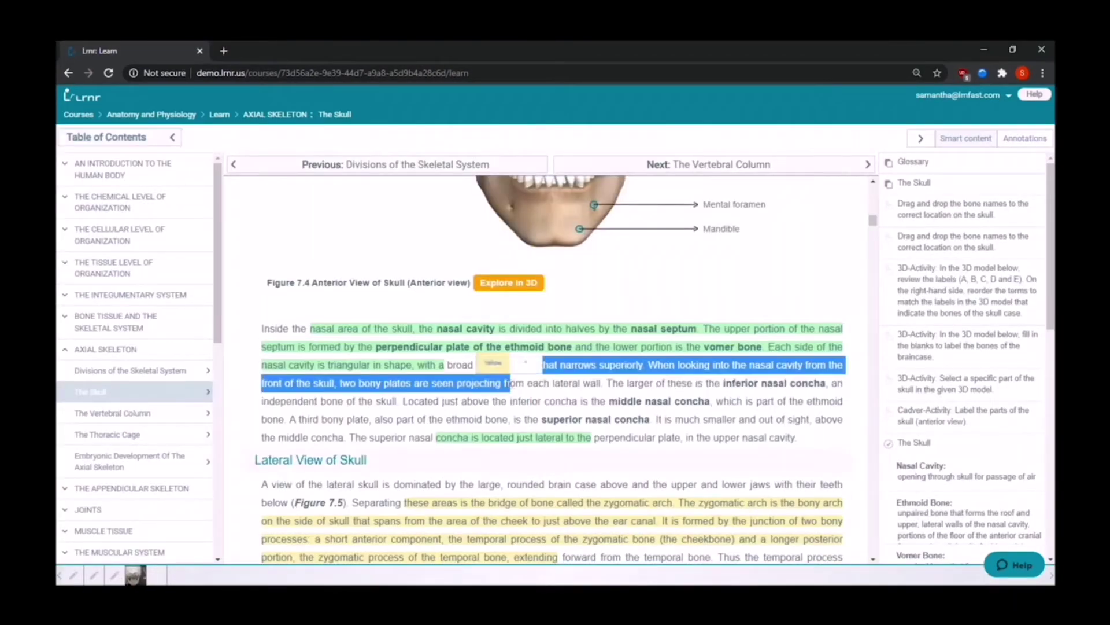
left_click(516, 365)
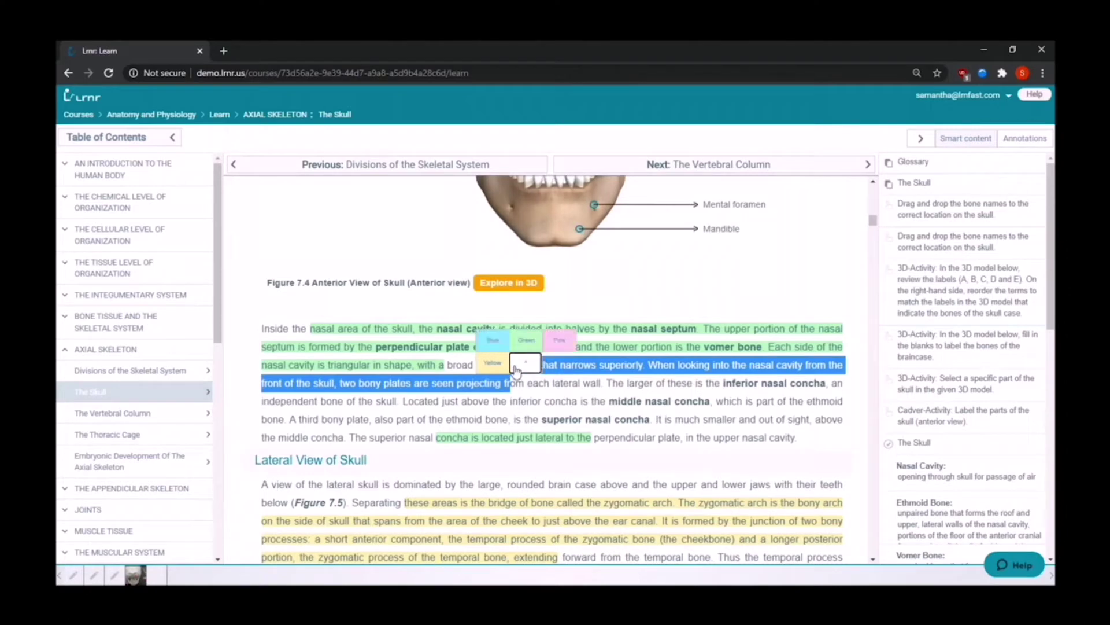
left_click(556, 340)
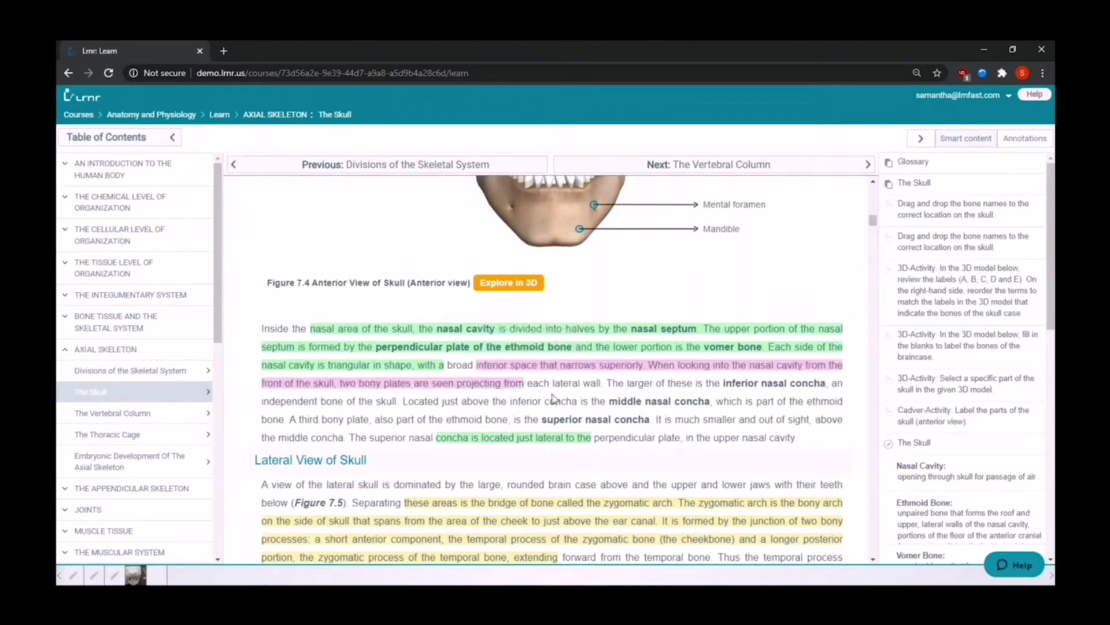
Save a note reading 'important' on the highlighted nasal passage
left_click(565, 373)
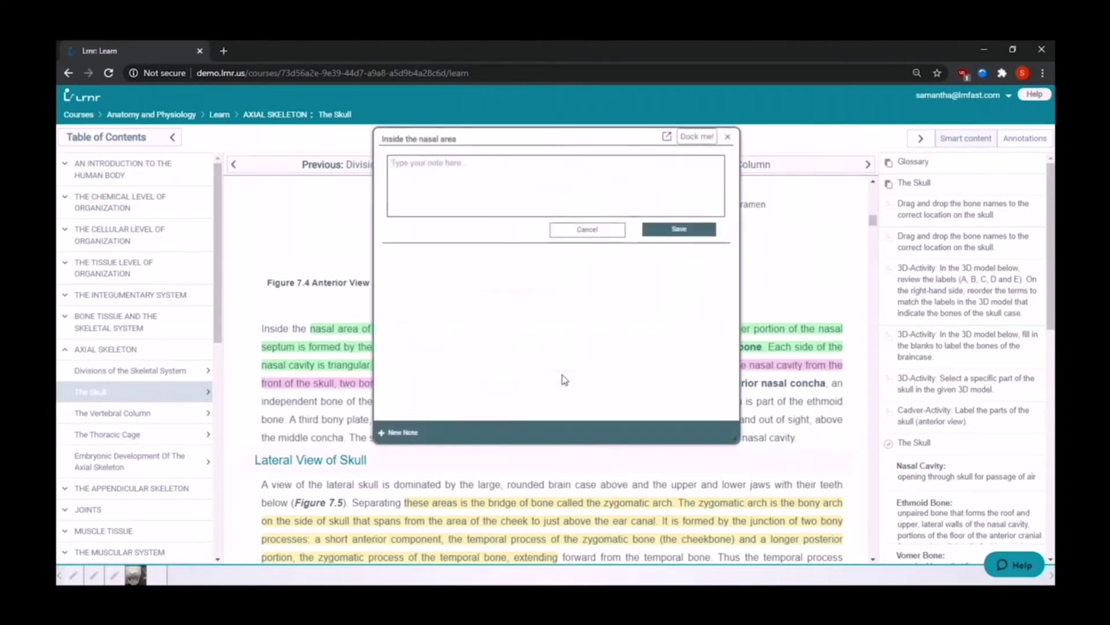
left_click(468, 190)
type("important")
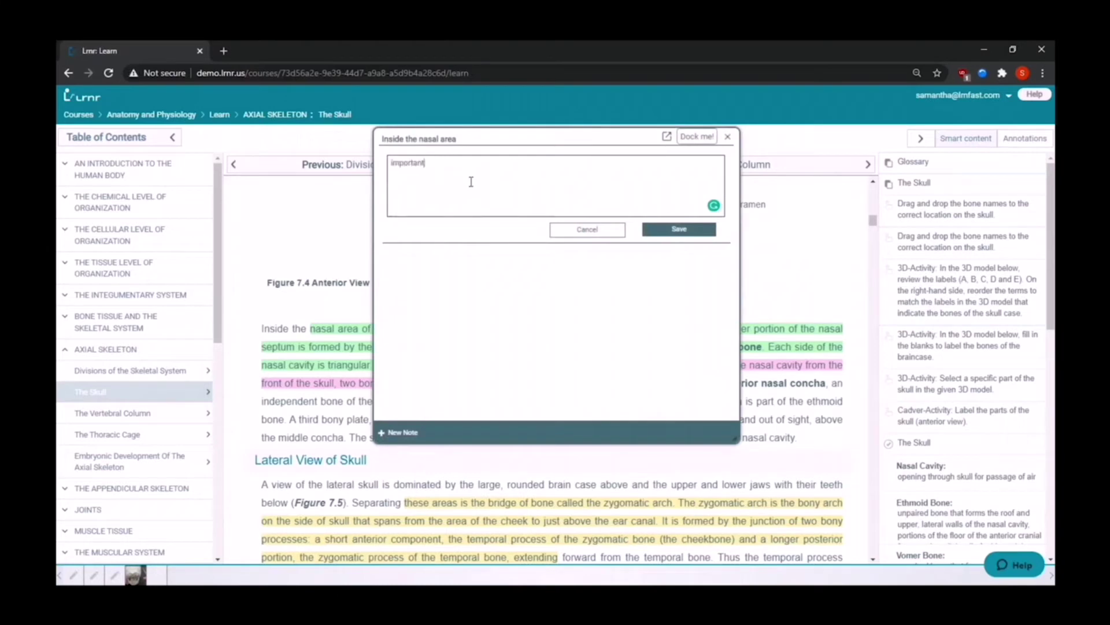
left_click(659, 229)
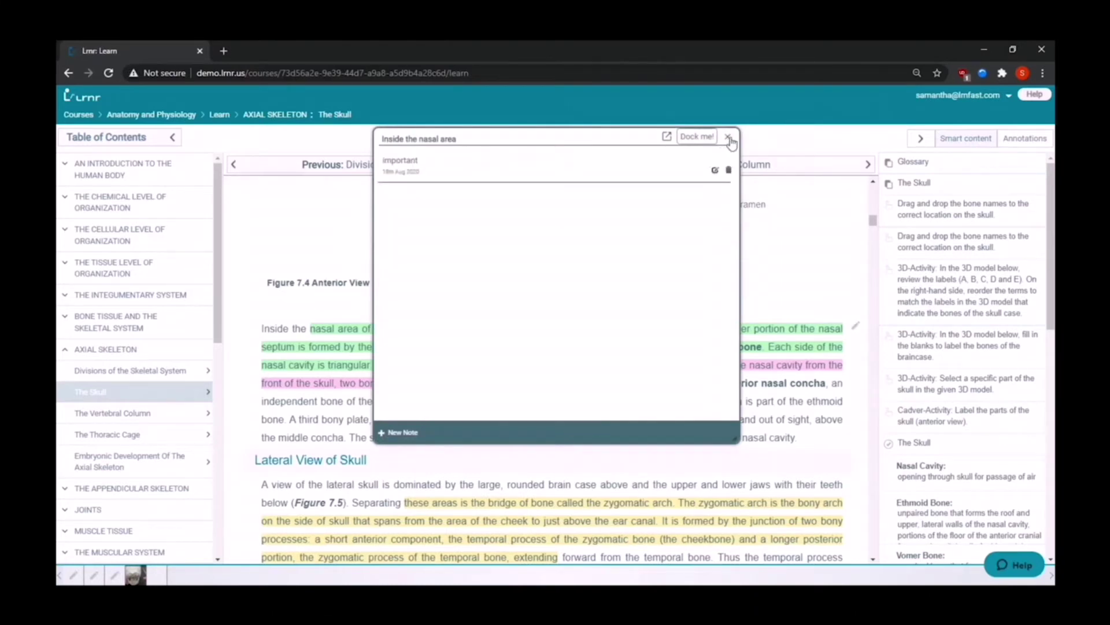
left_click(728, 136)
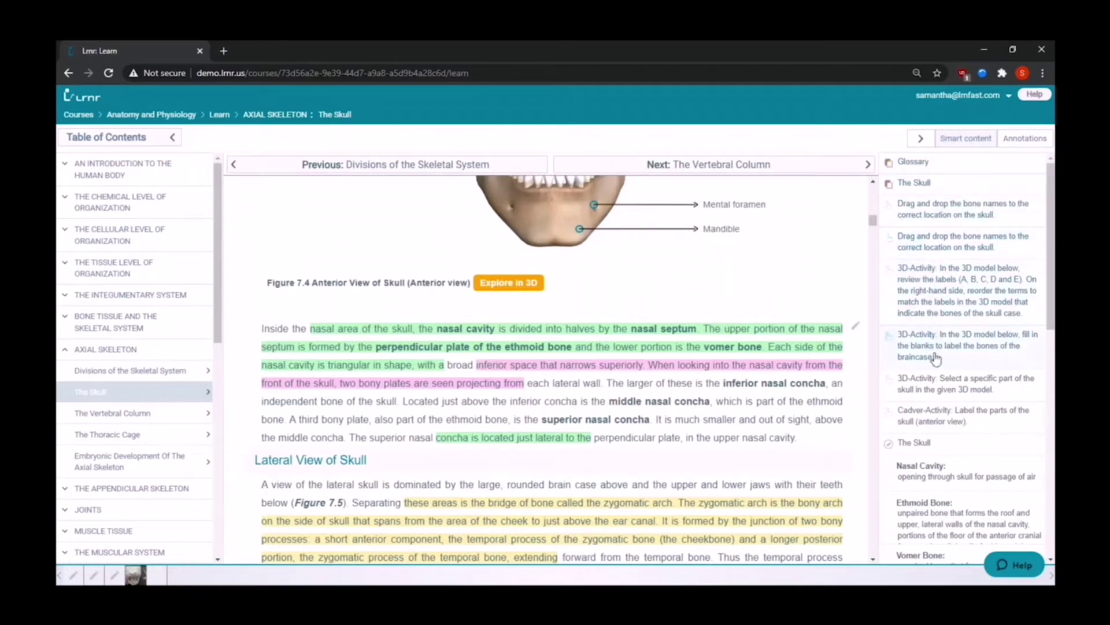
Play the Holes on Underside of Skull video muted, jump to 0:07, then pause and close it
scroll(937, 368, "down", 3)
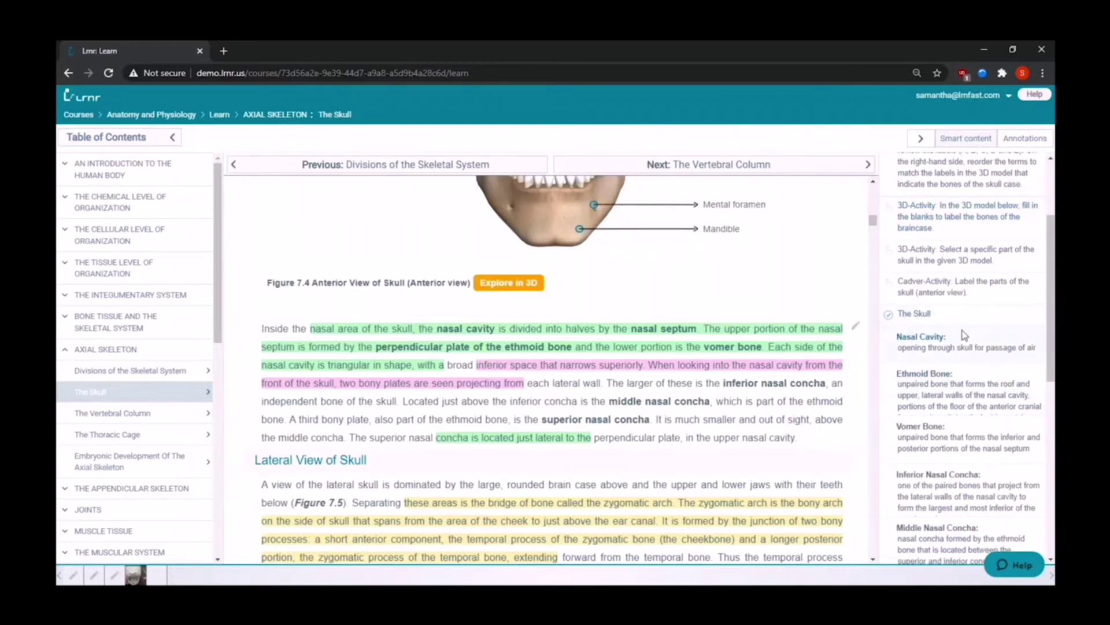
scroll(964, 327, "down", 6)
scroll(963, 334, "down", 3)
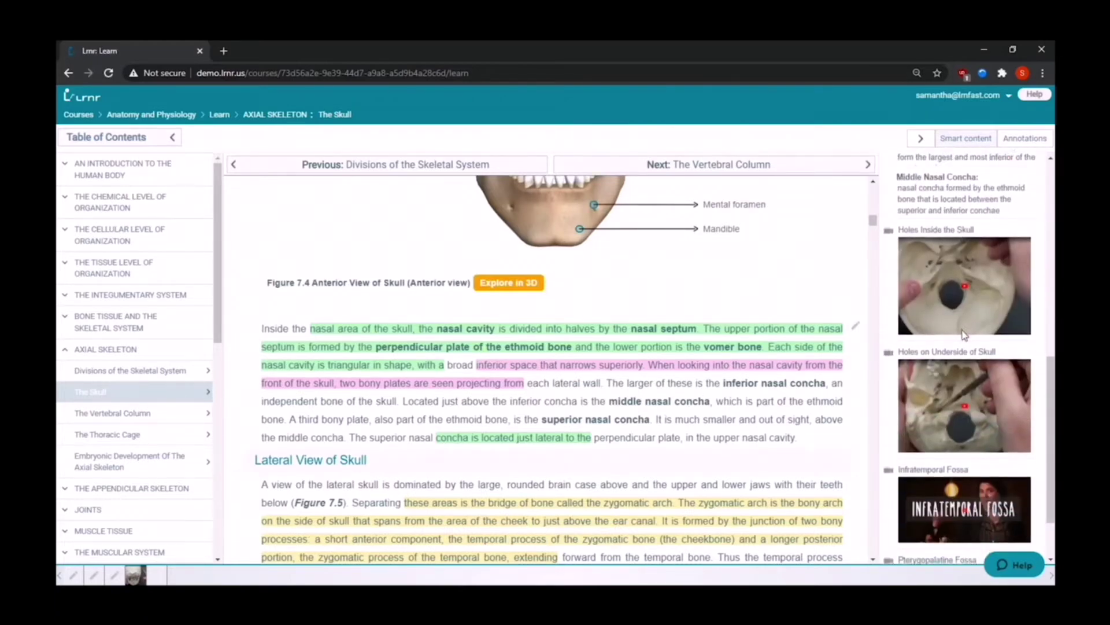
left_click(963, 336)
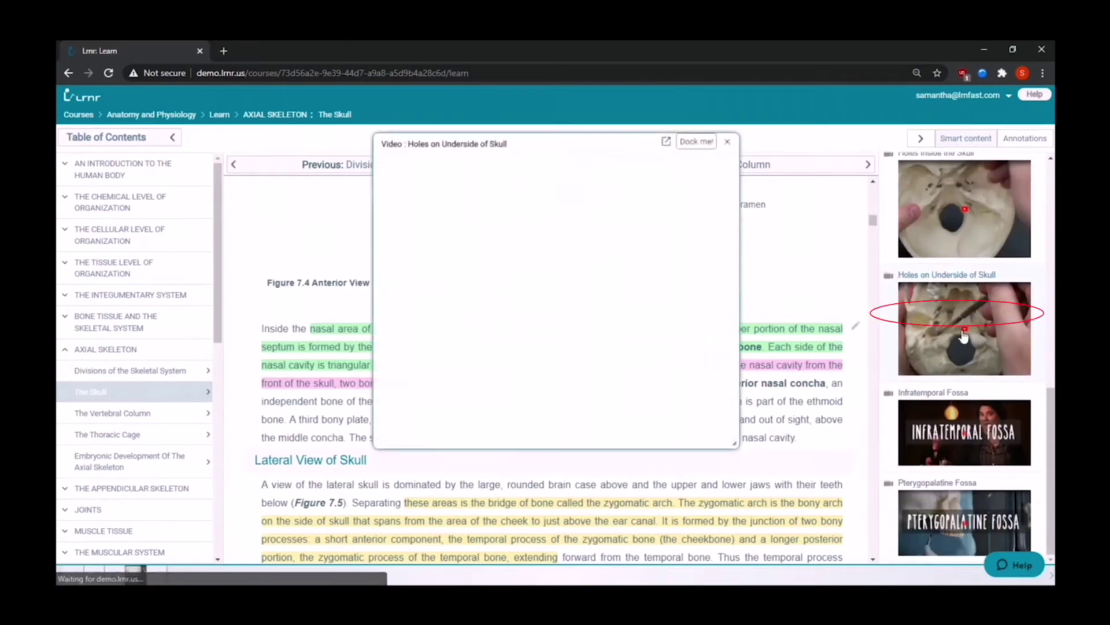
left_click(556, 306)
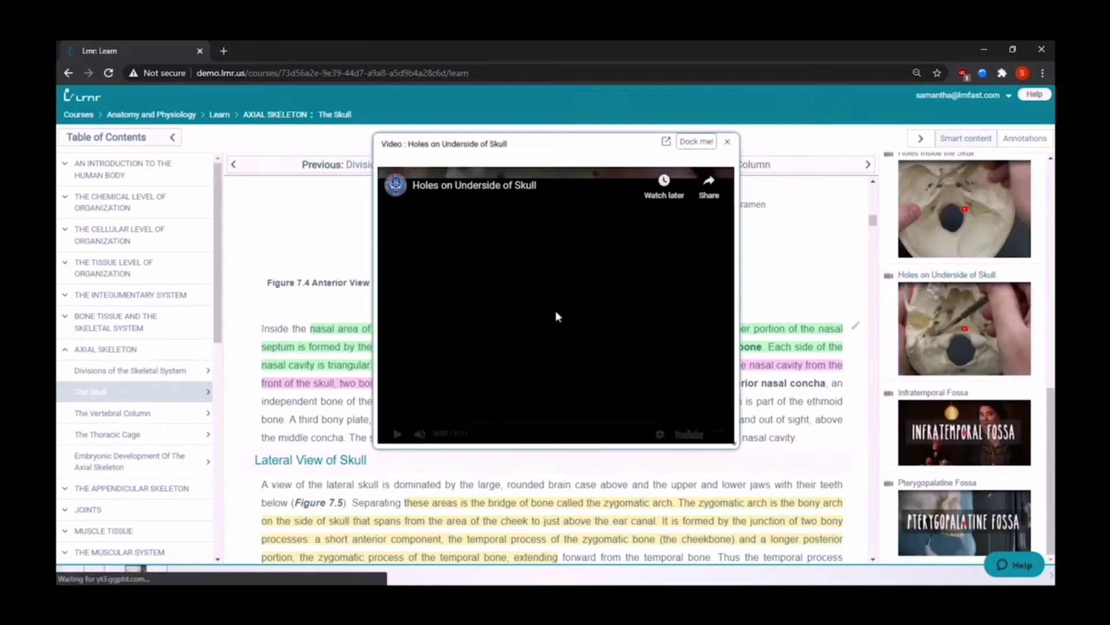
left_click(422, 436)
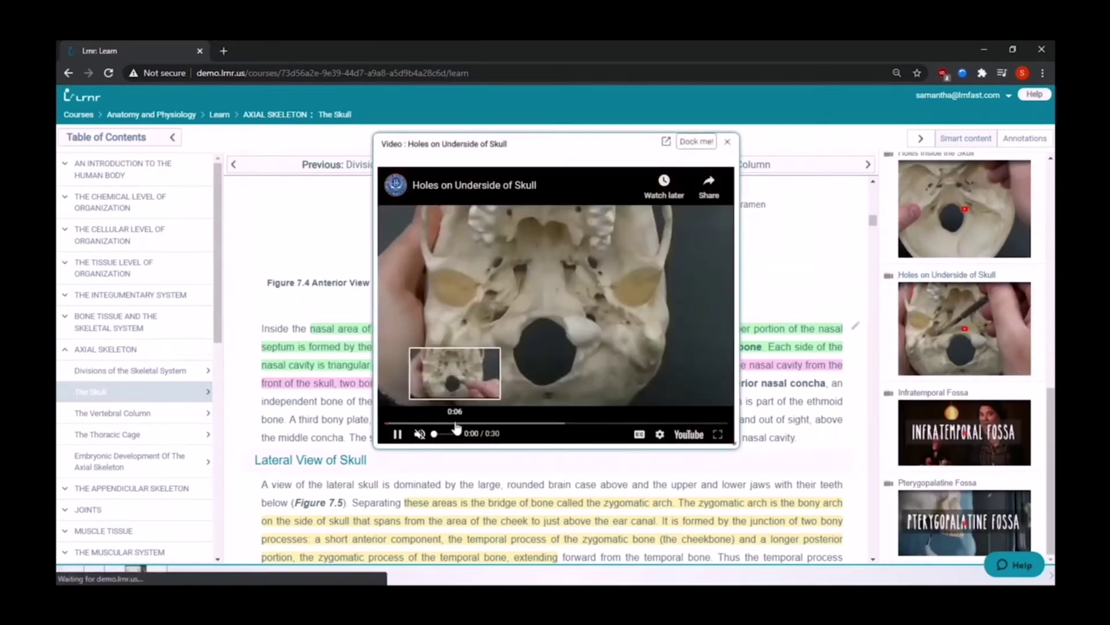
left_click(460, 422)
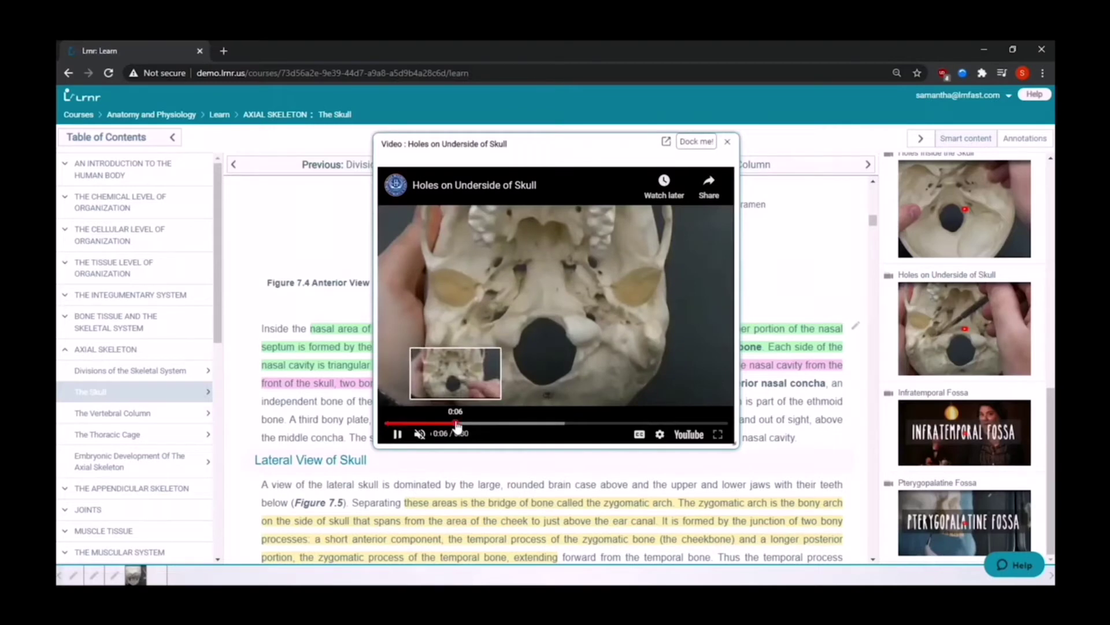
left_click(398, 436)
left_click(728, 142)
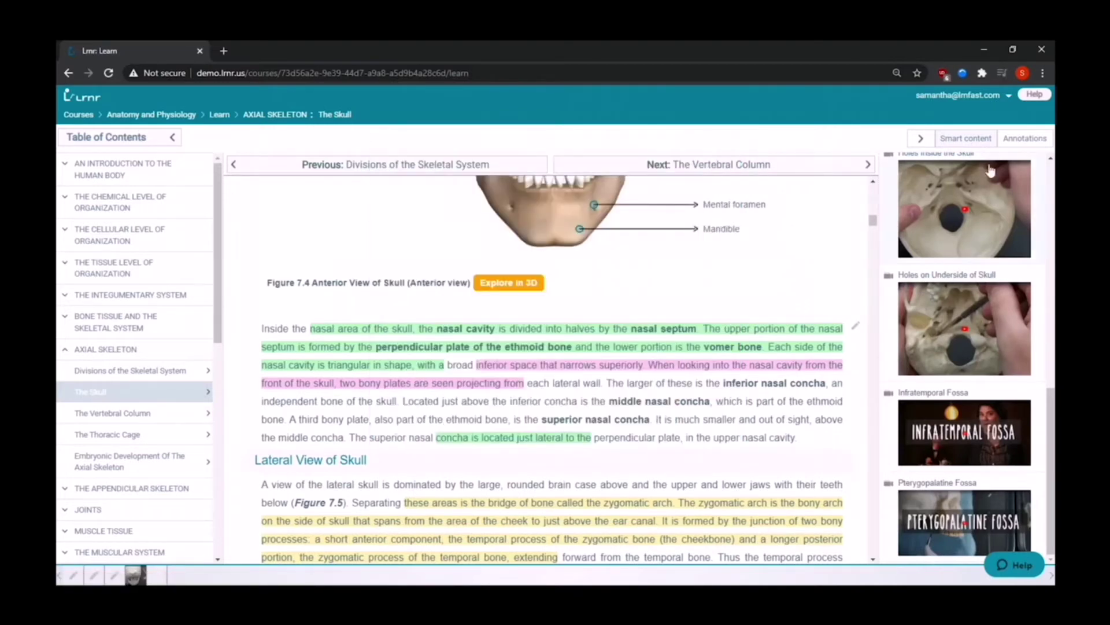
Review the list of annotations for The Skull lesson
left_click(1023, 138)
scroll(965, 262, "down", 10)
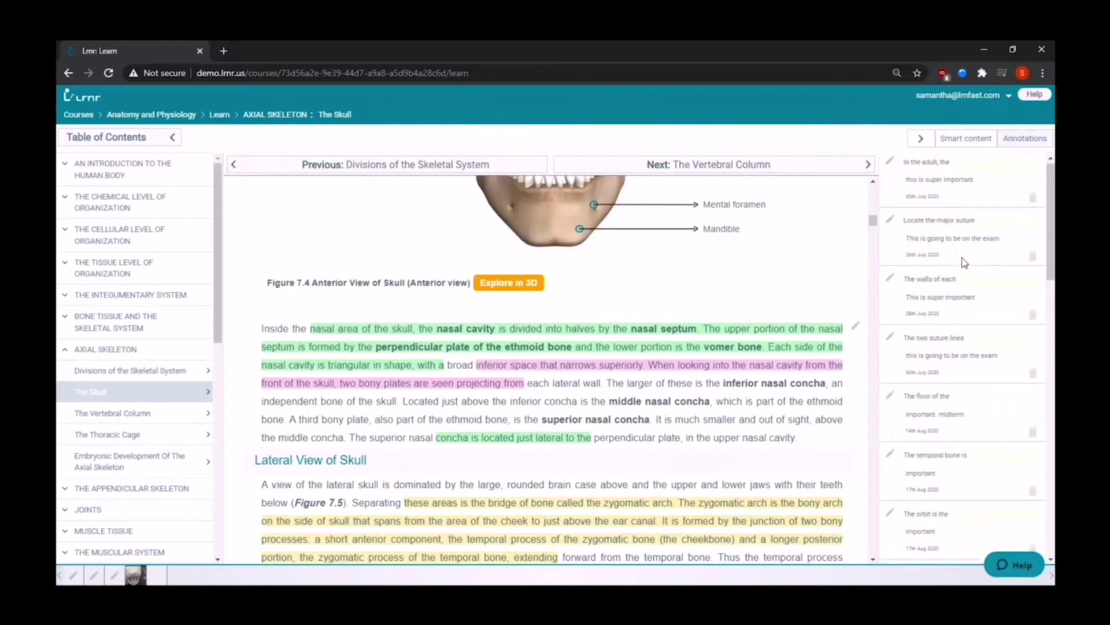
scroll(964, 262, "up", 5)
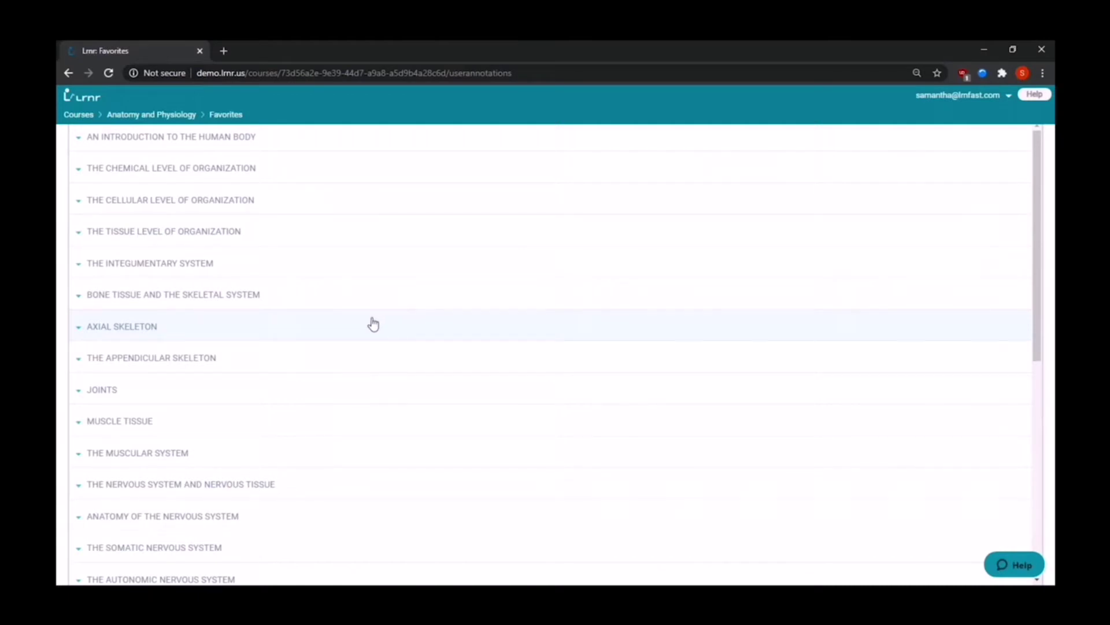
Expand the AXIAL SKELETON saved items and open the starred brain-case floor passage
left_click(312, 329)
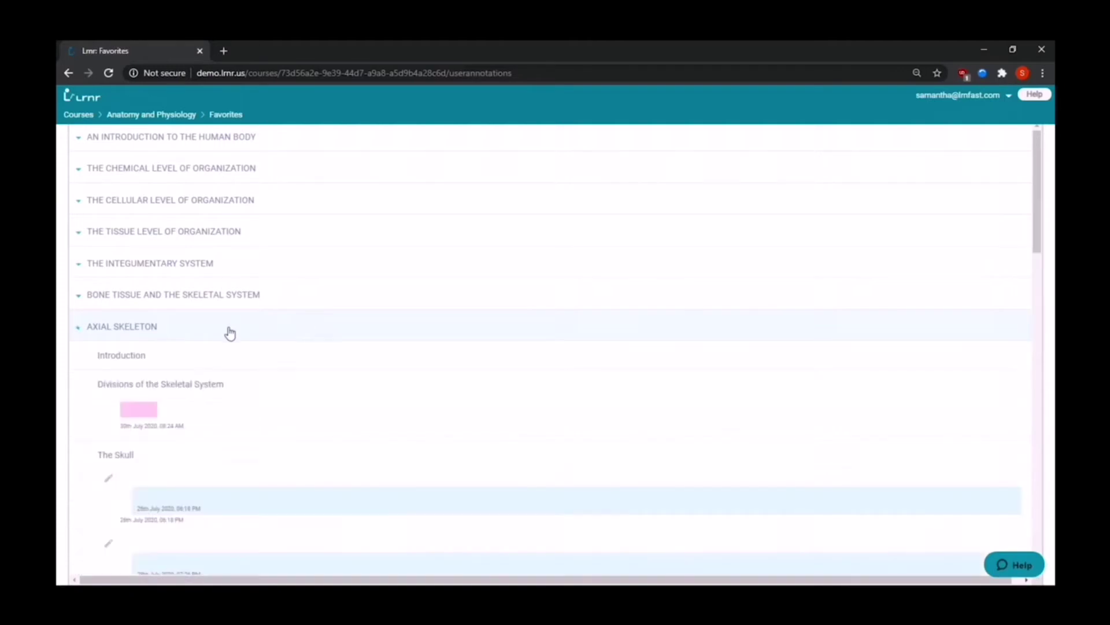
scroll(208, 334, "down", 5)
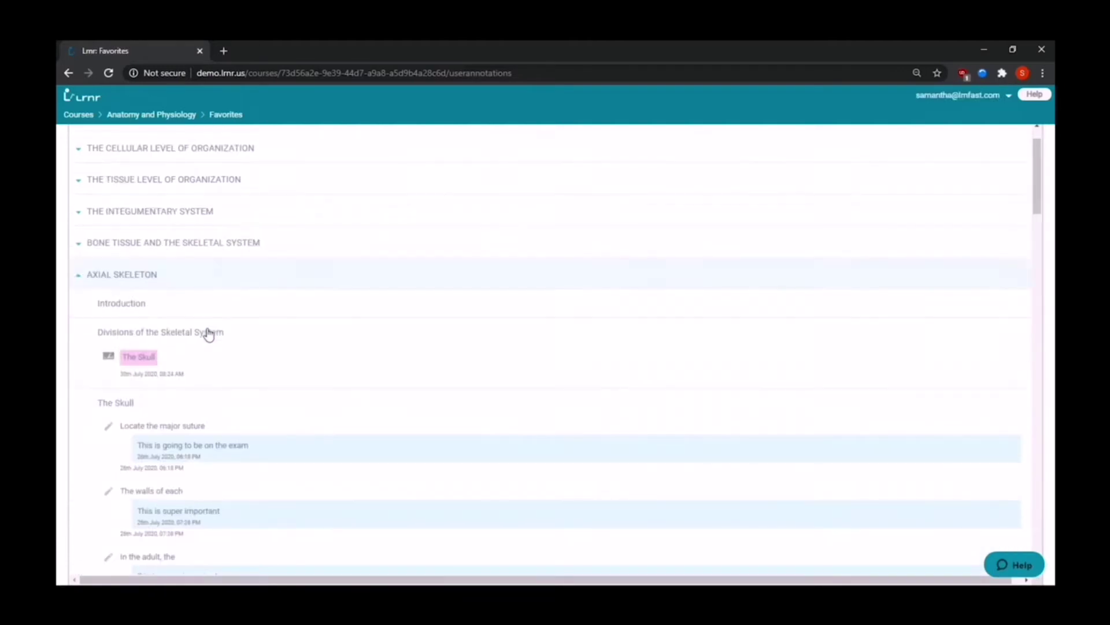
scroll(209, 335, "down", 5)
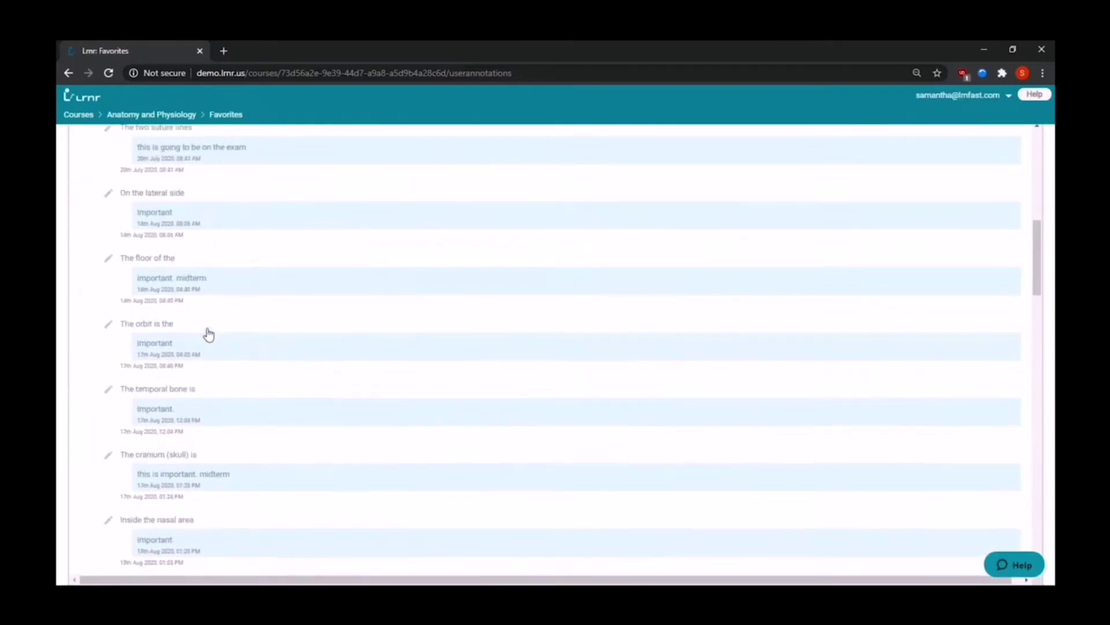
scroll(209, 335, "down", 2)
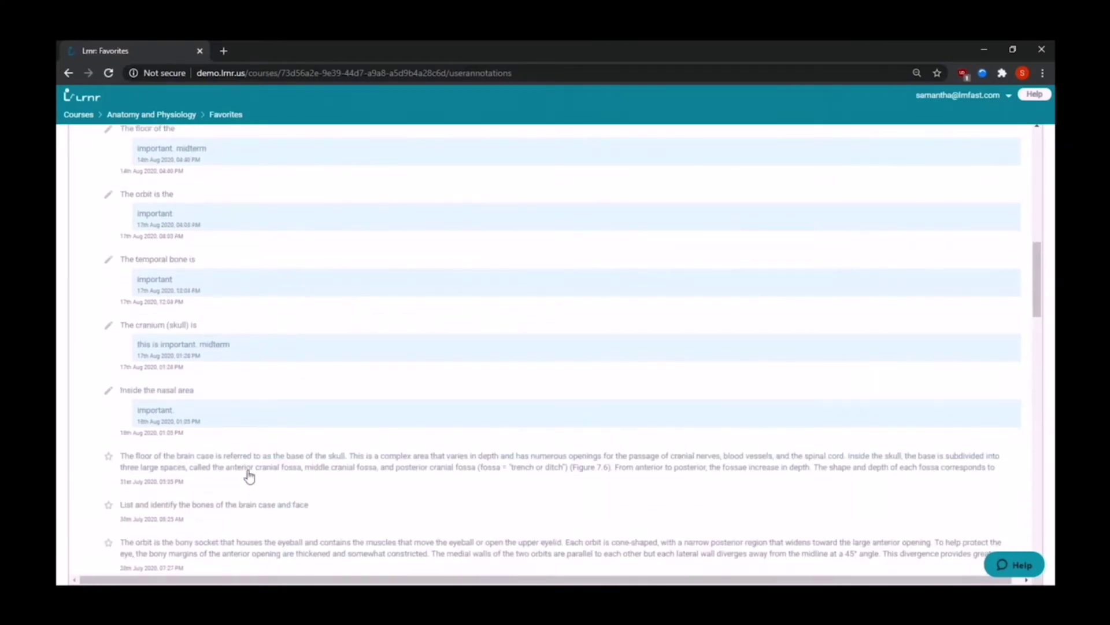
left_click(248, 475)
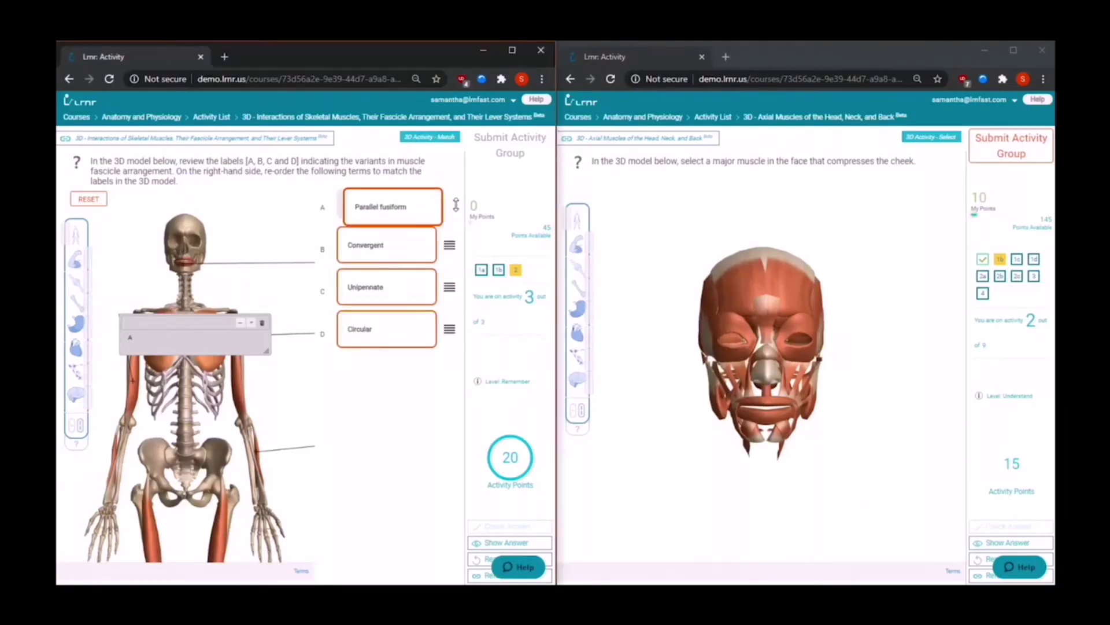
Match muscle fascicle arrangements with Circular at B, then select and check the cheek muscle
left_click_drag(449, 333, 454, 241)
left_click(497, 527)
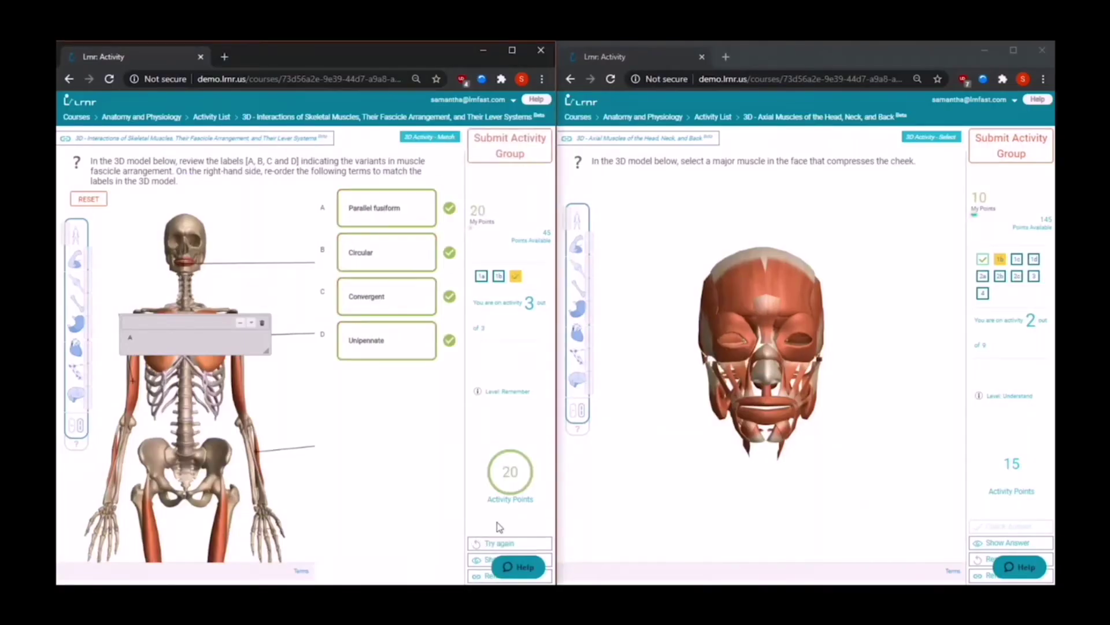
left_click(752, 304)
left_click_drag(752, 304, 772, 408)
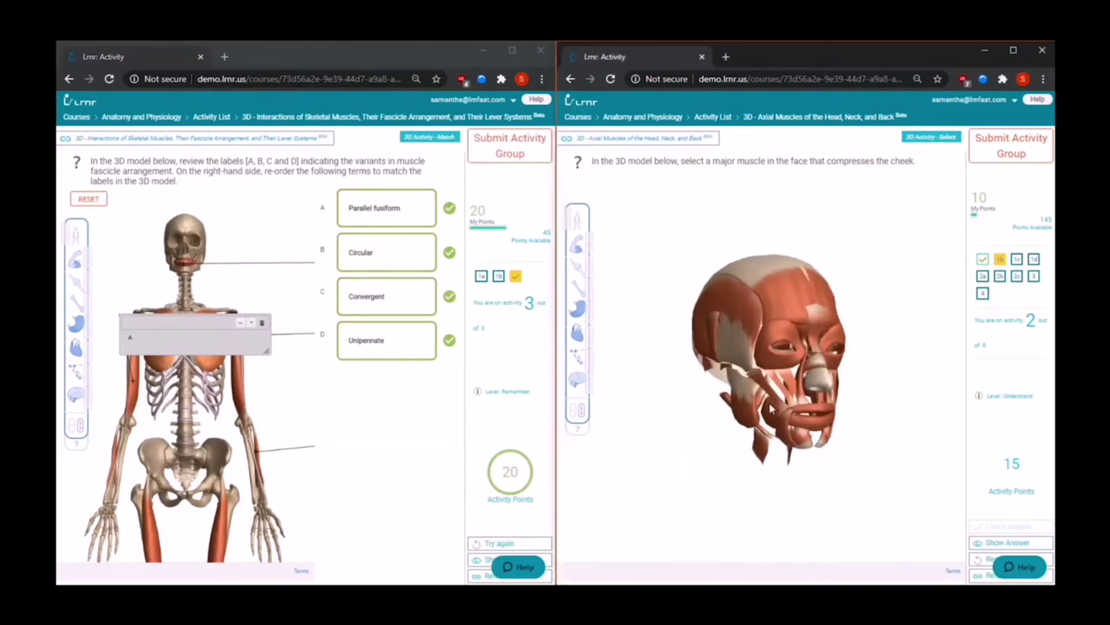
left_click(776, 399)
left_click(1001, 528)
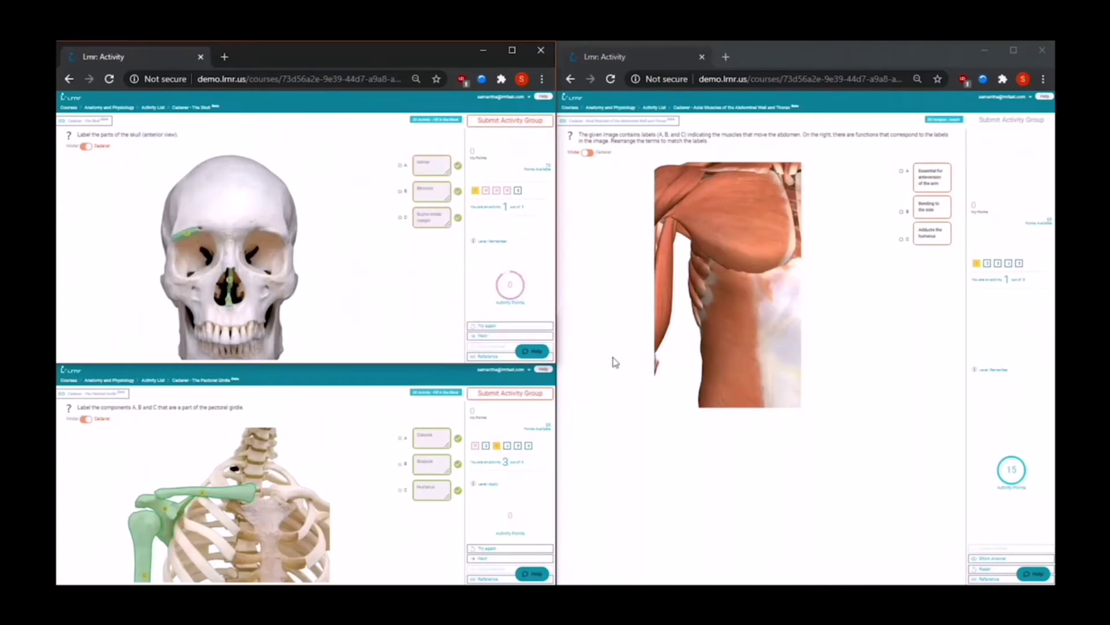
Check abdominal muscle labels on the cadaver photo, then answer heart chamber label A
left_click(604, 154)
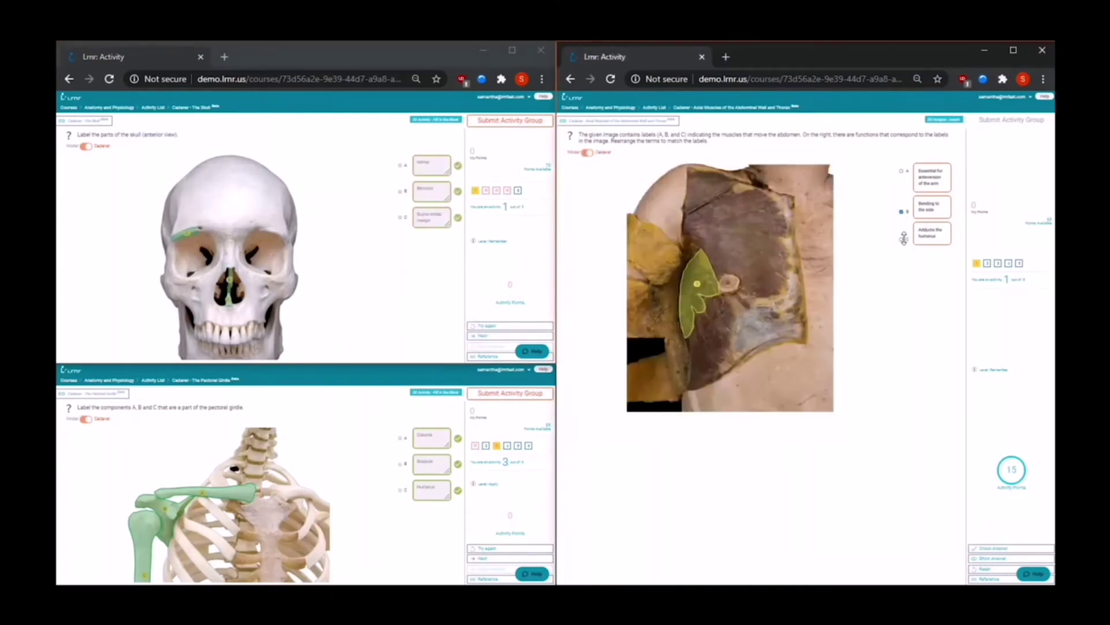
left_click(992, 557)
left_click(1001, 550)
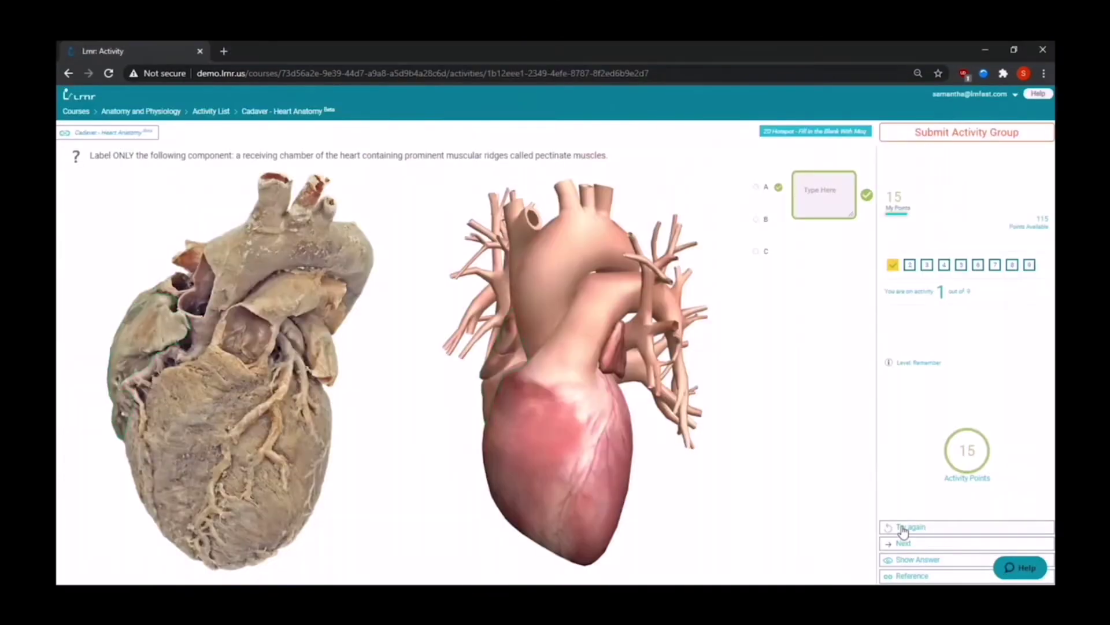
left_click(757, 186)
left_click(826, 191)
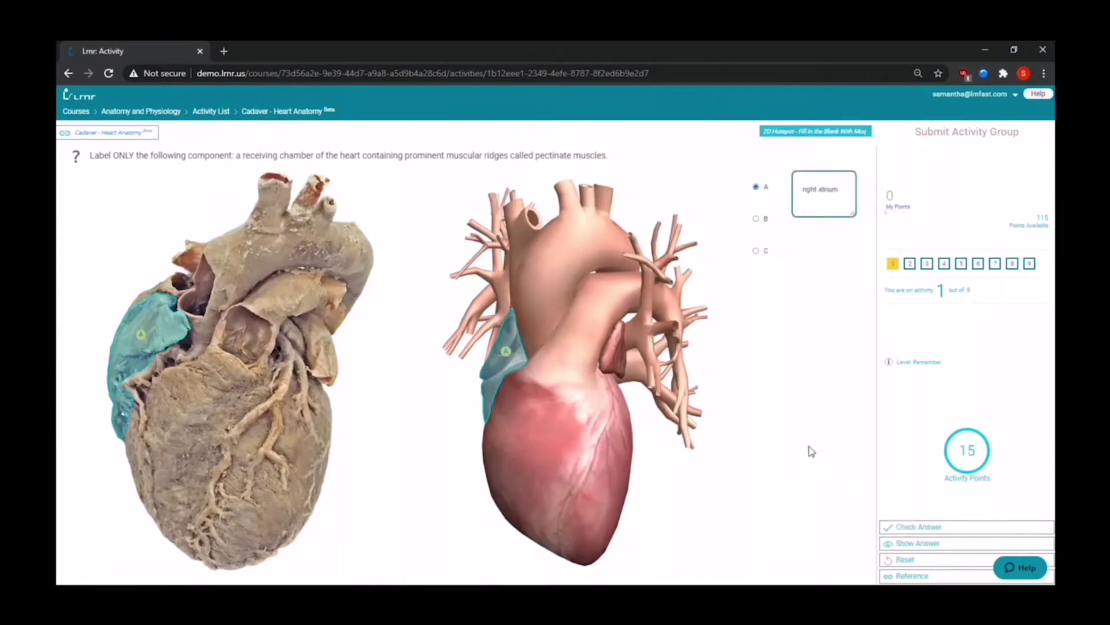
left_click(900, 528)
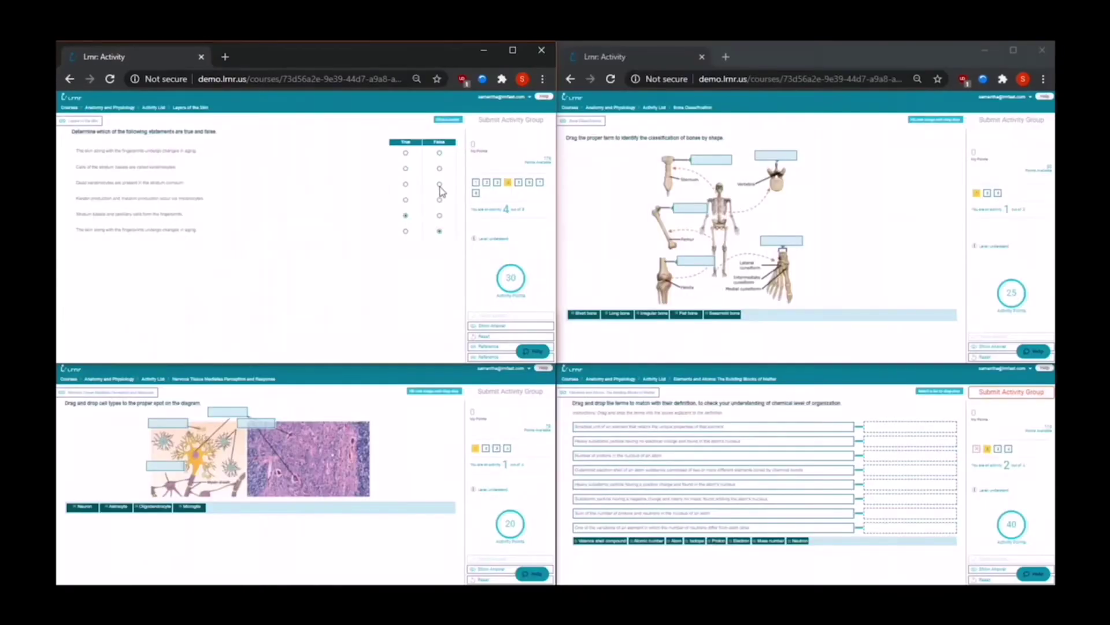
Mark statement four False, place Long and Irregular bone, pick triceps, and link Coracoid process
left_click(439, 200)
left_click(491, 317)
left_click(625, 308)
left_click_drag(619, 313, 694, 260)
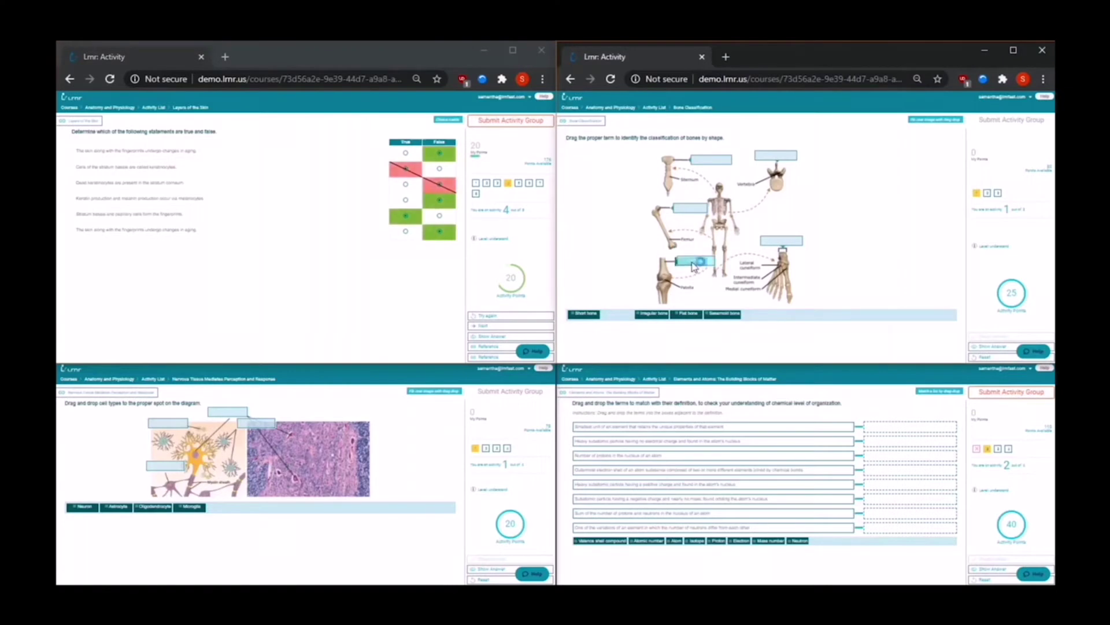
left_click_drag(618, 313, 690, 208)
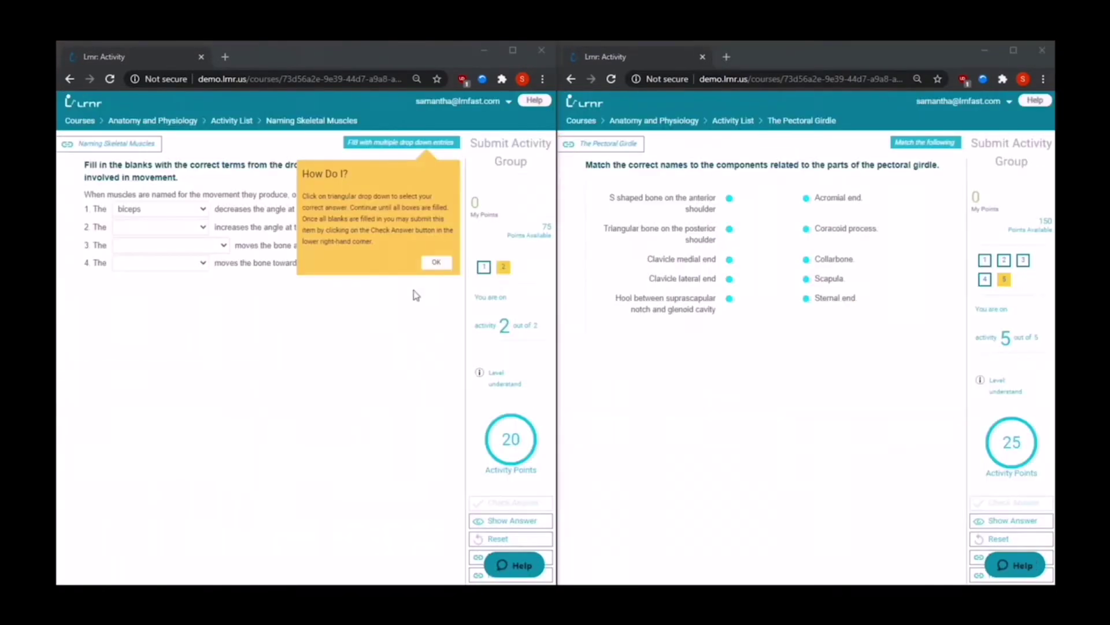
left_click(435, 263)
left_click(191, 217)
left_click(133, 297)
left_click_drag(730, 299, 806, 229)
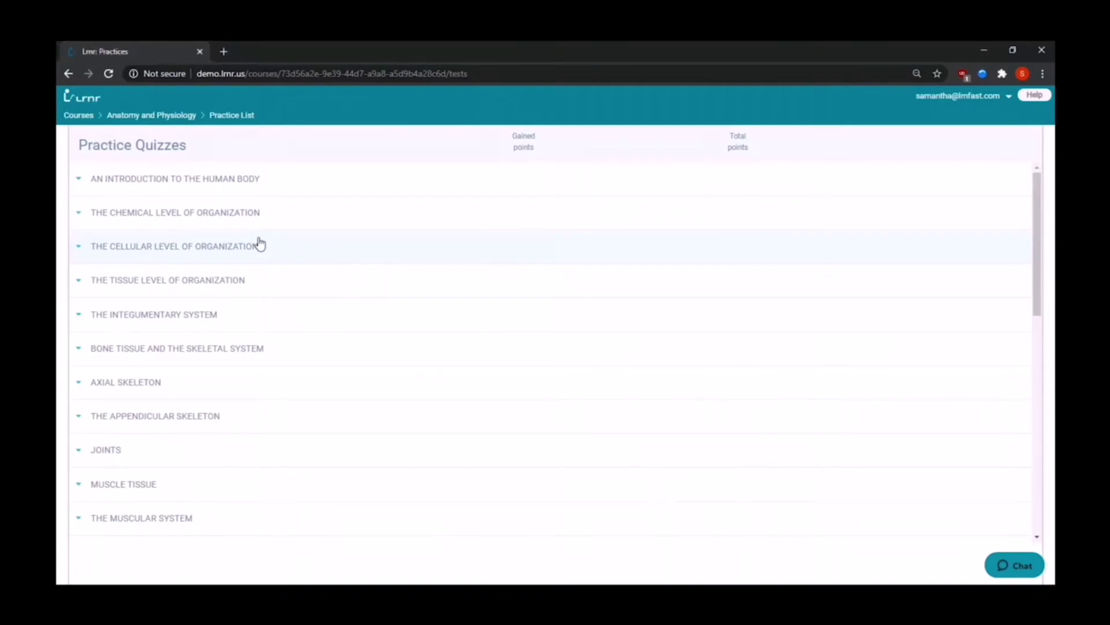
Start the practice quiz, try papillary then reticular for the dermis layer, and open its Reference reading
left_click(260, 244)
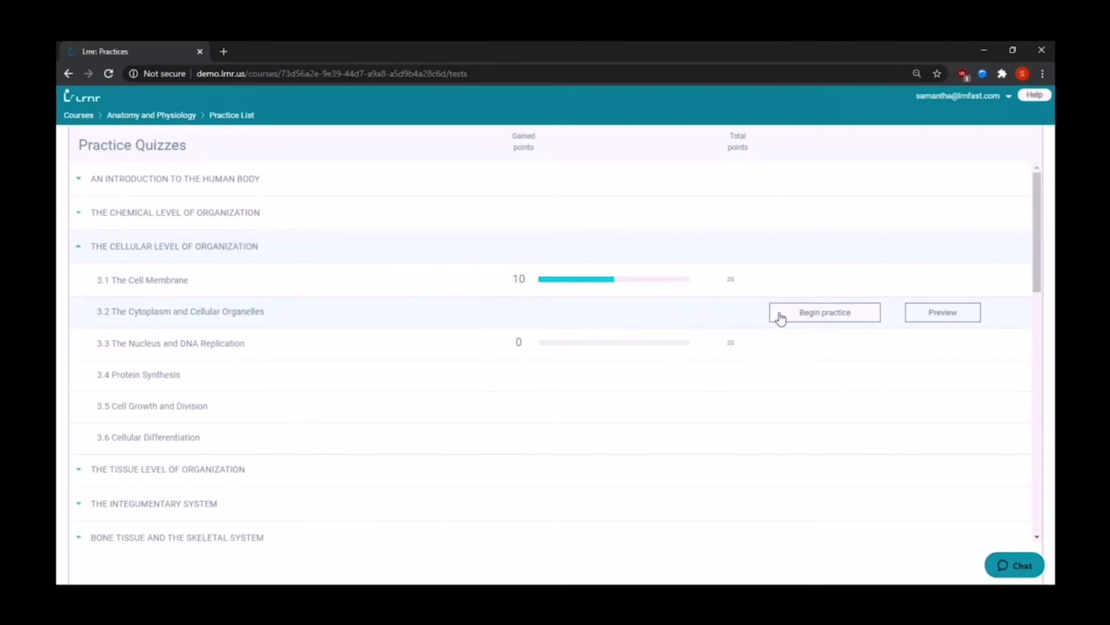
left_click(780, 317)
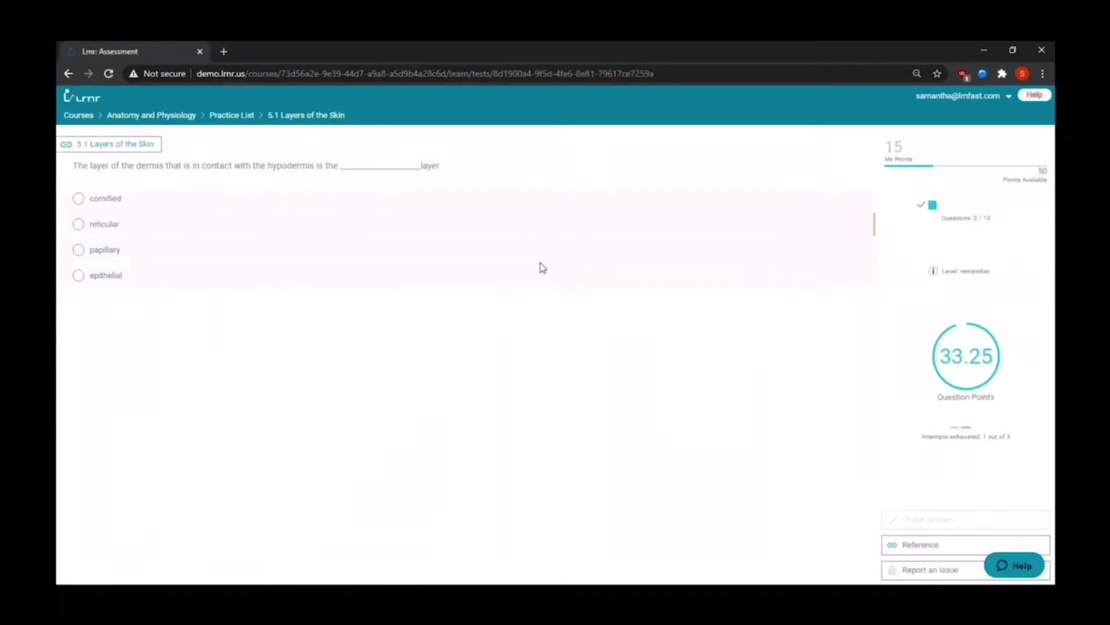
left_click(633, 260)
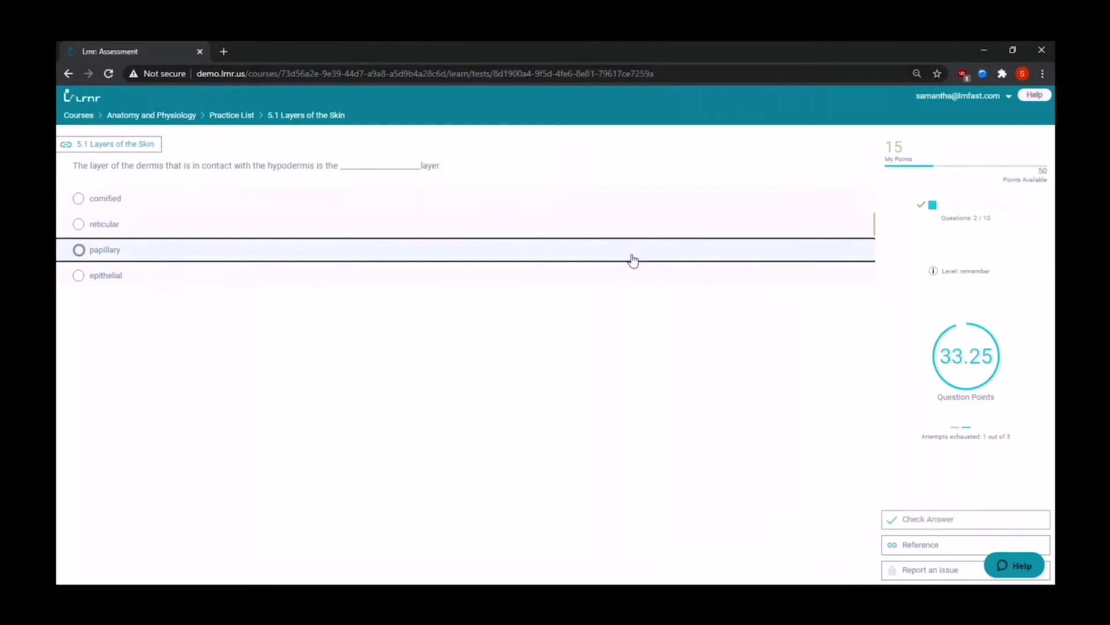
left_click(898, 519)
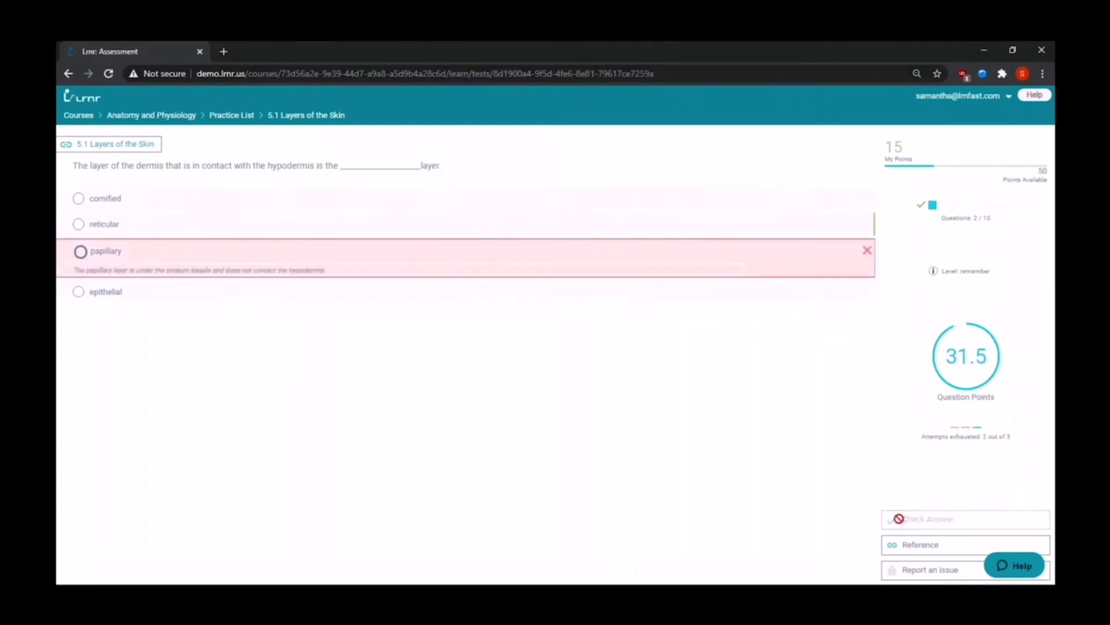
left_click(750, 234)
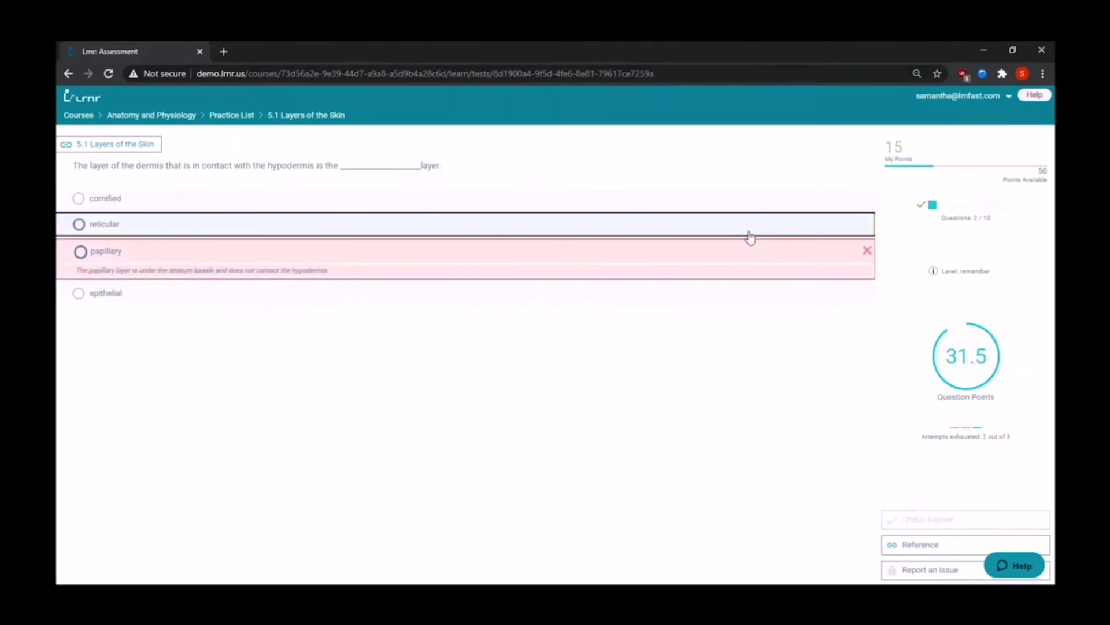
left_click(908, 519)
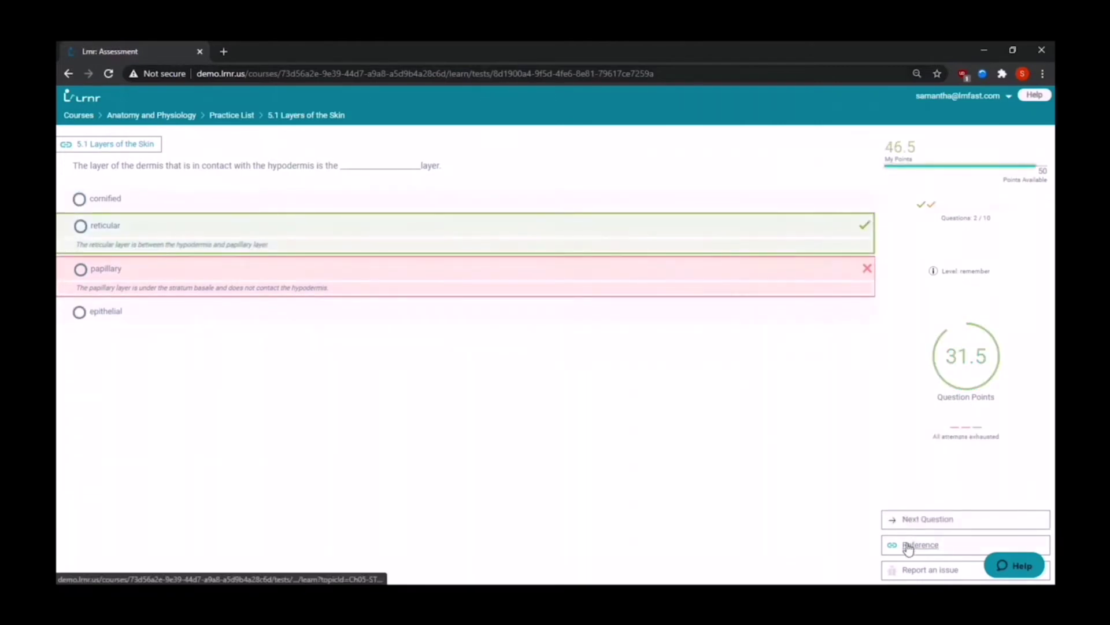
left_click(908, 545)
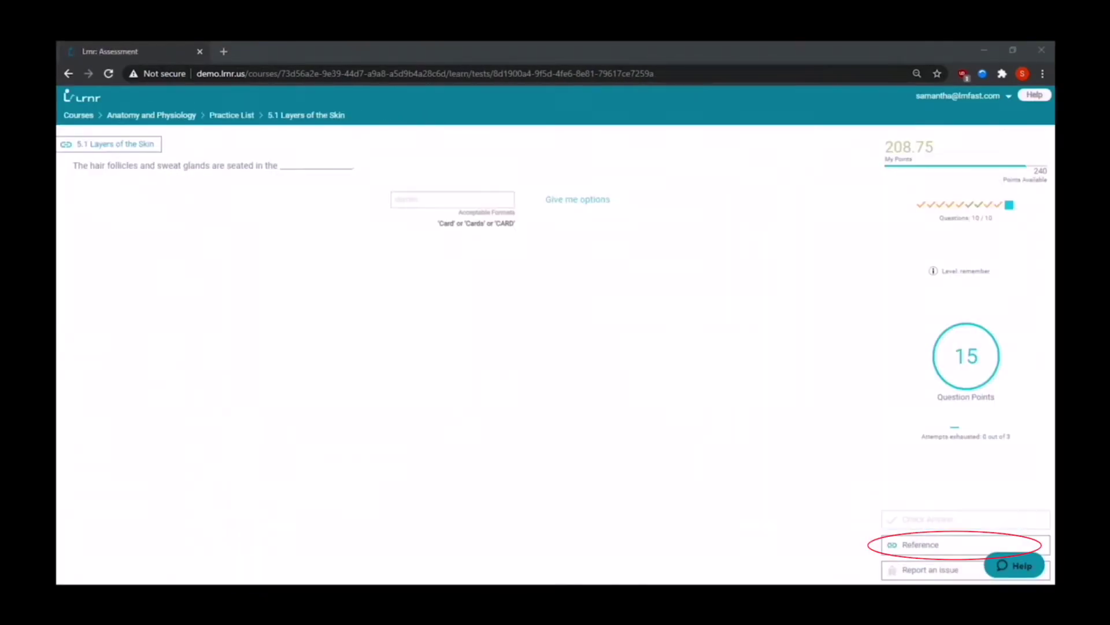
Submit typed answers 'sfjdskfe' and 'dont know', then select and check dermis
left_click(454, 206)
type("sfjdskfe")
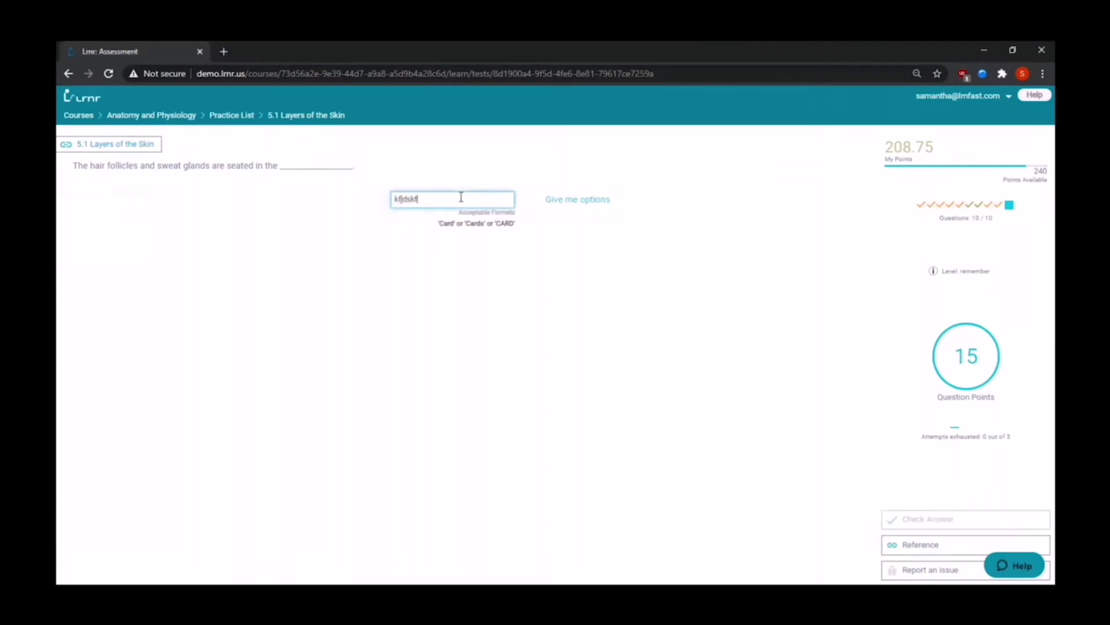
key("Return")
type("dont know")
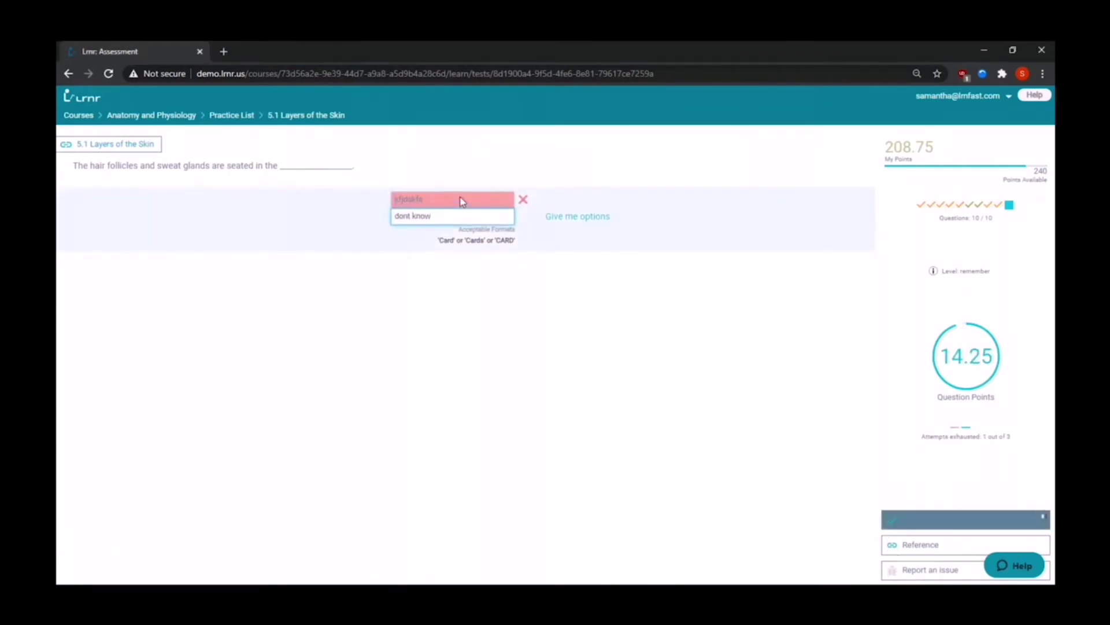
key("Return")
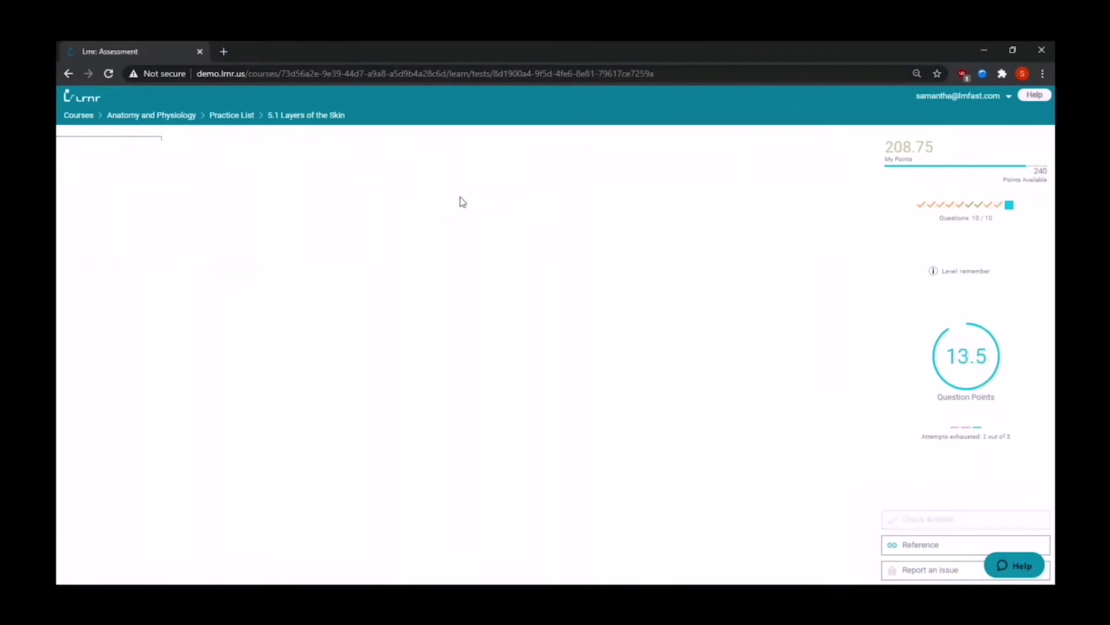
left_click(466, 231)
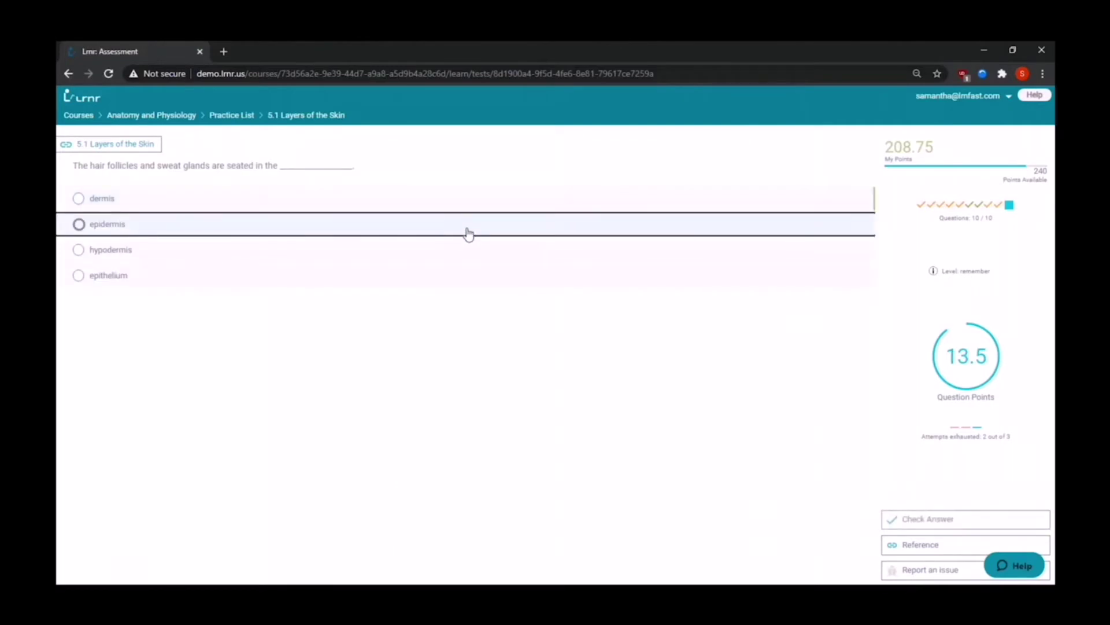
left_click(484, 203)
left_click(906, 522)
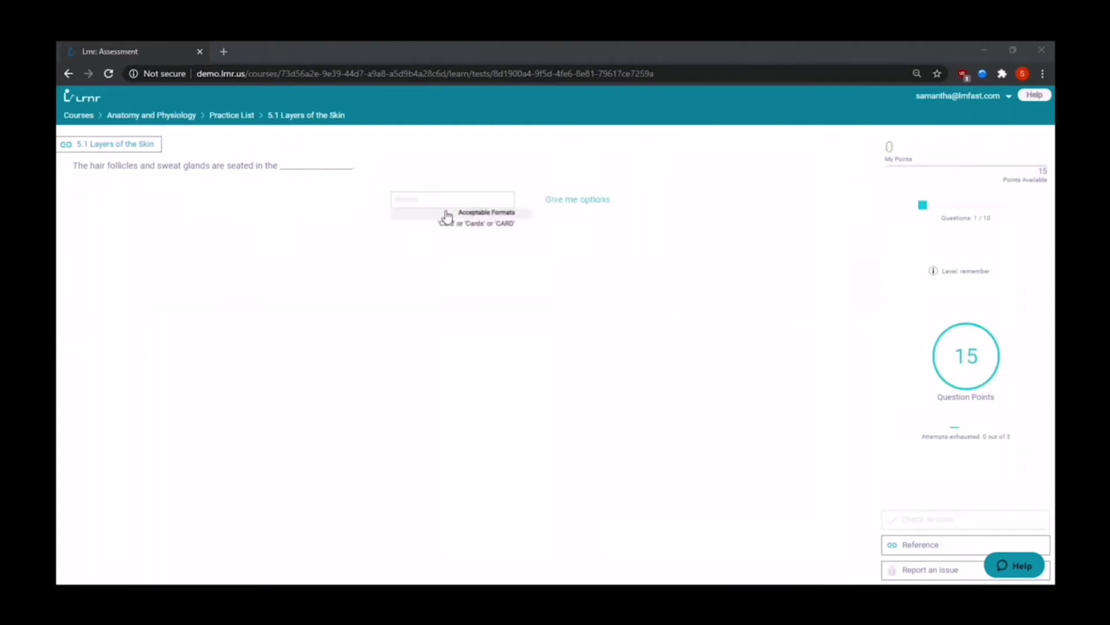
Restart the quiz and submit 'der' as the typed answer
left_click(456, 194)
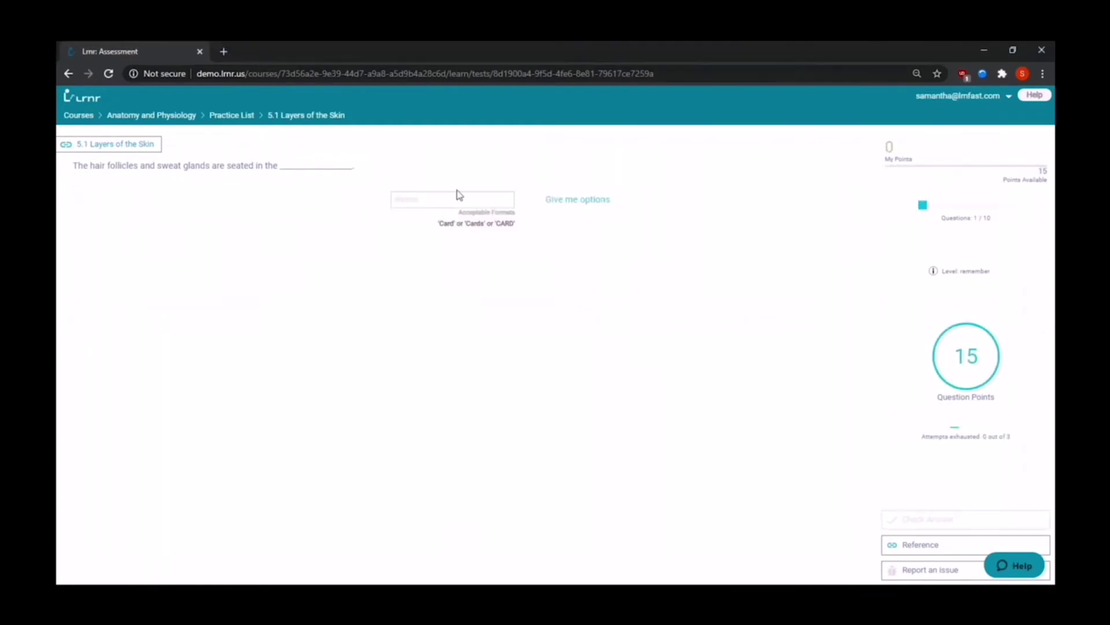
left_click(455, 201)
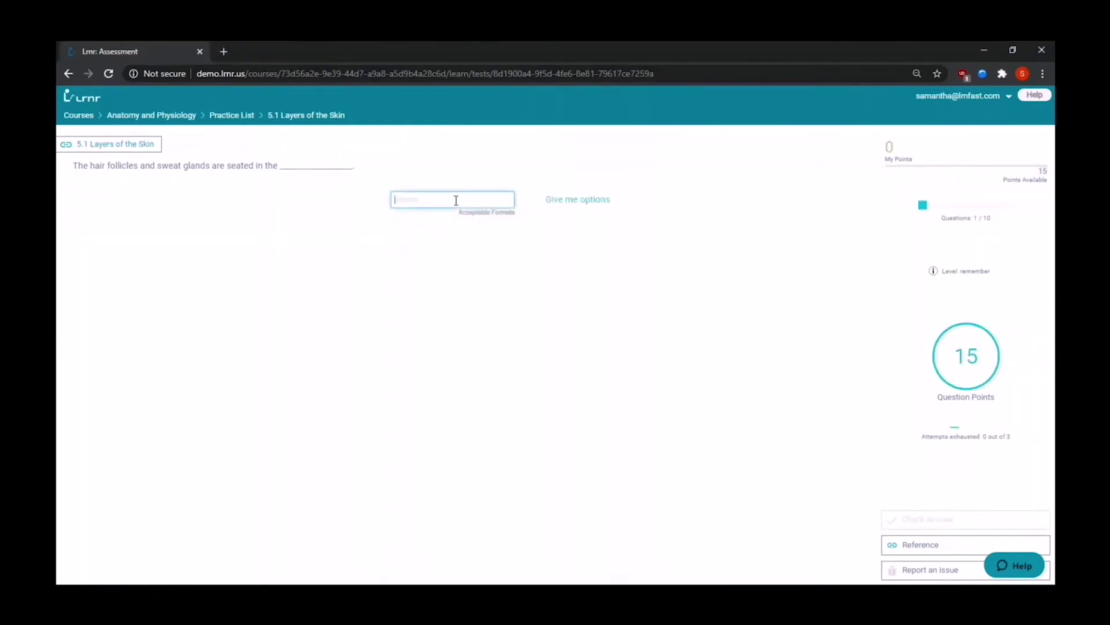
type("dermils")
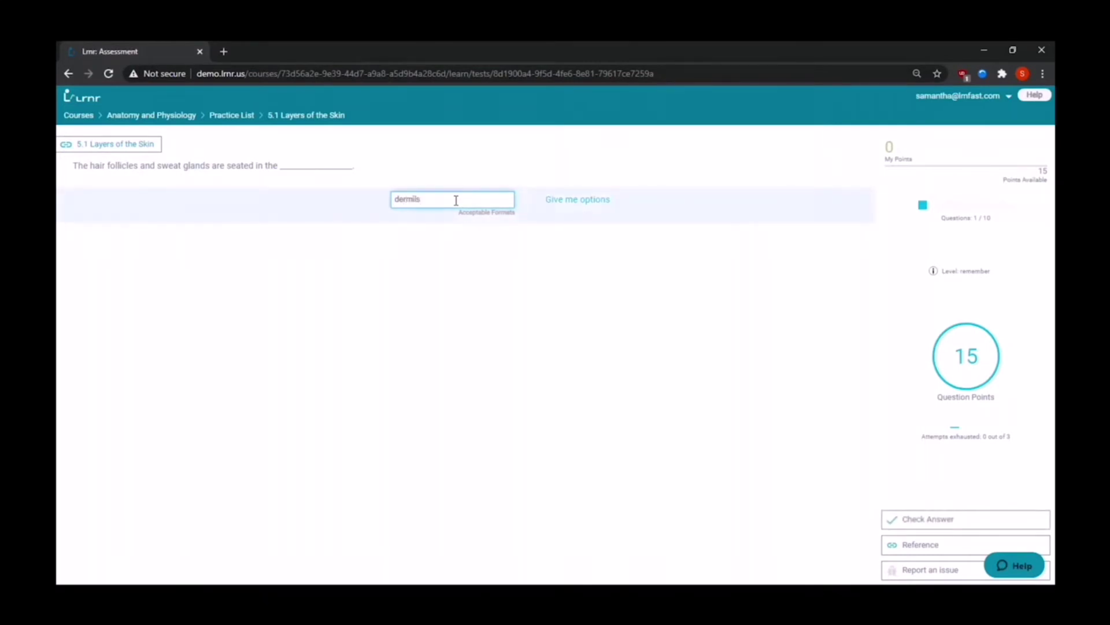
key("Return")
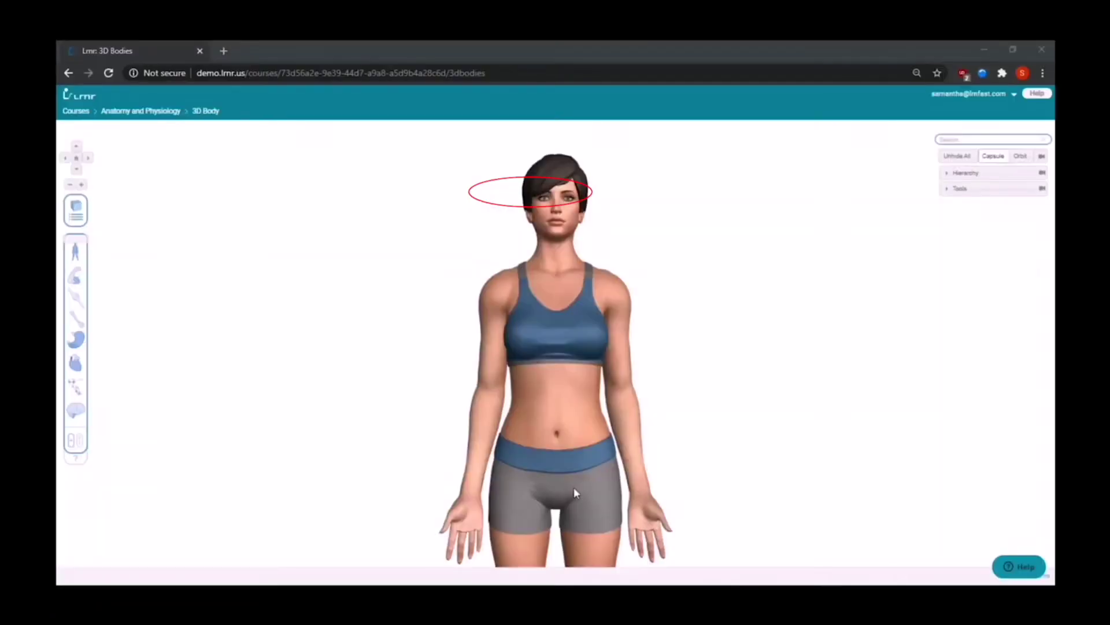
Orbit the 3D body, hide and restore its skin layer, and zoom in on the model
mouse_move(599, 457)
left_mouse_down()
mouse_move(508, 446)
mouse_move(453, 424)
mouse_move(453, 437)
left_mouse_up()
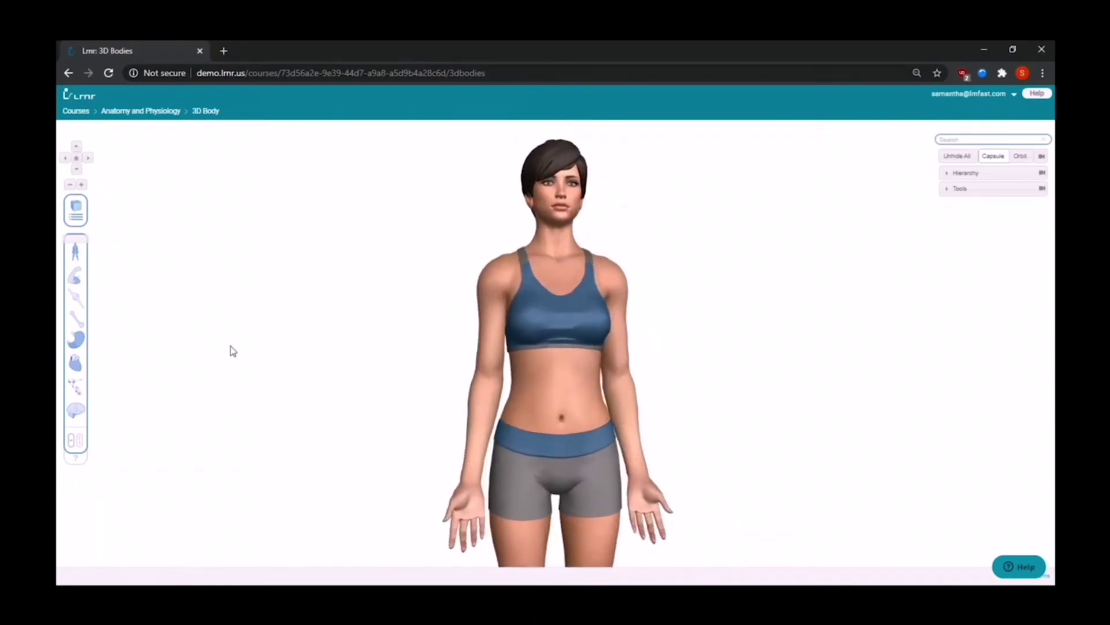
left_click(76, 250)
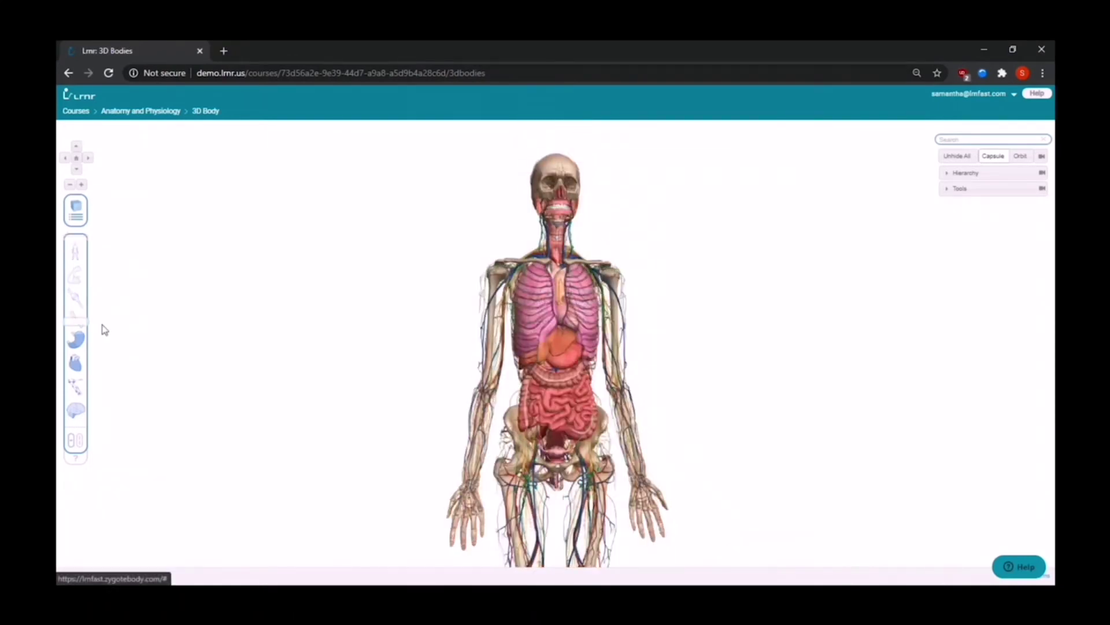
left_click_drag(105, 373, 103, 247)
left_click(77, 221)
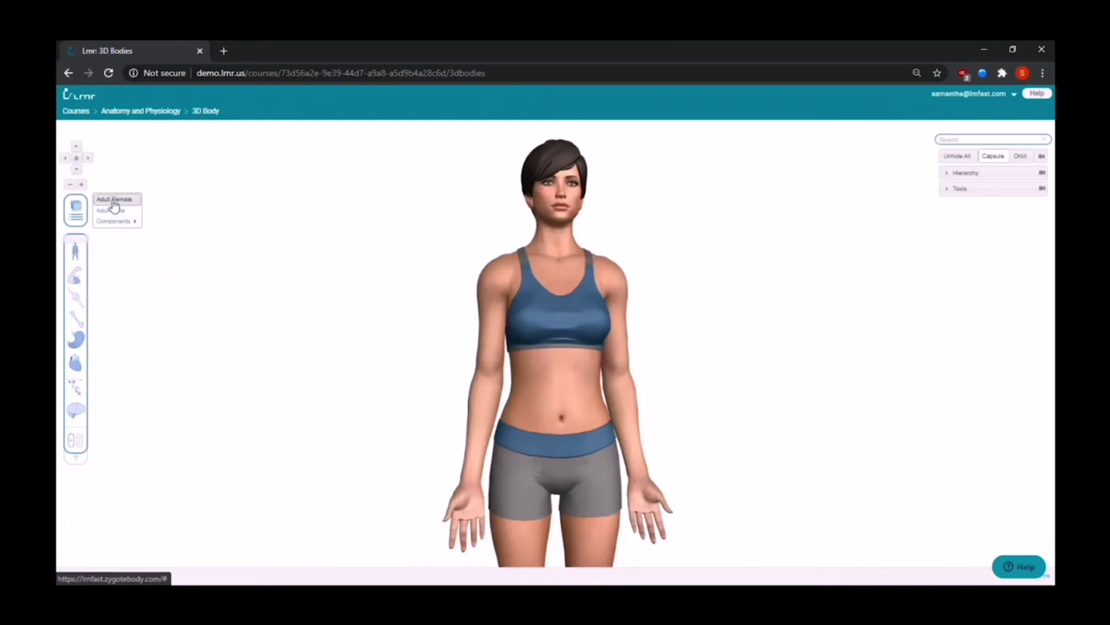
left_click(81, 184)
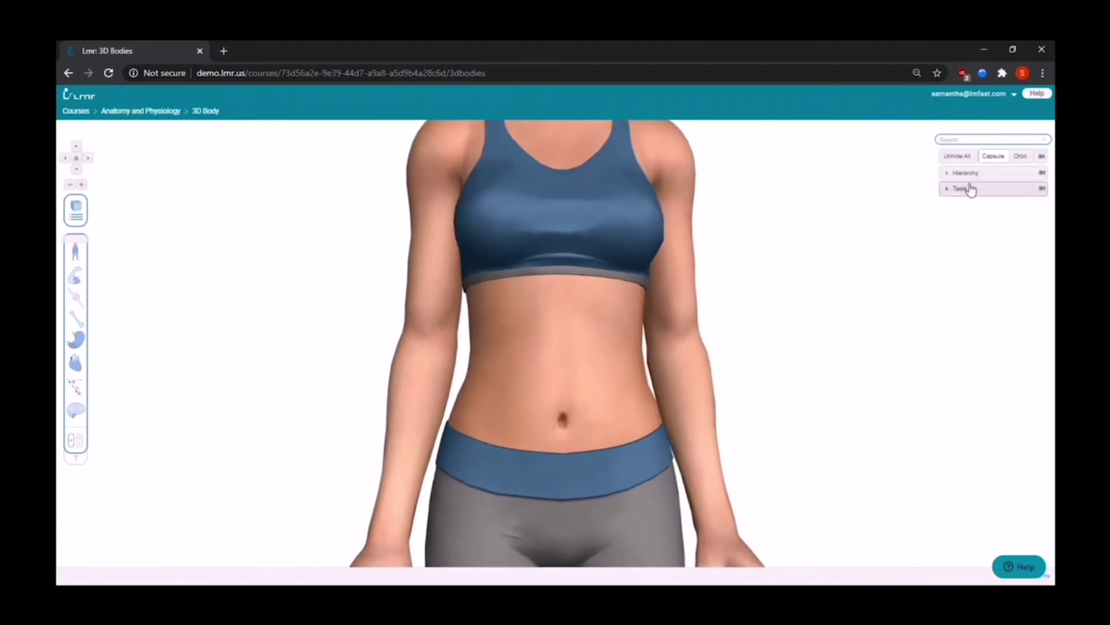
Hide skin, muscle, connective, skeletal, circulatory, lymphatic and nervous systems, leaving only organs
left_click(973, 173)
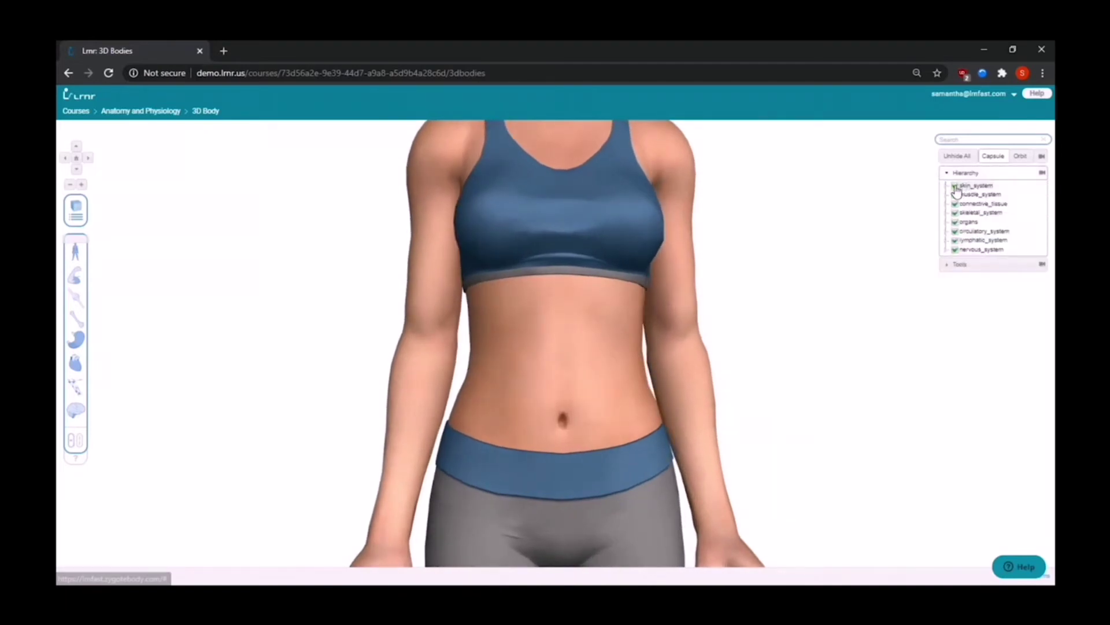
left_click(956, 186)
left_click(956, 195)
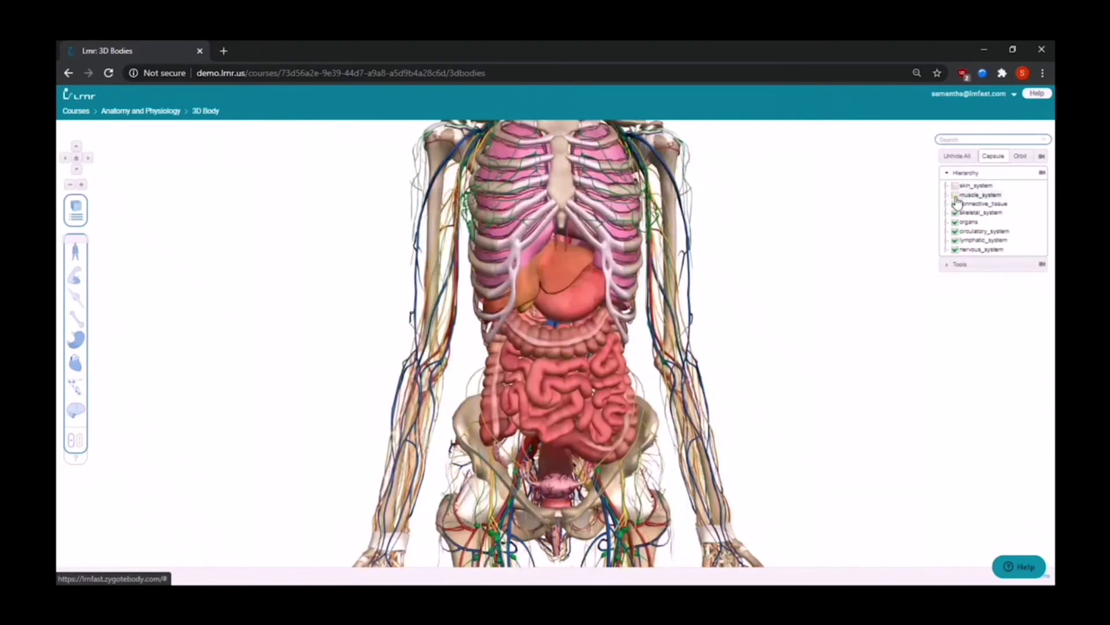
left_click(956, 205)
left_click(955, 214)
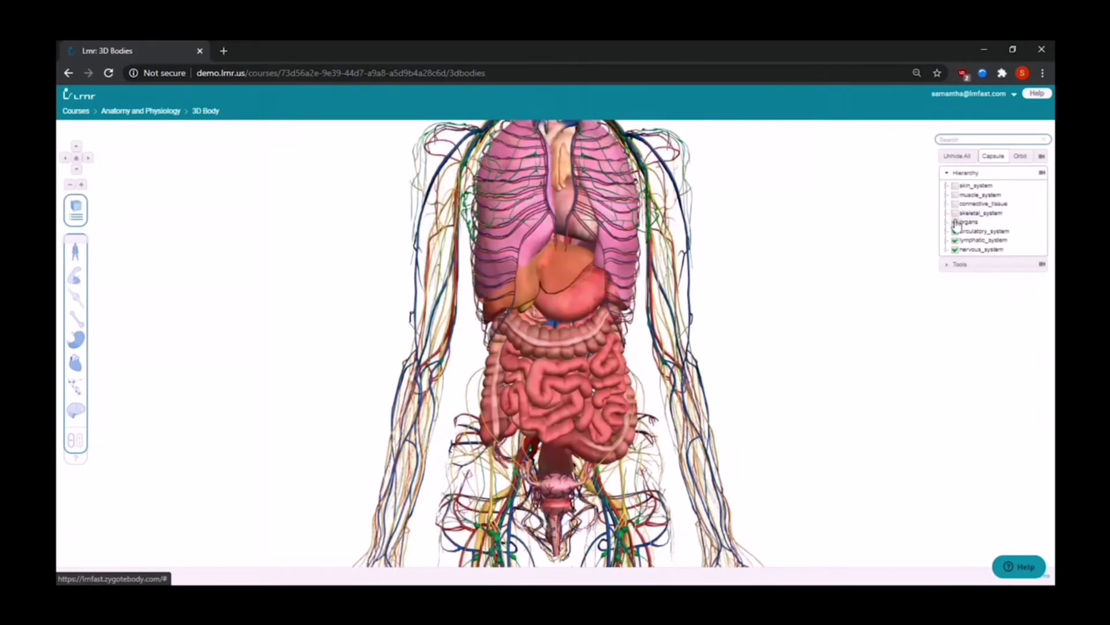
left_click(956, 231)
left_click(955, 241)
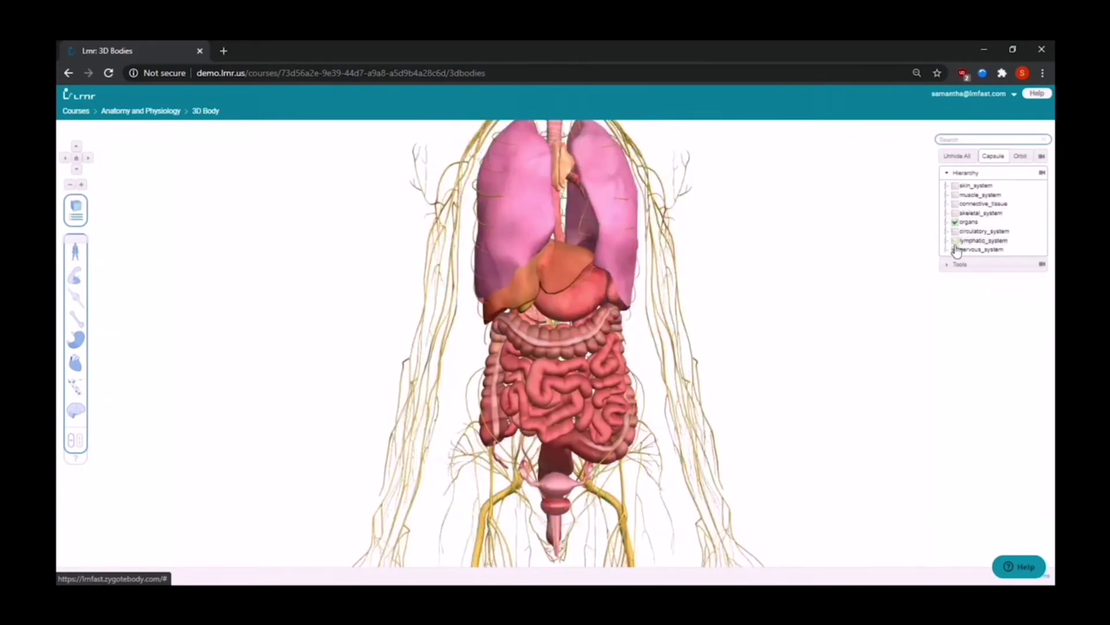
left_click(955, 250)
Spread the organs apart by raising the Explode tool's Strength slider
left_click(955, 264)
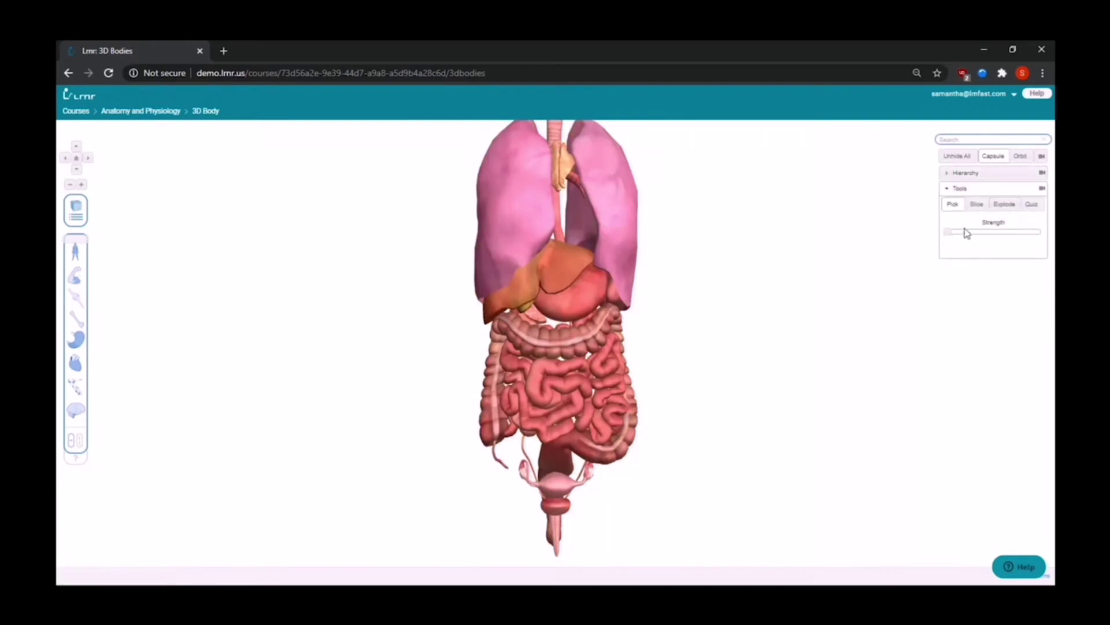
left_click(978, 211)
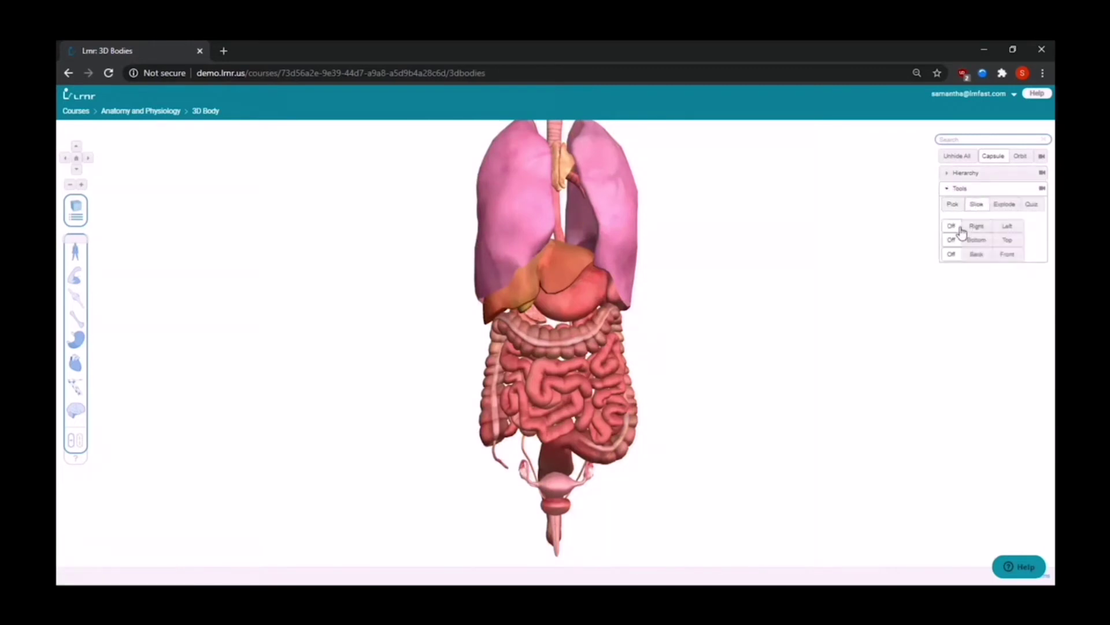
left_click(991, 209)
left_click_drag(947, 231, 967, 232)
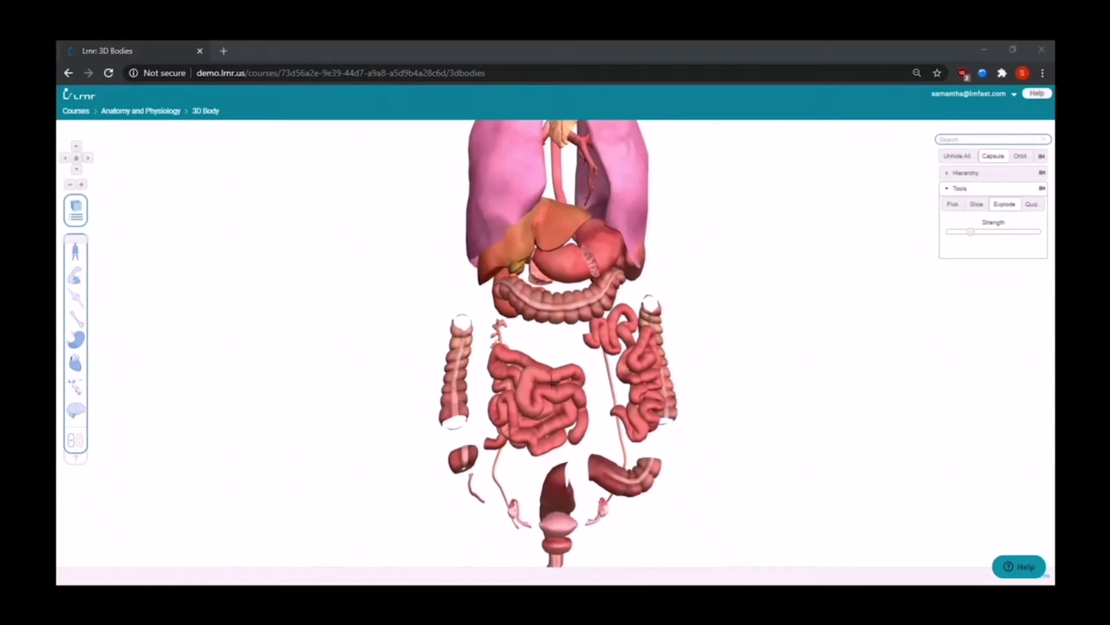
Take a new rectangular snip around the exploded digestive organs
left_click(814, 533)
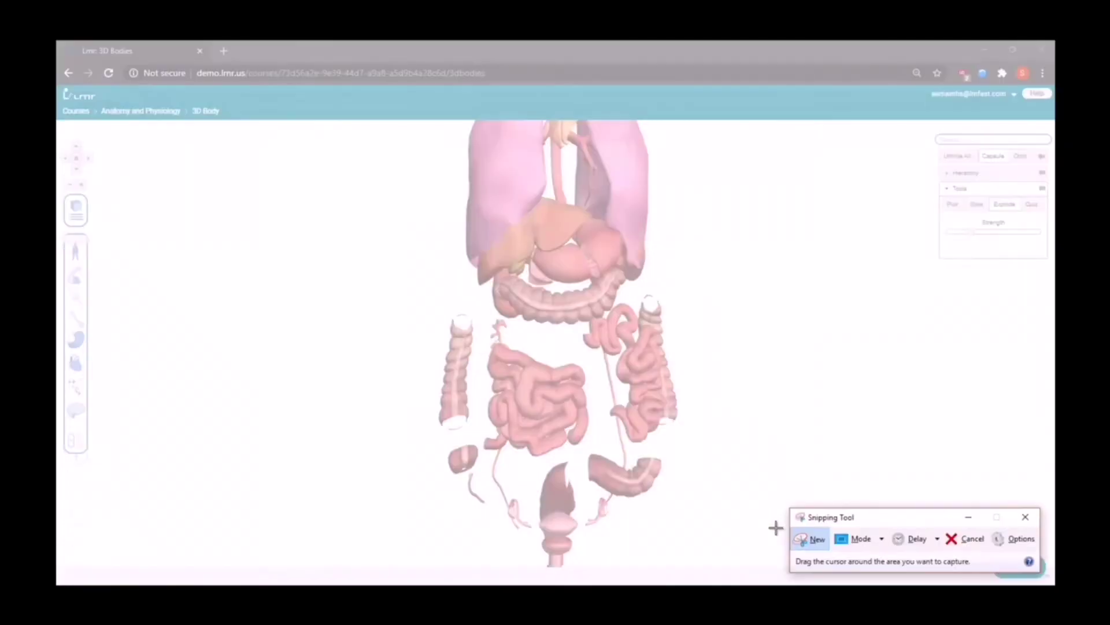
left_click_drag(771, 531, 353, 226)
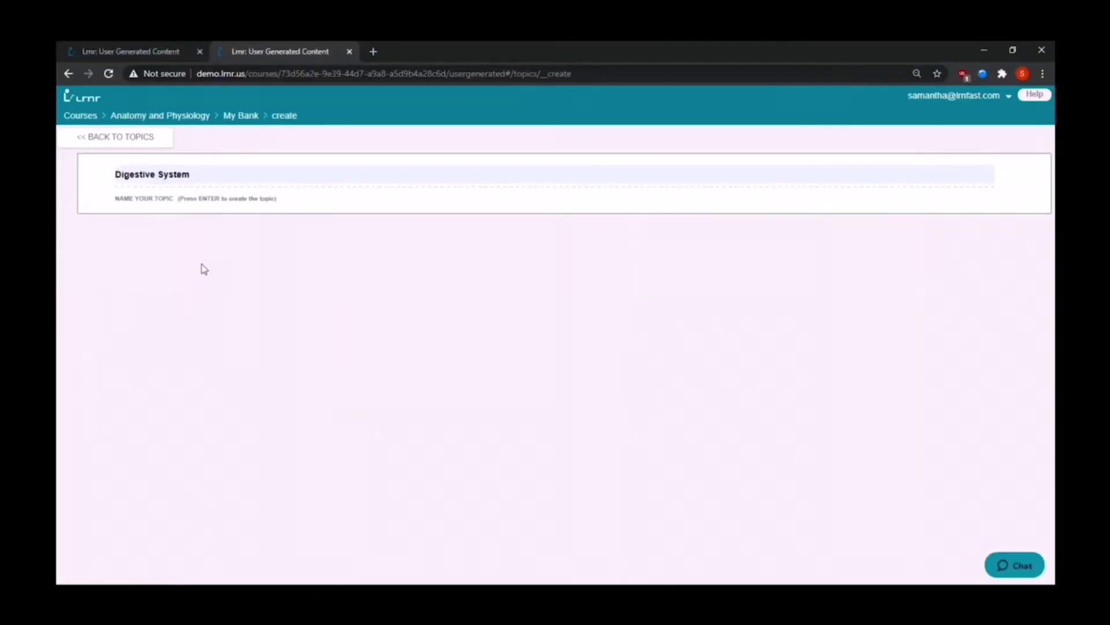
Add the question 'Where are nutrients absorbed?' with answer 'small intestine' and 'intestine' also acceptable
left_click(427, 263)
type("Where are nutrients absorbed?")
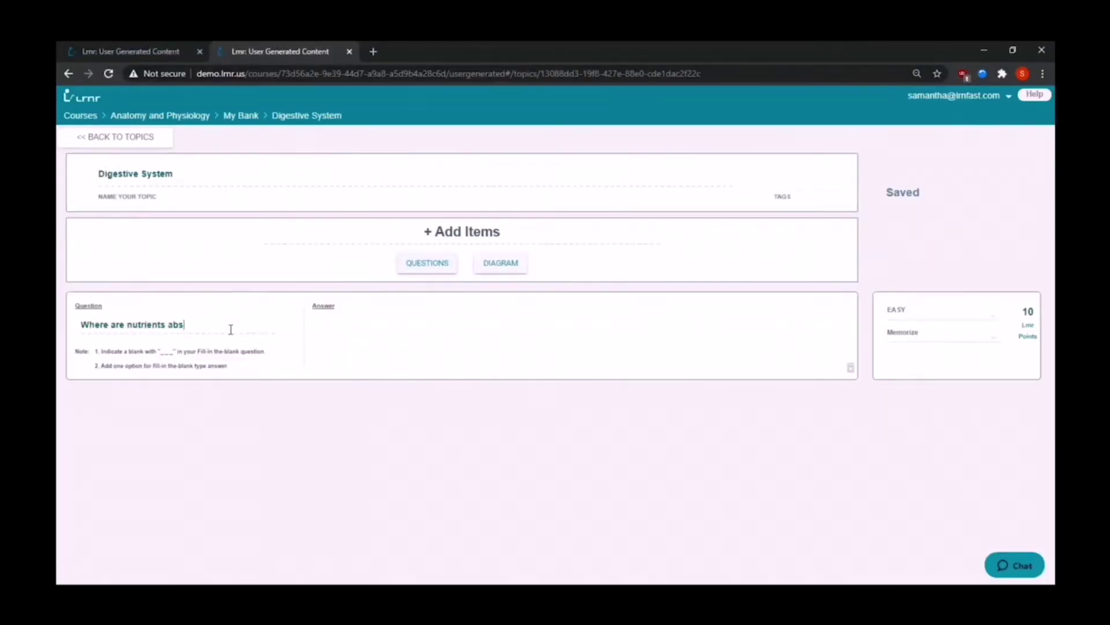
left_click(350, 364)
type("small intes")
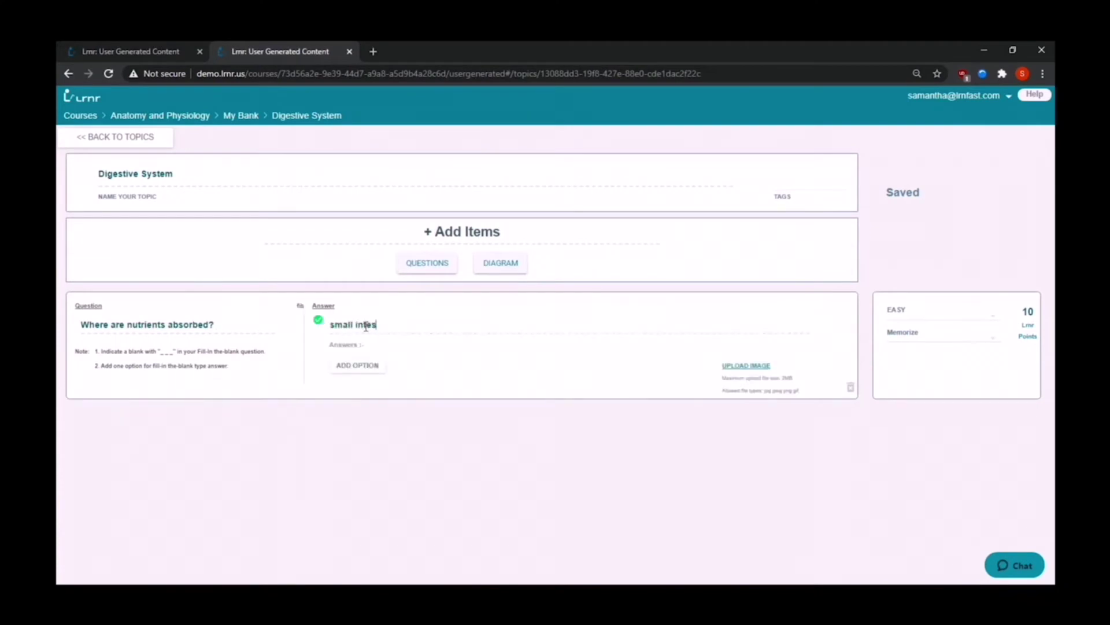
type("tine")
left_click(369, 361)
type("intestine")
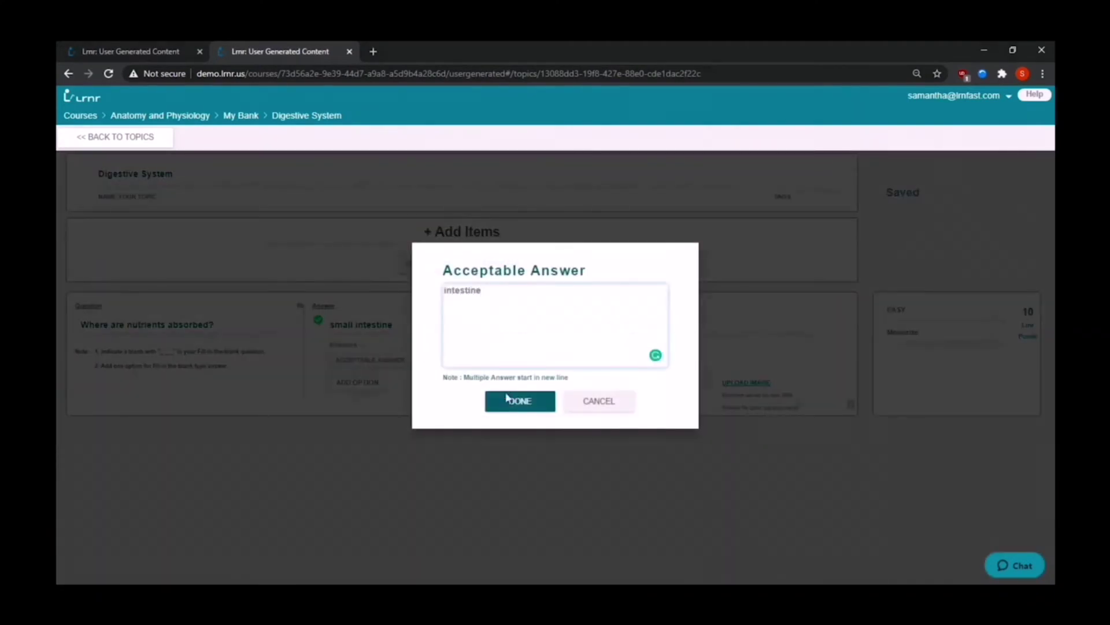
left_click(507, 399)
Add a question on where digestion begins, answered 'the mouth', with 'the teeth' as an extra option
left_click(427, 263)
type("where")
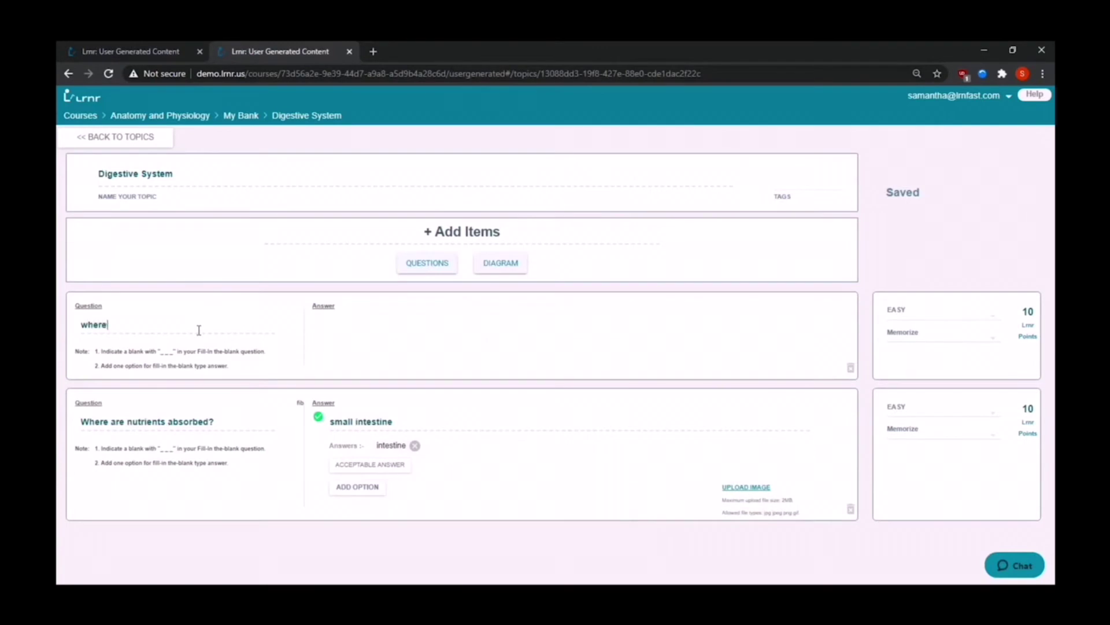
type(" does digestion begin?")
left_click(358, 325)
left_click(359, 362)
left_click(365, 377)
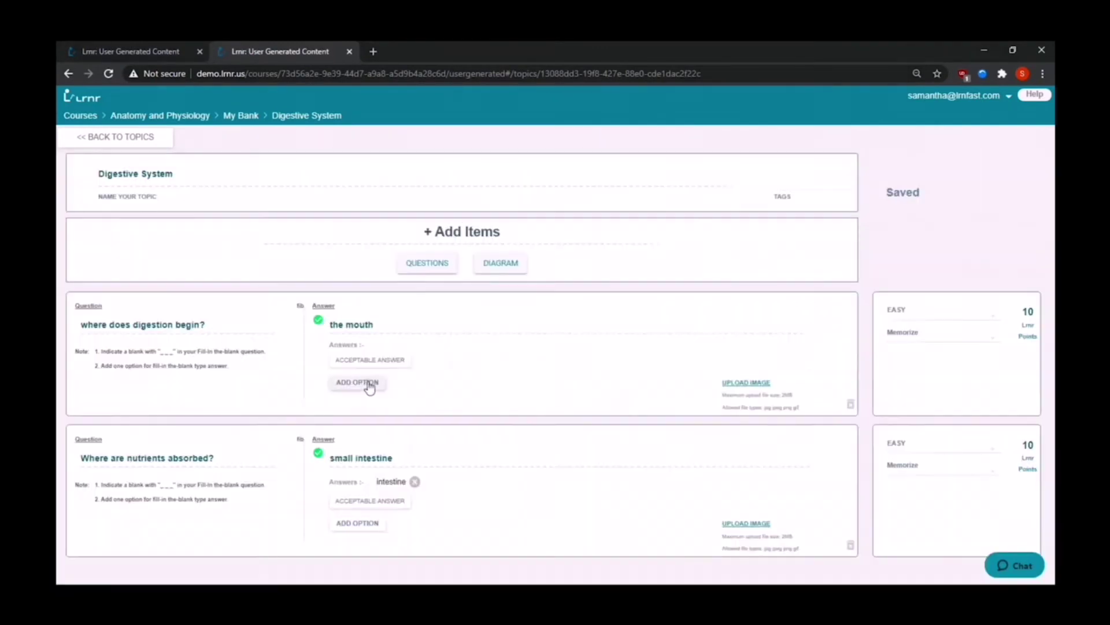
left_click(367, 381)
type("the teeth")
key("Return")
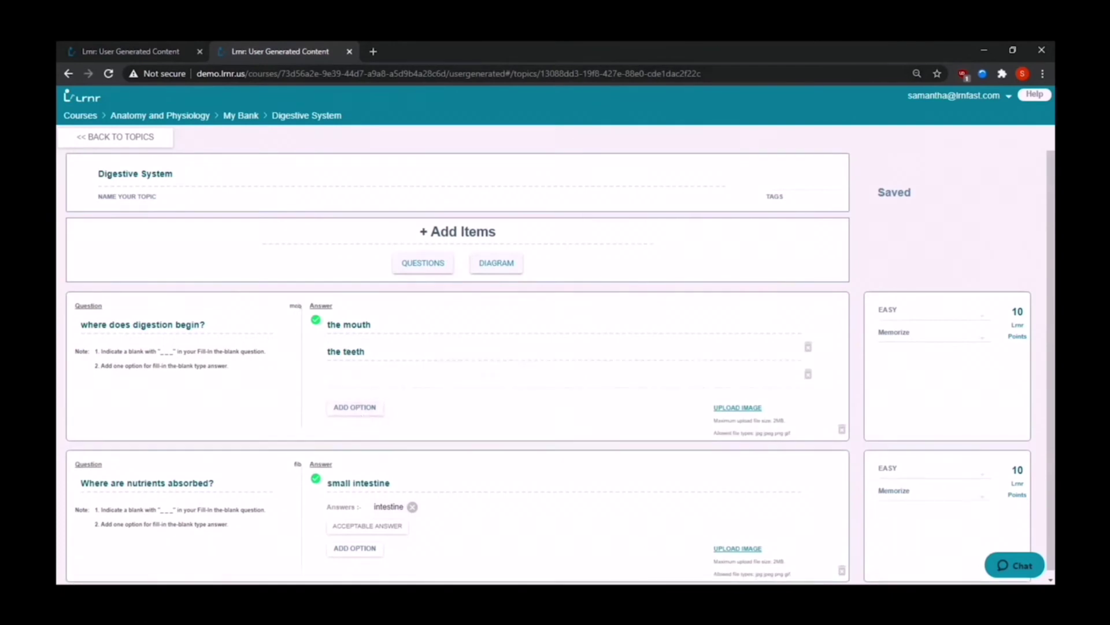
left_click(493, 264)
Create a Digestive System diagram using the captured organs image
left_click(544, 337)
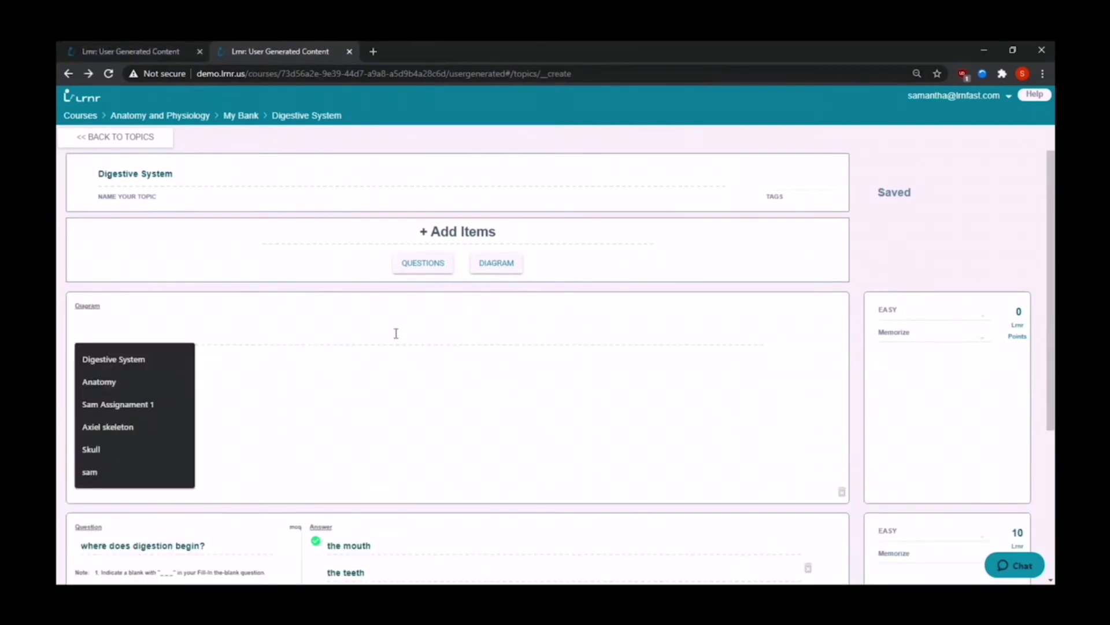
left_click(174, 365)
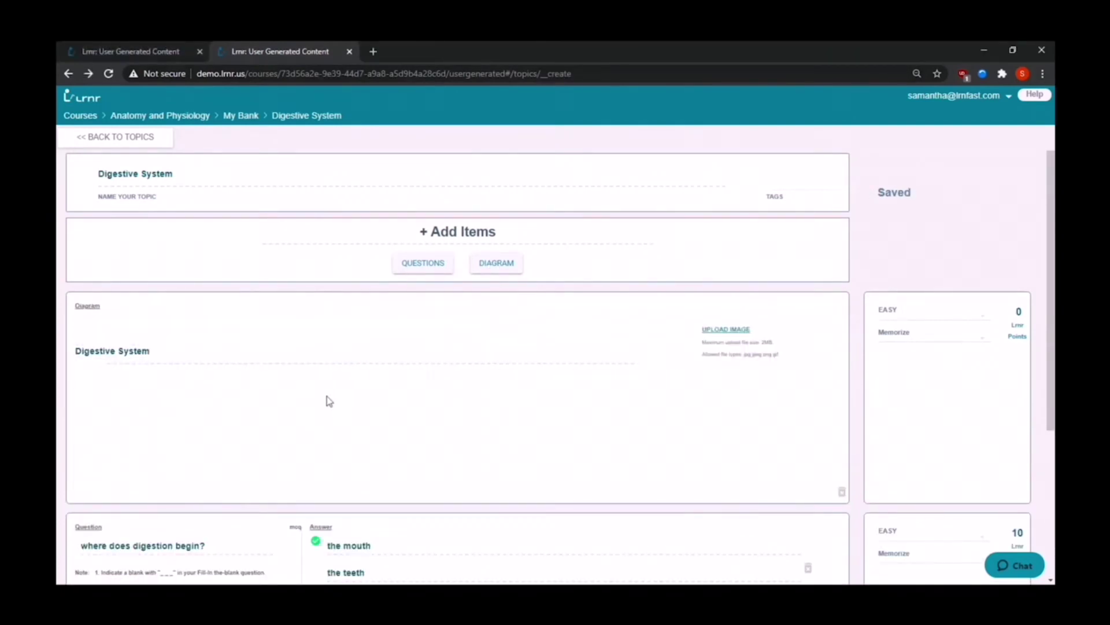
left_click(722, 328)
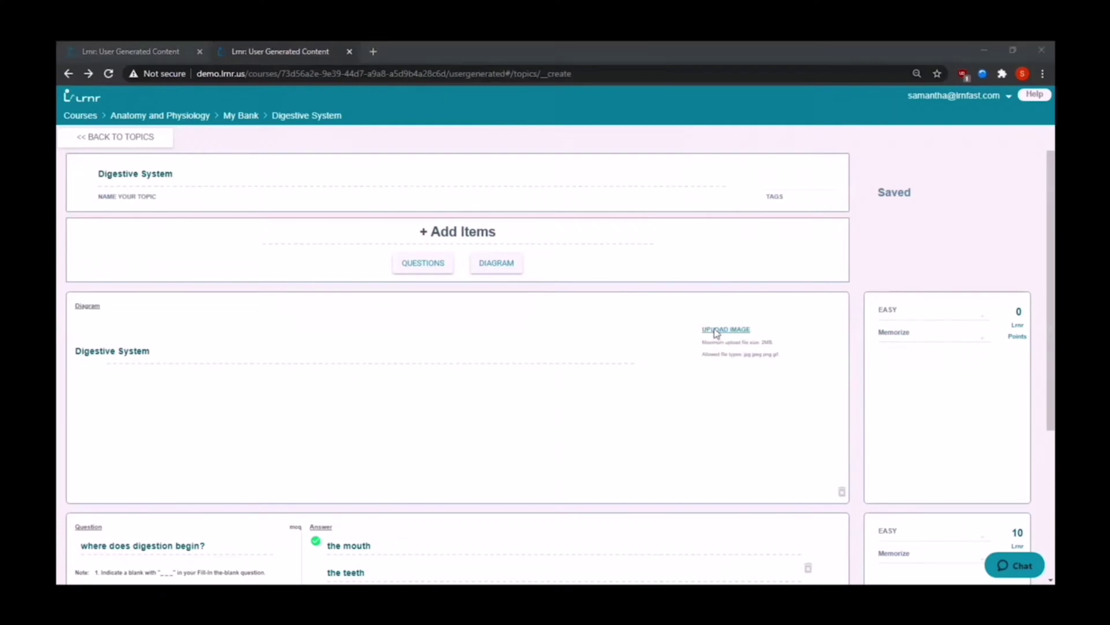
double_click(349, 147)
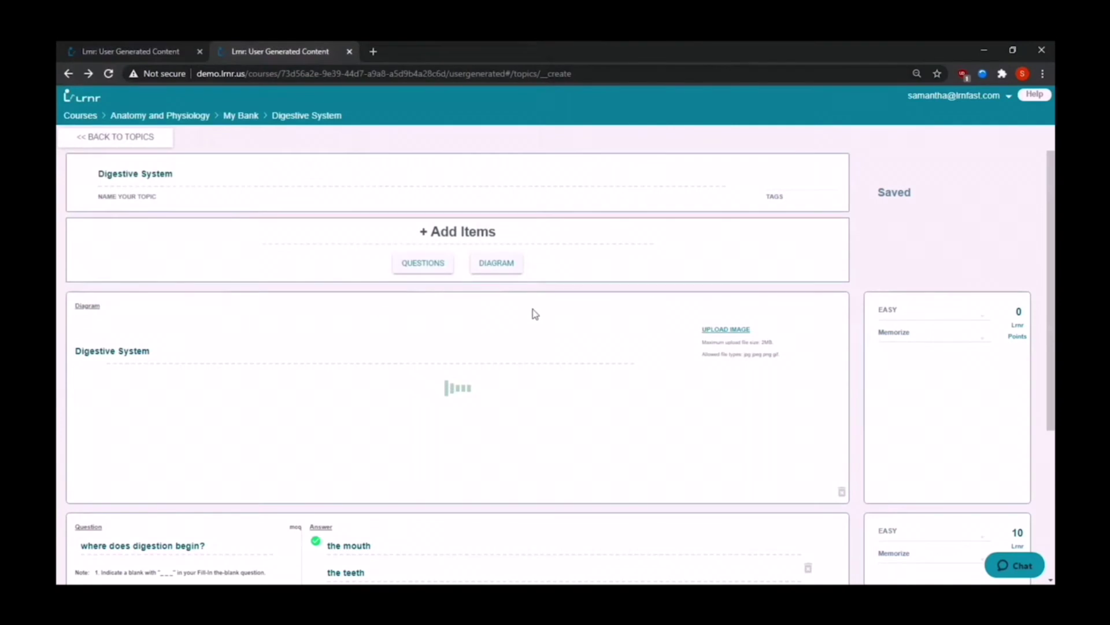
scroll(534, 314, "down", 2)
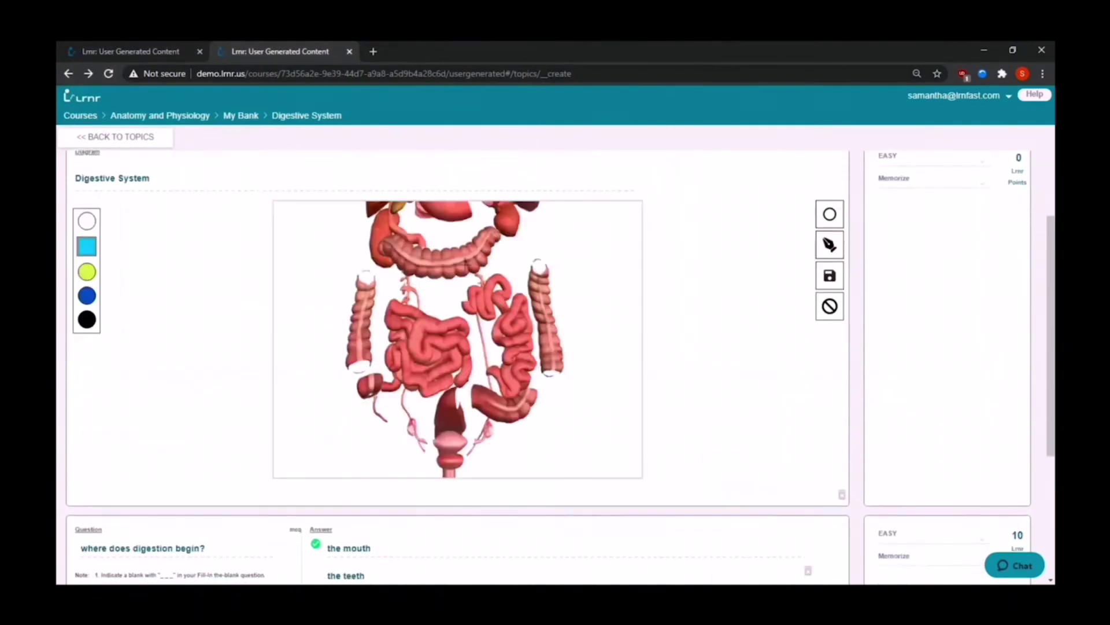
Outline the small intestine on the diagram and save it as the term 'small intestine'
left_click(830, 244)
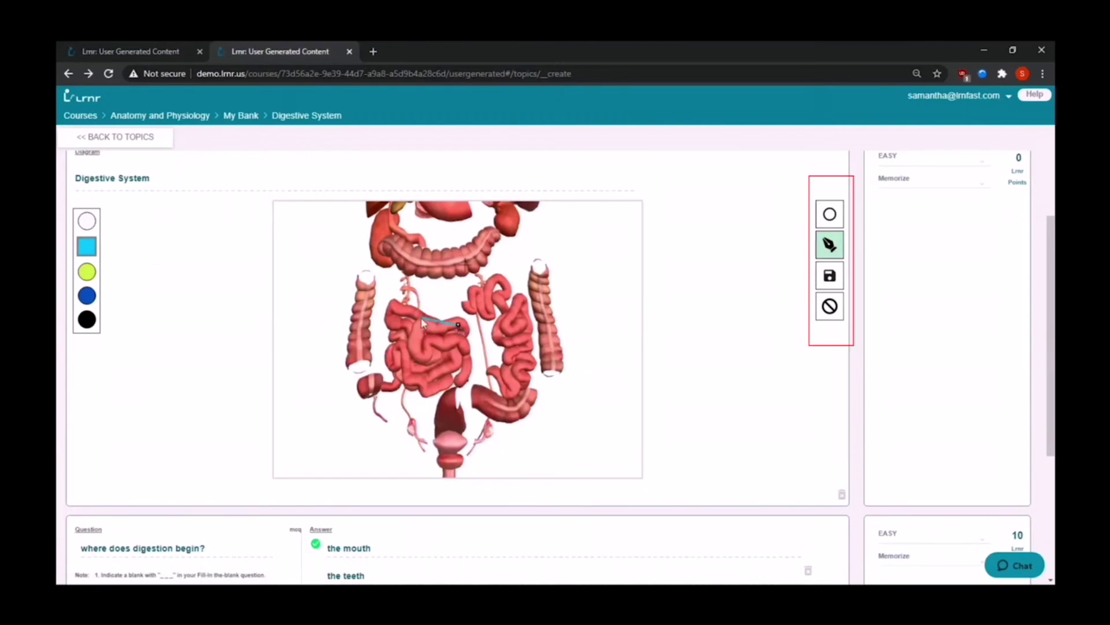
left_click(390, 344)
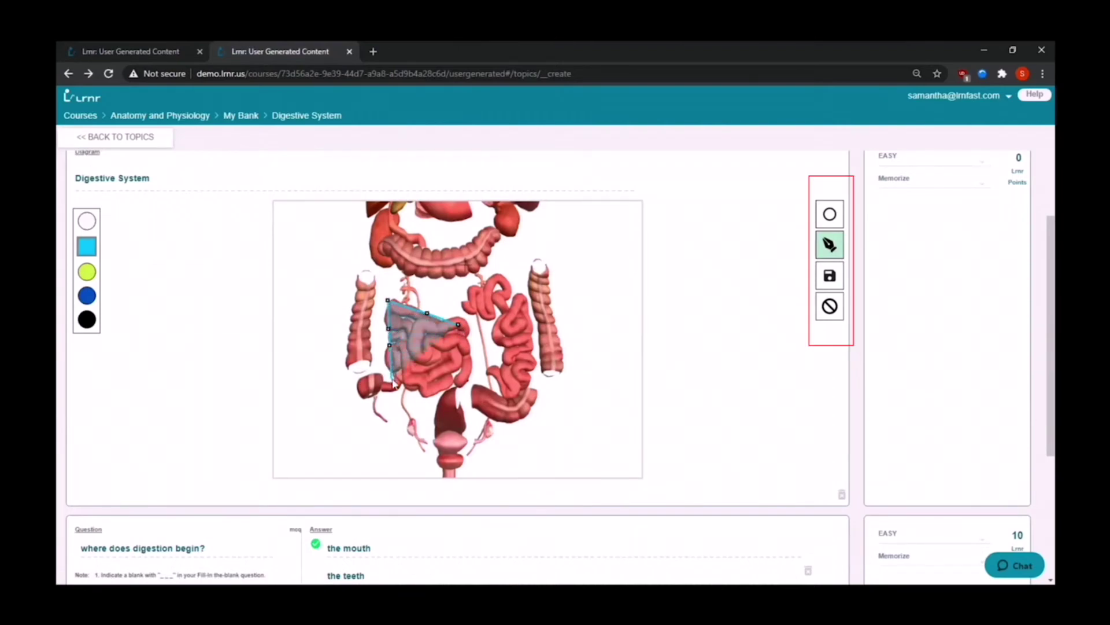
left_click(401, 379)
left_click(426, 395)
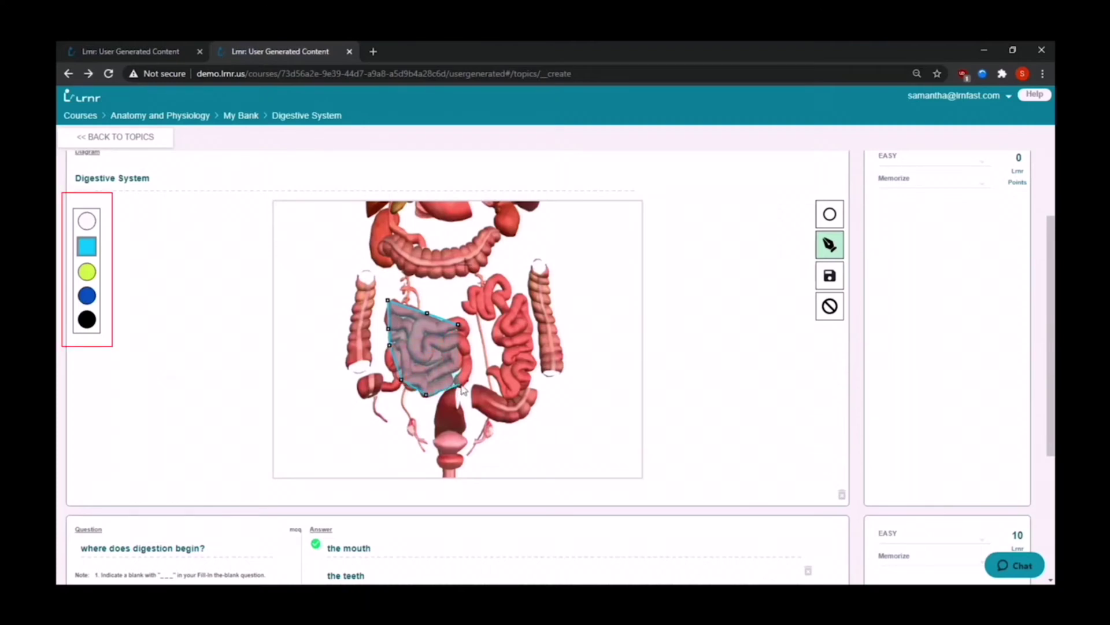
left_click(460, 382)
left_click(461, 330)
left_click(345, 310)
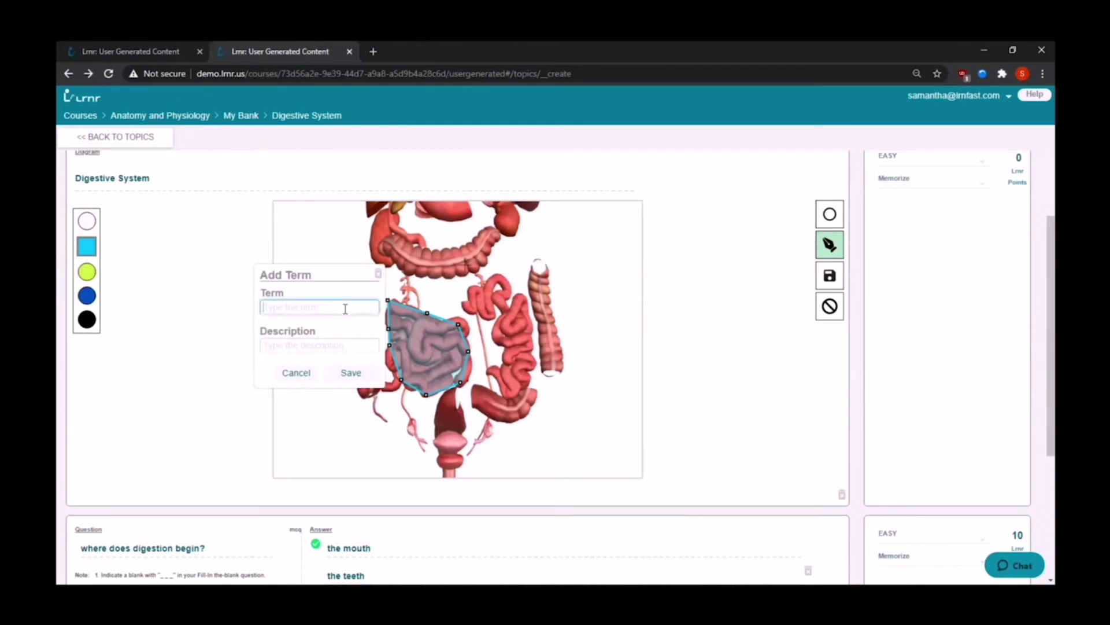
type("small intestine")
left_click(350, 373)
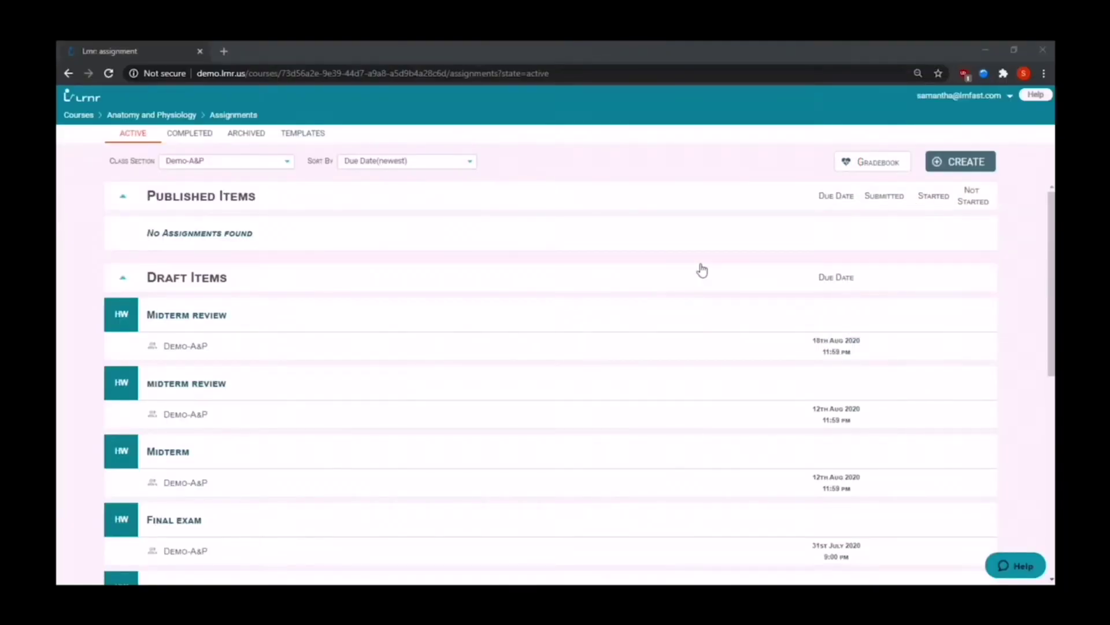
Create a new homework assignment titled 'midterm review' with description 'use chrome only'
left_click(948, 173)
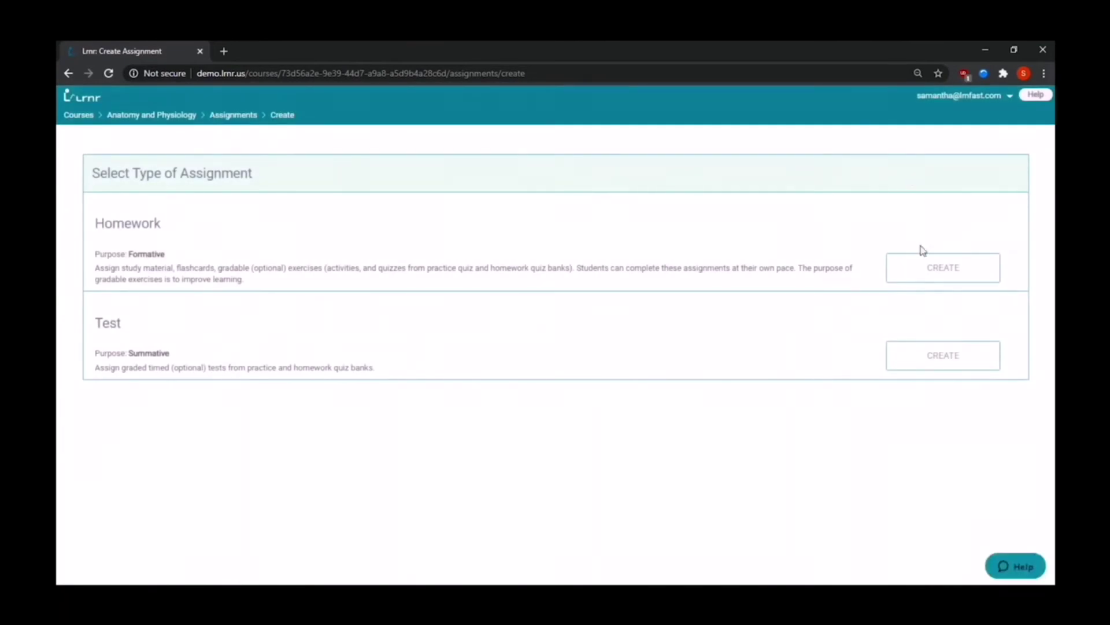
left_click(921, 269)
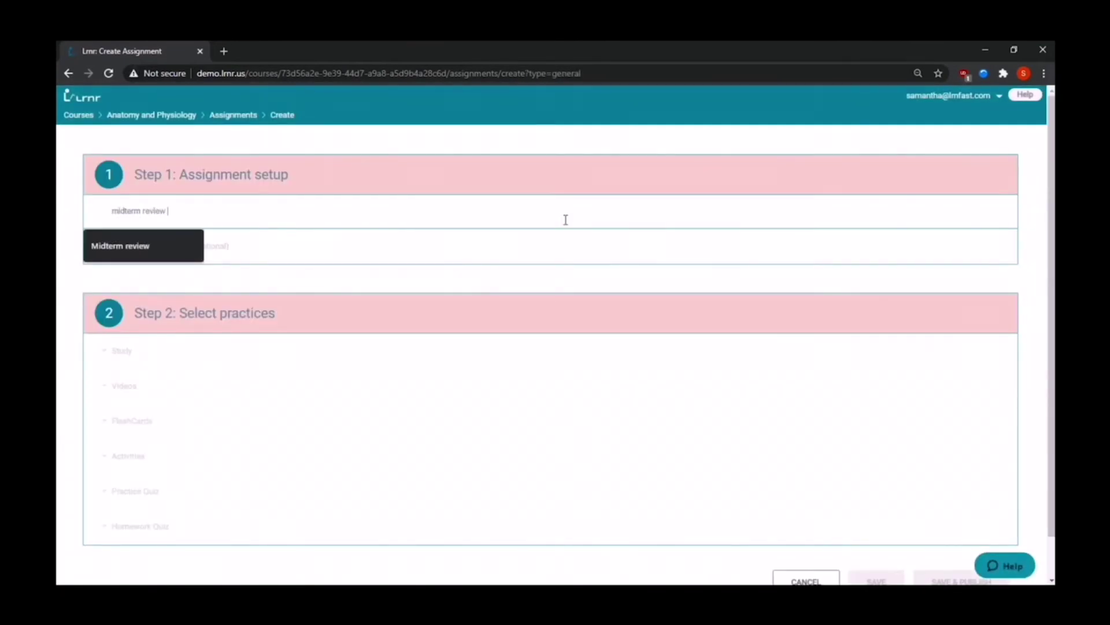
left_click(480, 251)
type("use chrome only")
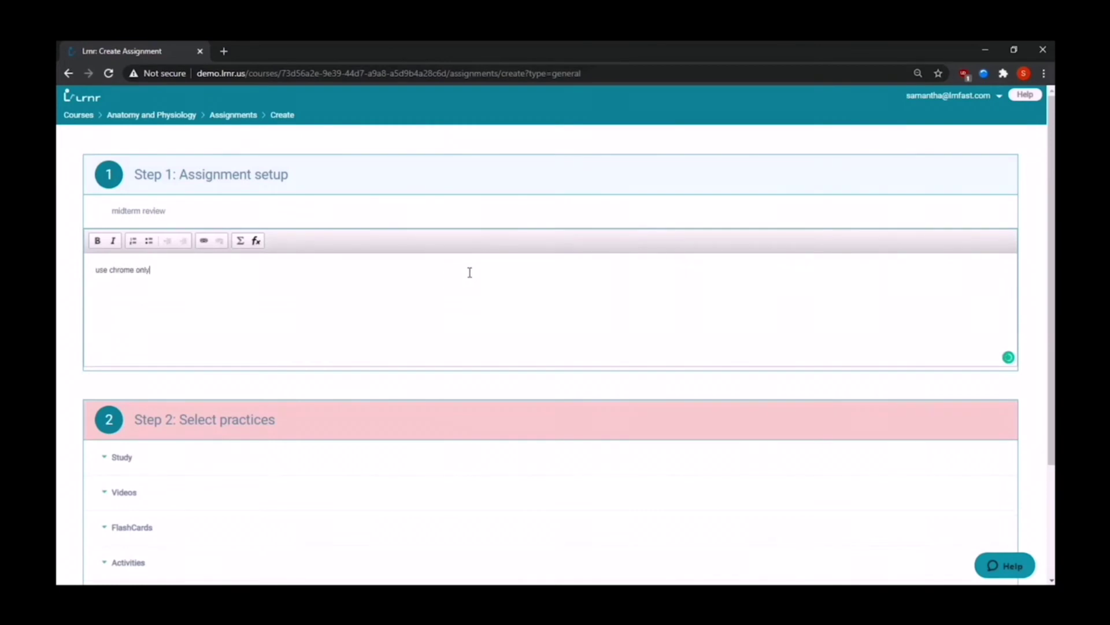
left_click(452, 385)
Add the Axial Skeleton study chapter, excluding Embryonic Development, The Thoracic Cage and The Vertebral Column
scroll(381, 370, "down", 1)
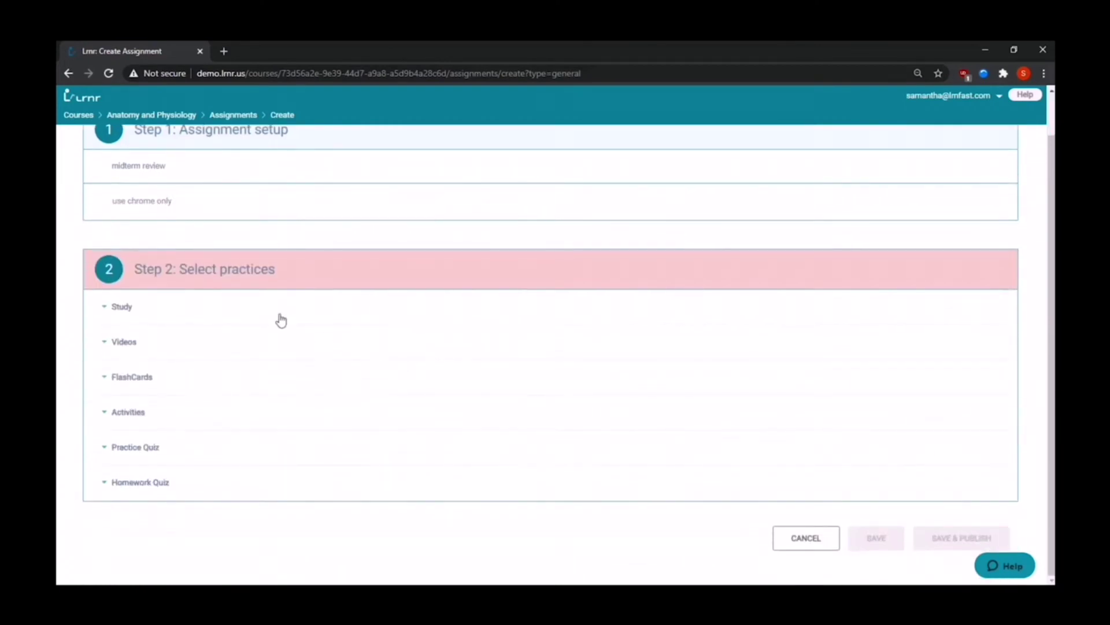
left_click(266, 307)
left_click(142, 478)
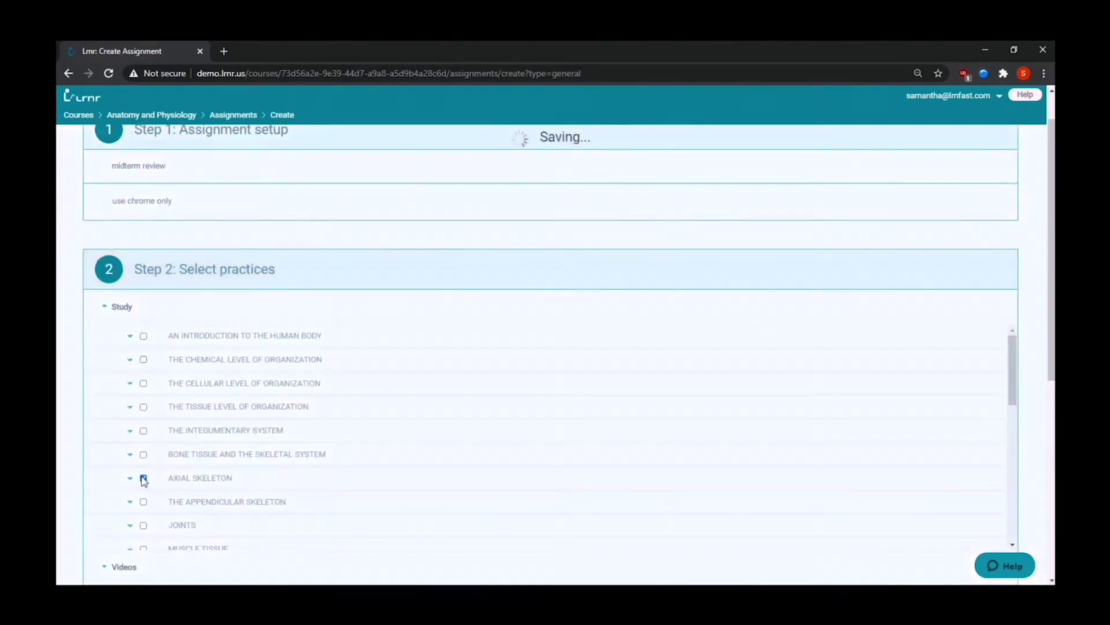
left_click(130, 478)
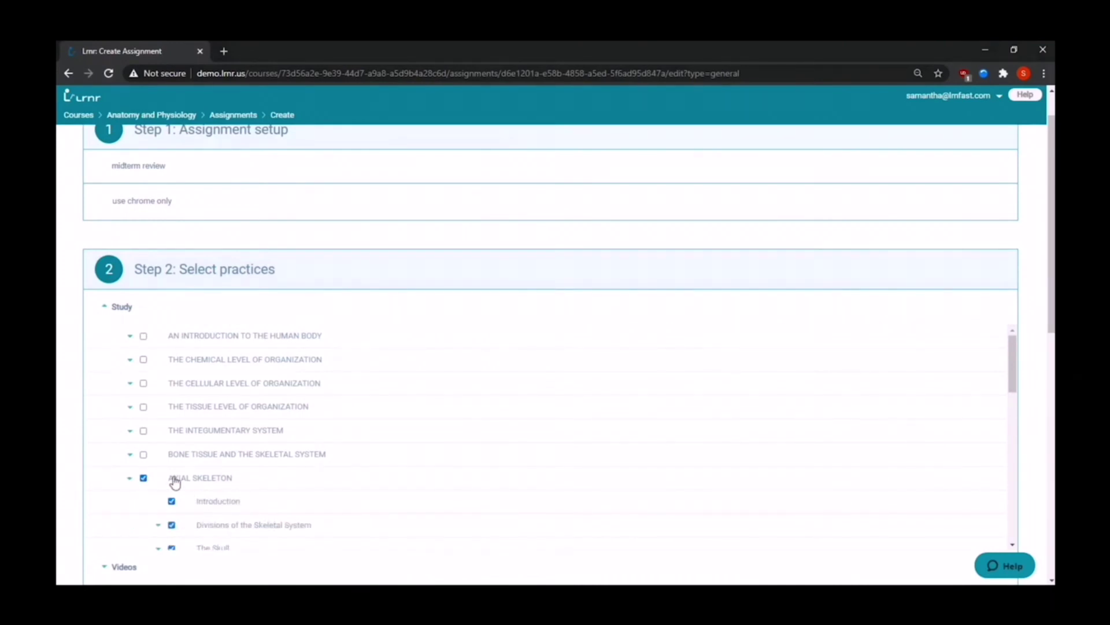
scroll(174, 482, "down", 3)
left_click(173, 460)
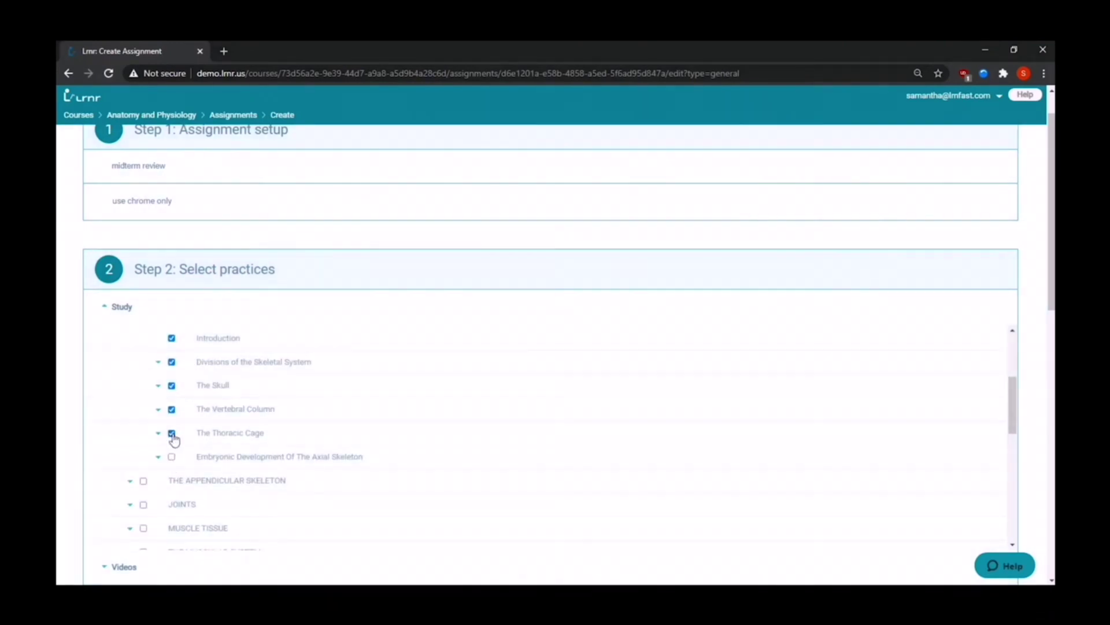
left_click(172, 434)
left_click(172, 411)
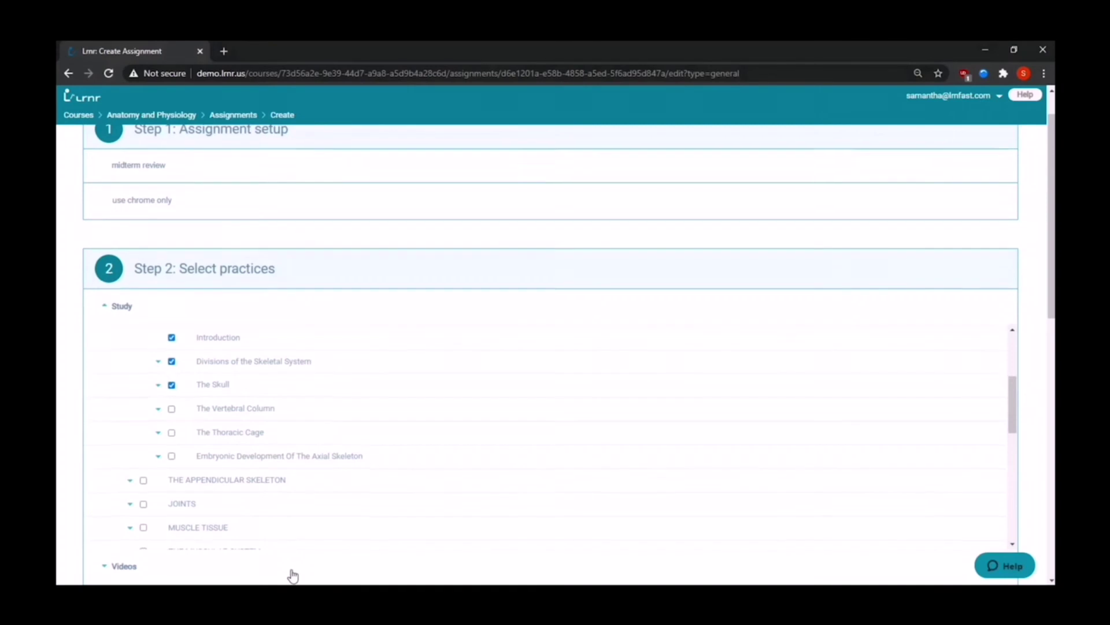
scroll(290, 573, "down", 3)
Add the Vertebrates and Front of Skull videos plus The Skull flashcards
left_click(133, 363)
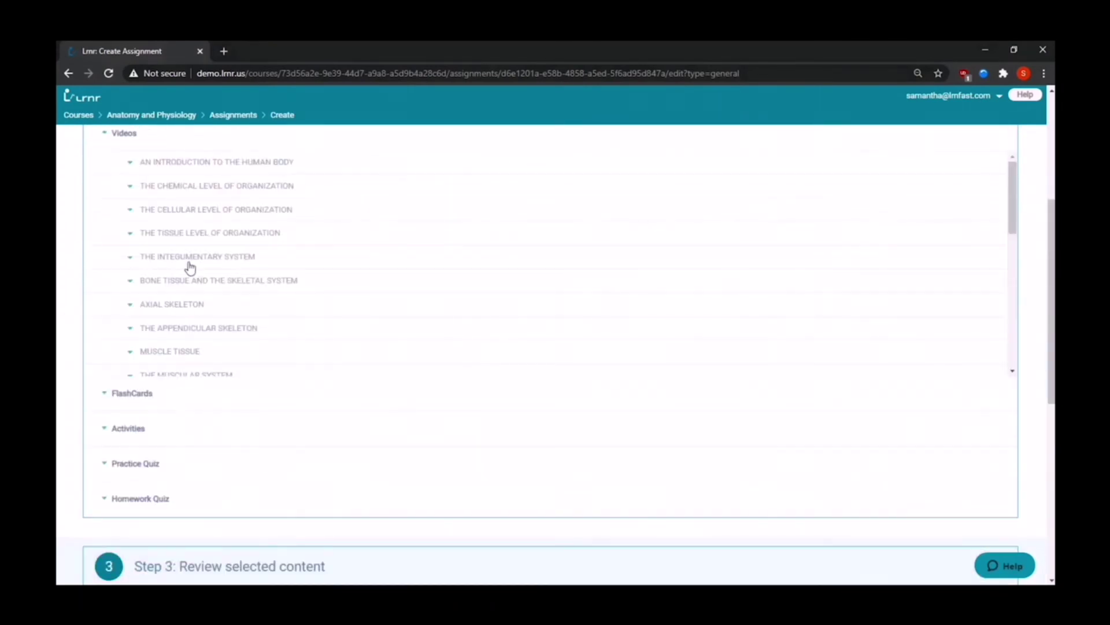
left_click(181, 305)
left_click(171, 327)
scroll(310, 313, "down", 3)
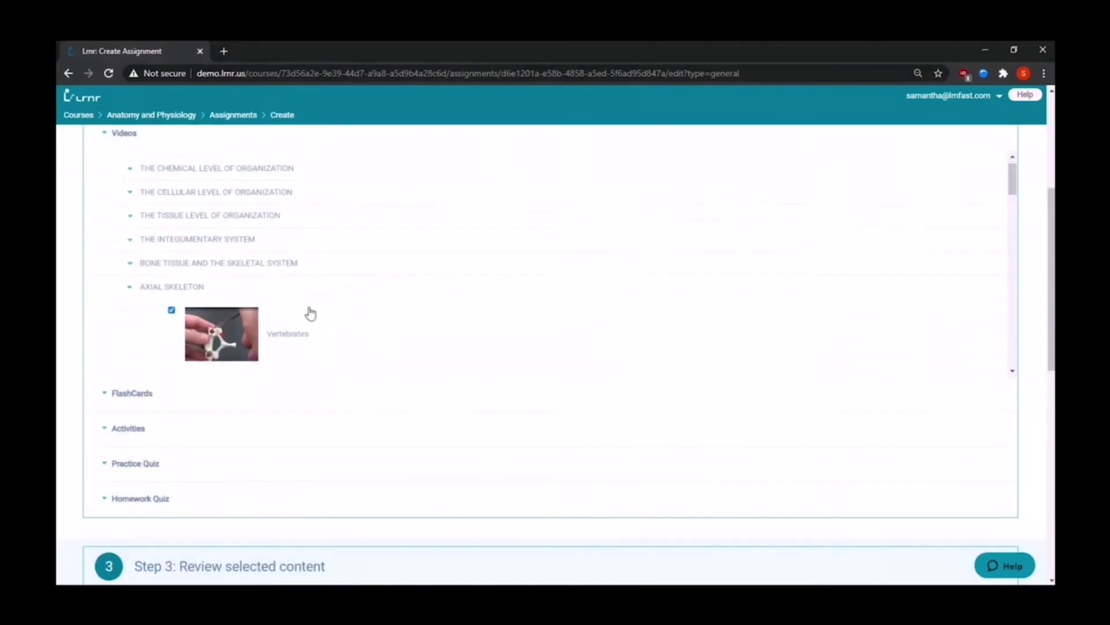
left_click(172, 296)
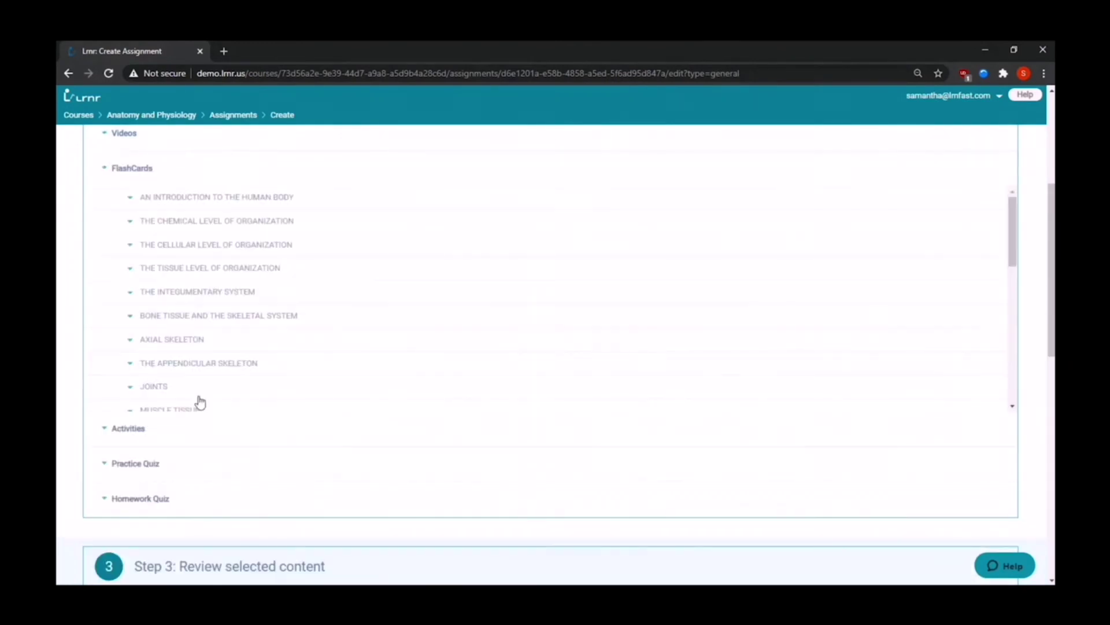
left_click(162, 340)
scroll(165, 300, "down", 3)
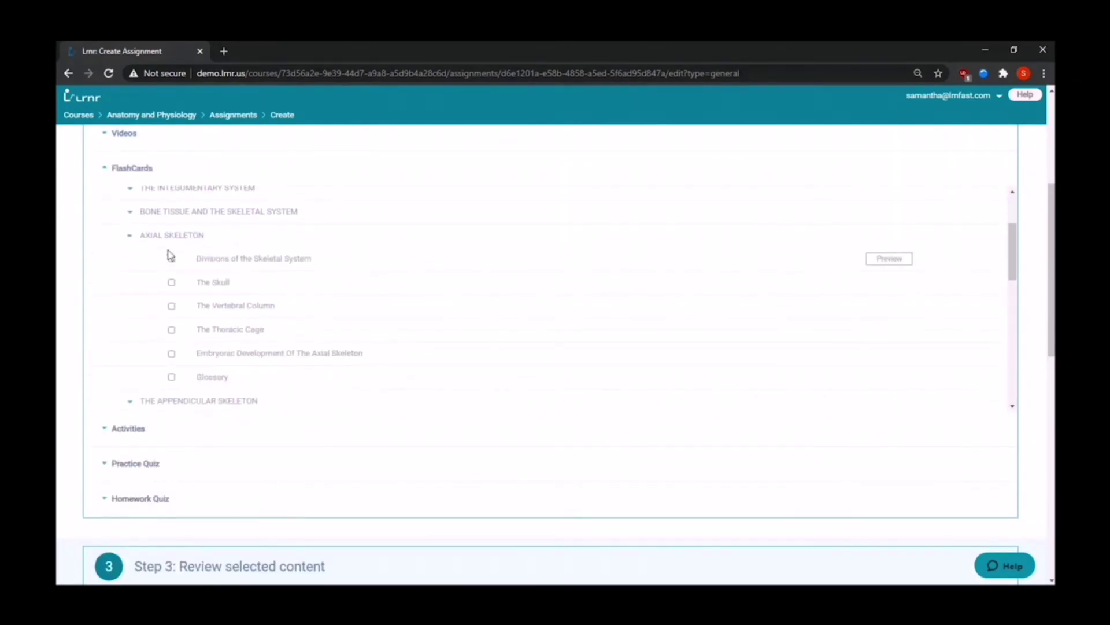
left_click(172, 283)
Add the Overview and 3D Overview of the Digestive System activities
left_click(198, 435)
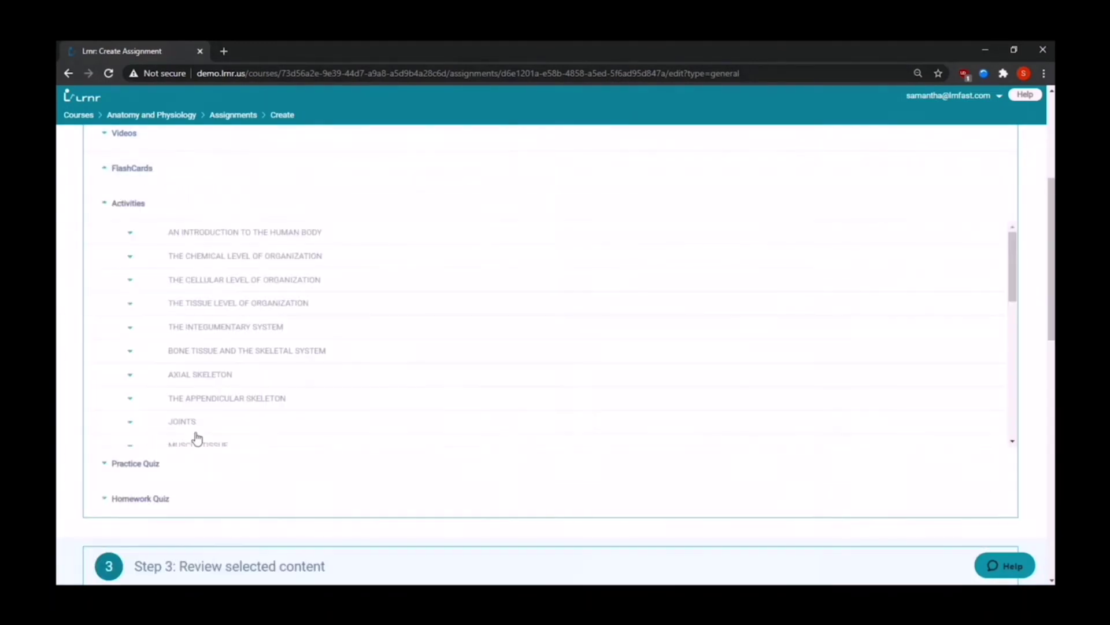
scroll(188, 368, "down", 7)
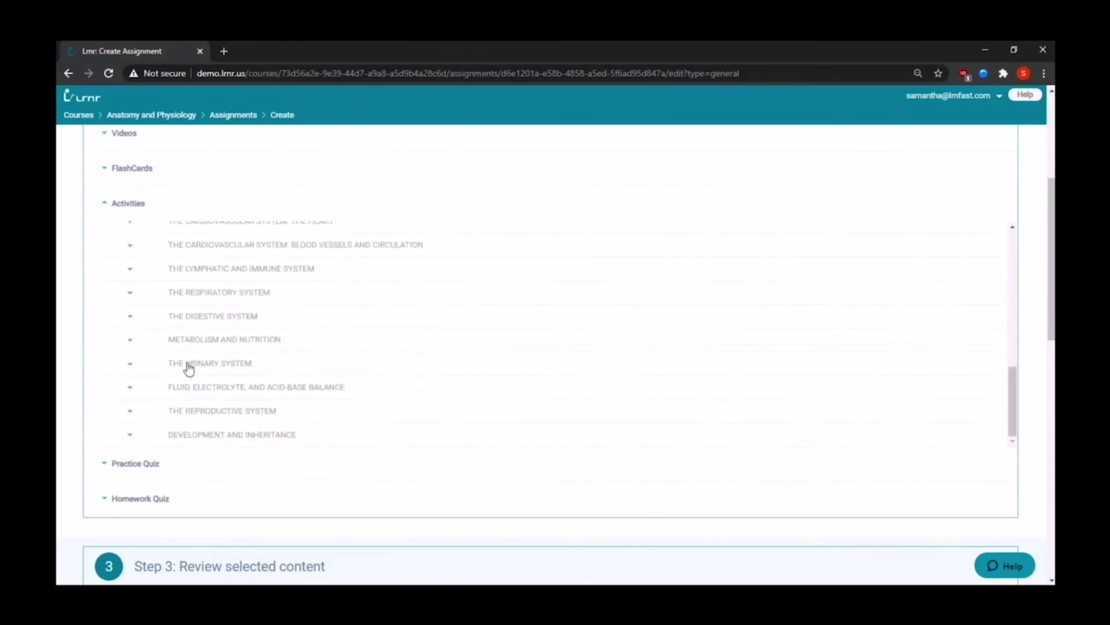
scroll(191, 363, "up", 1)
left_click(202, 331)
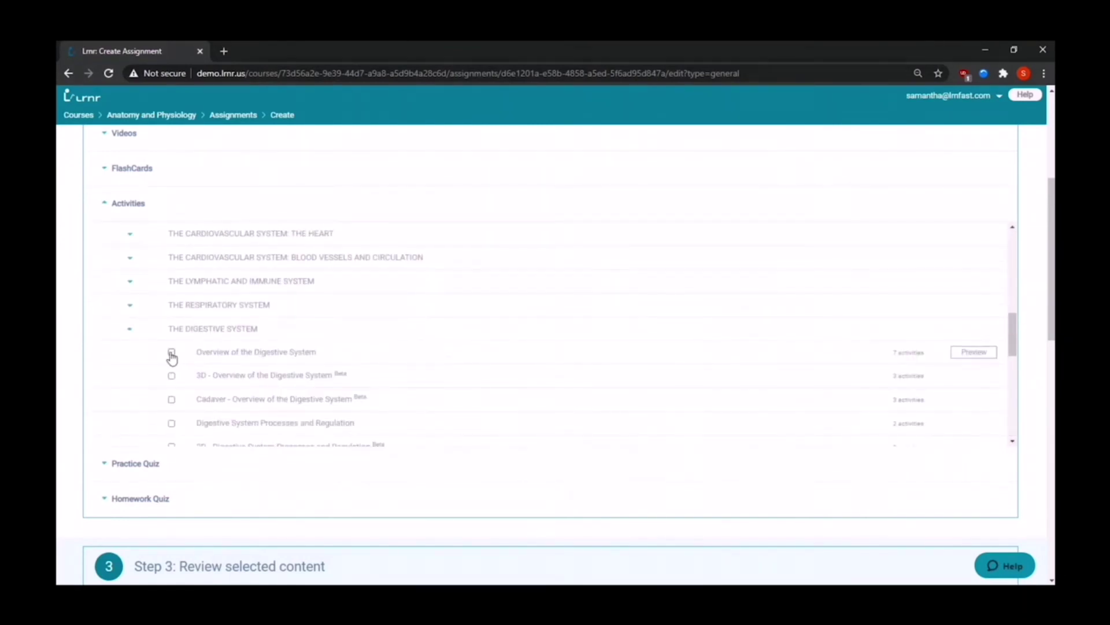
left_click(171, 352)
left_click(172, 375)
left_click(230, 328)
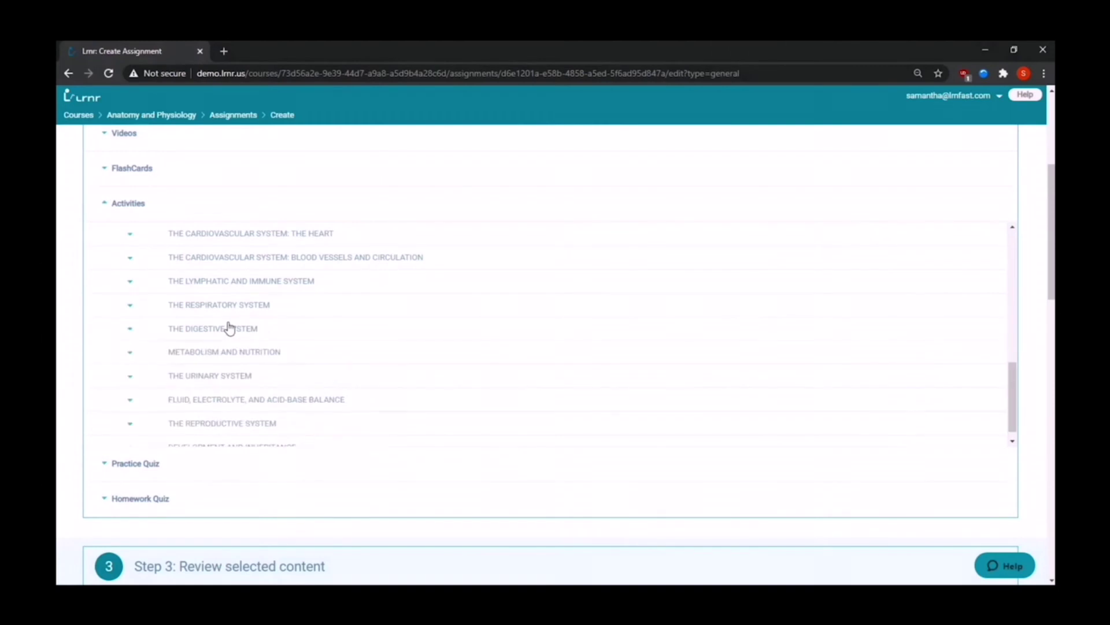
Add practice quiz 23.1 Overview of the Digestive System and expand the Digestive System homework quizzes
left_click(233, 463)
scroll(227, 399, "down", 4)
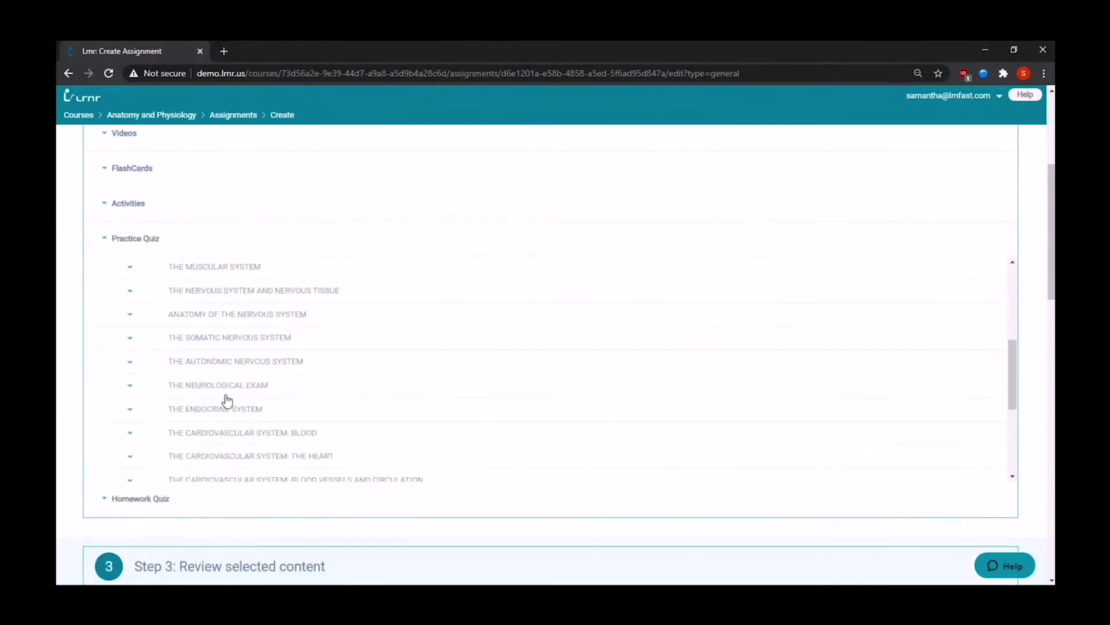
scroll(227, 399, "down", 3)
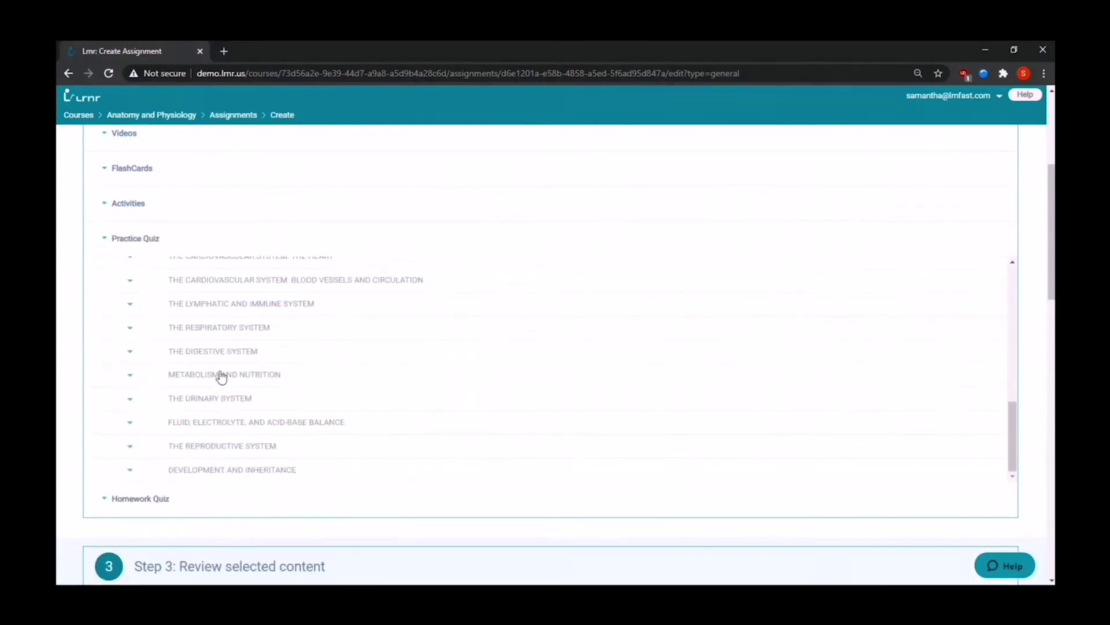
left_click(193, 352)
left_click(173, 376)
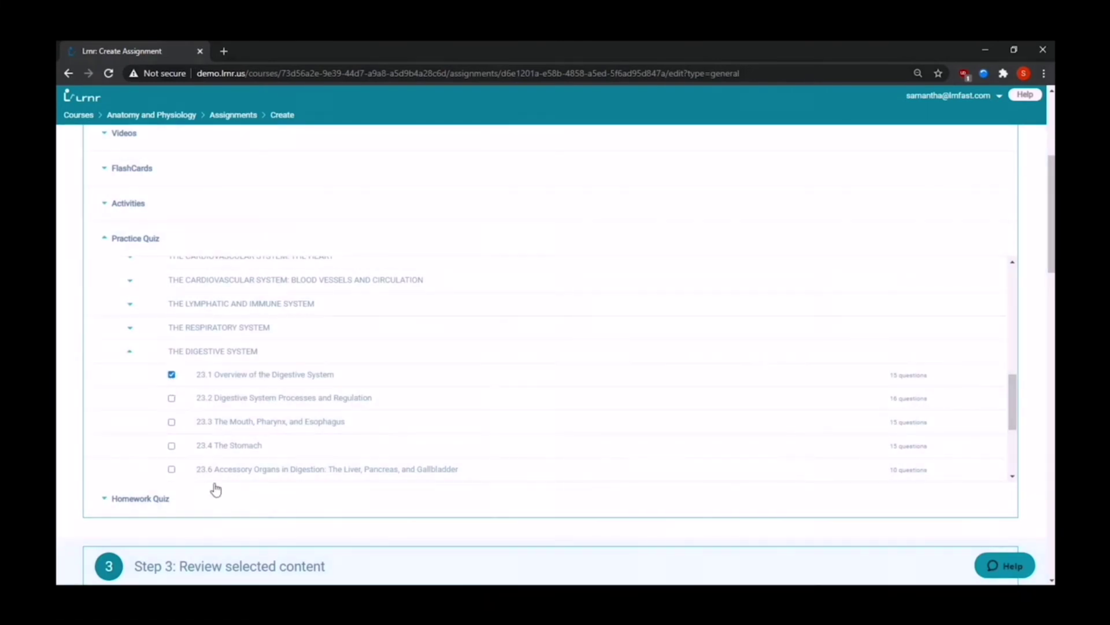
left_click(215, 497)
scroll(230, 417, "down", 8)
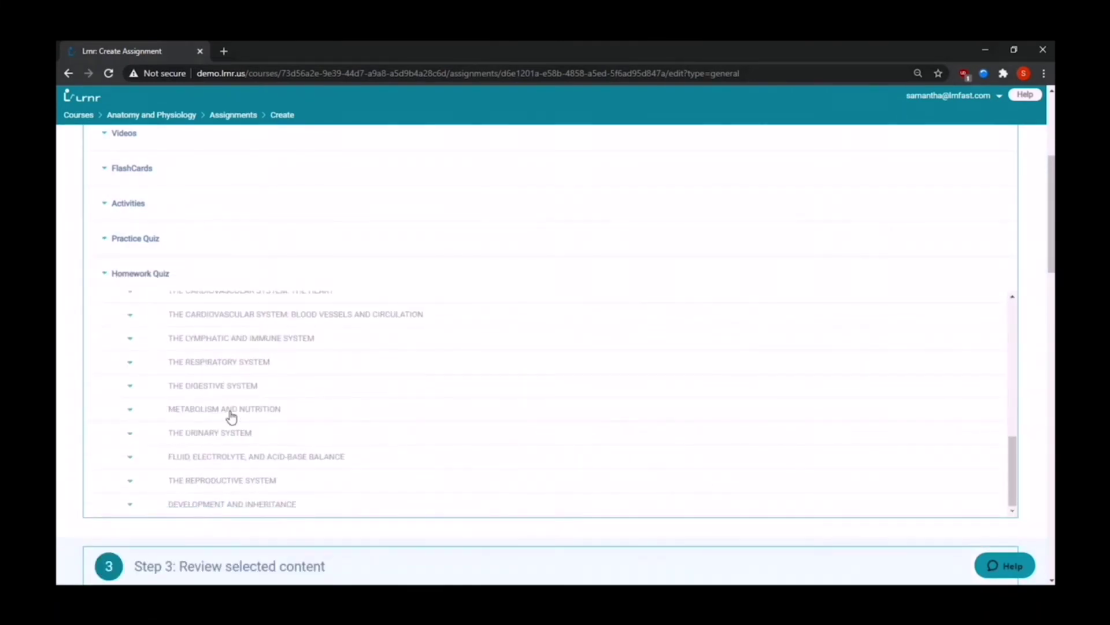
left_click(210, 283)
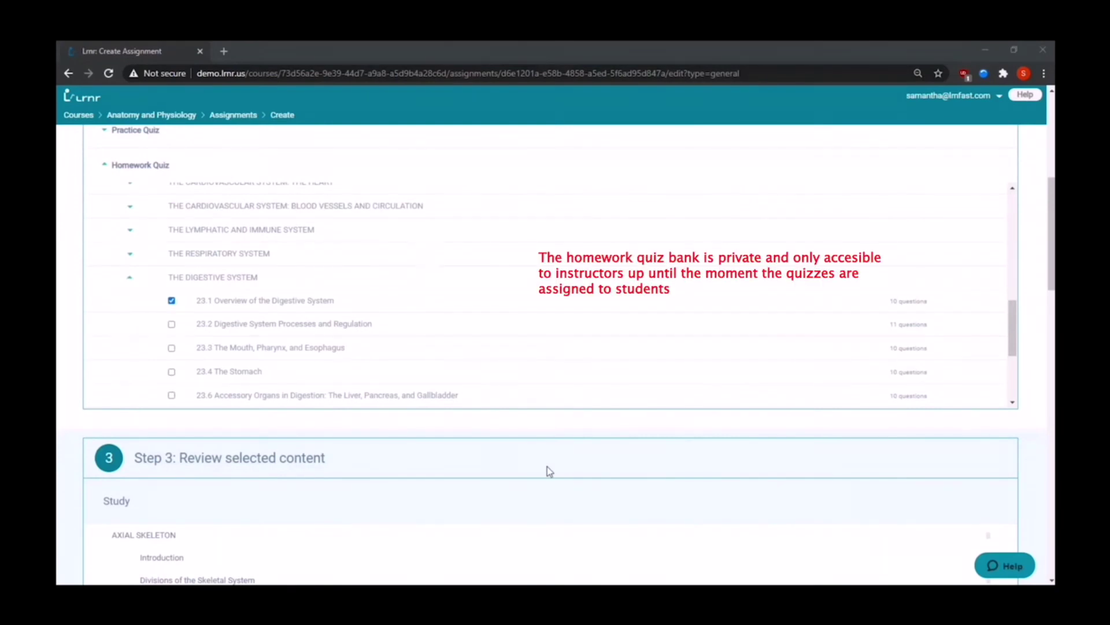
Make activities graded by Section with 2 attempts, keeping the highest score
scroll(548, 466, "down", 1)
scroll(547, 466, "down", 3)
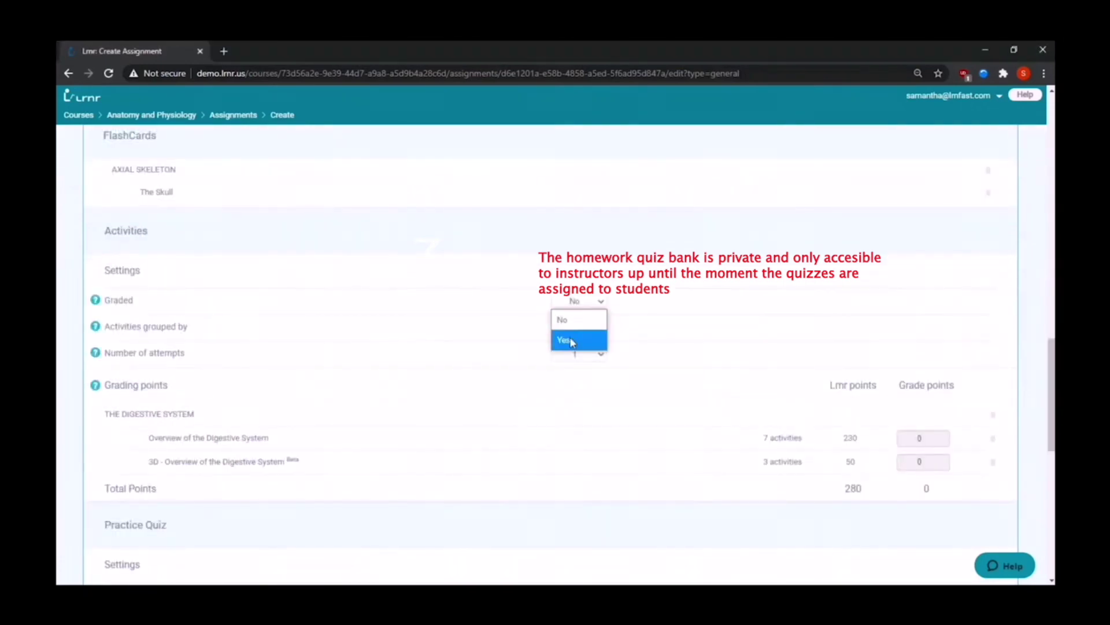
left_click(571, 336)
left_click(572, 336)
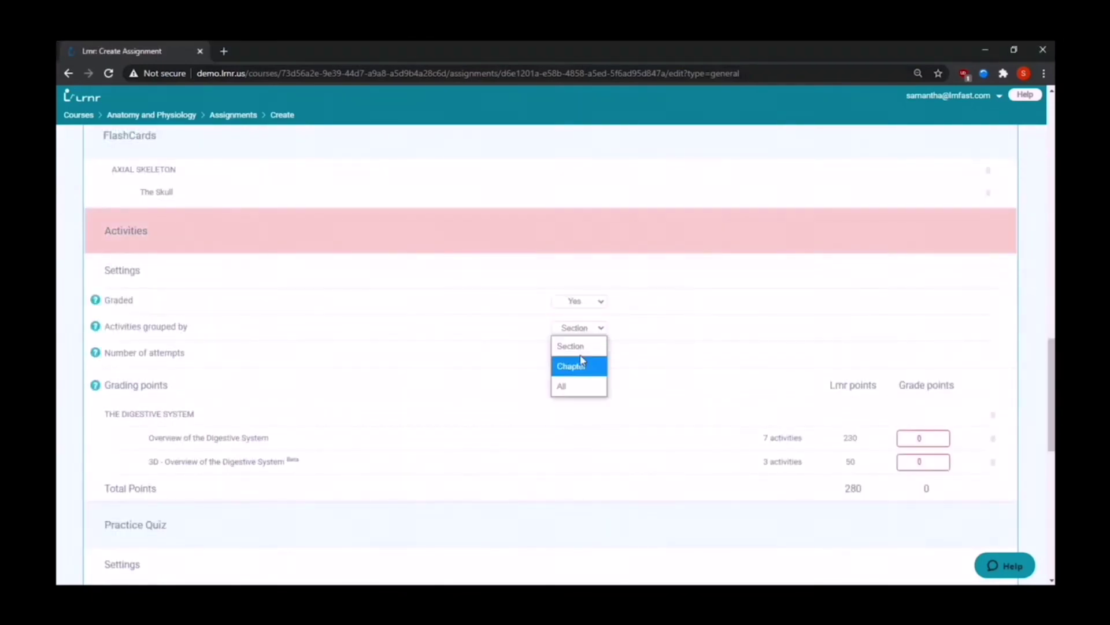
left_click(588, 356)
left_click(589, 353)
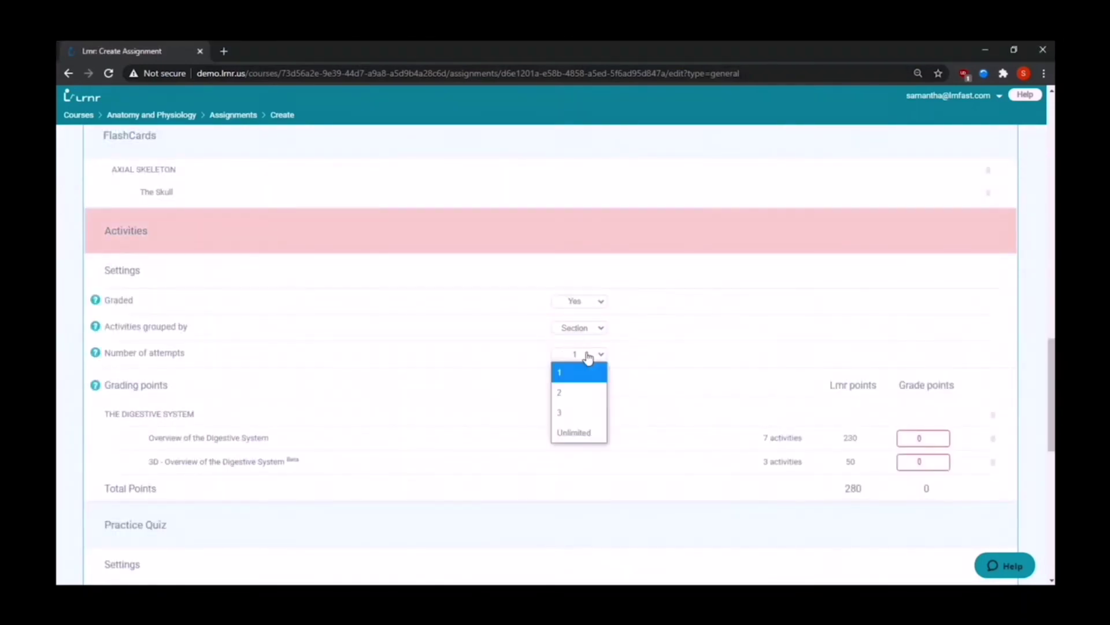
left_click(581, 387)
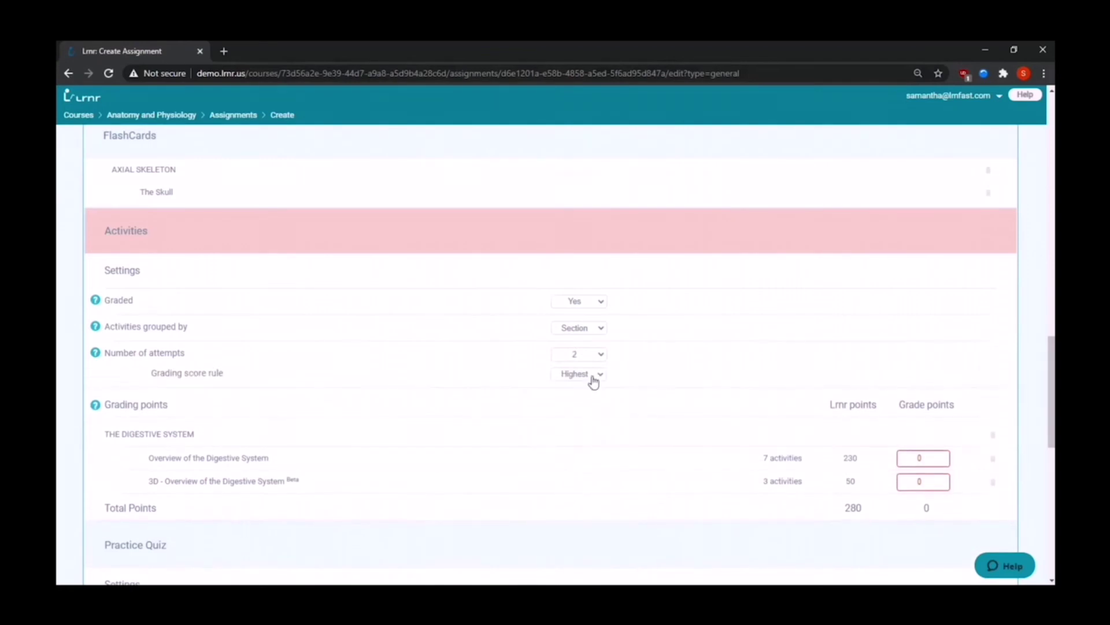
left_click(590, 375)
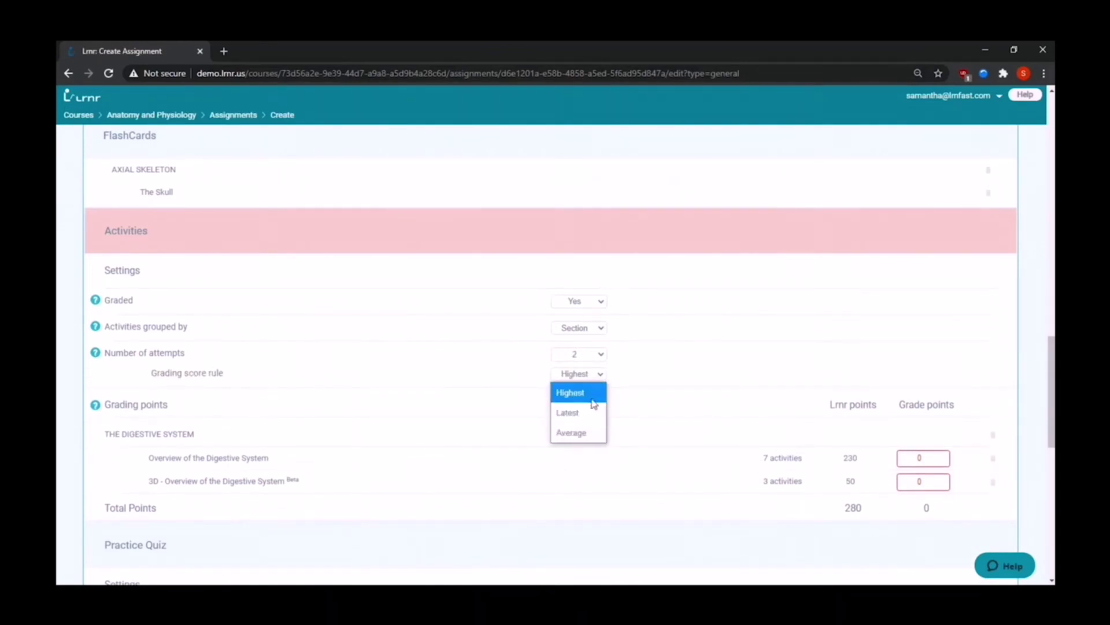
left_click(590, 395)
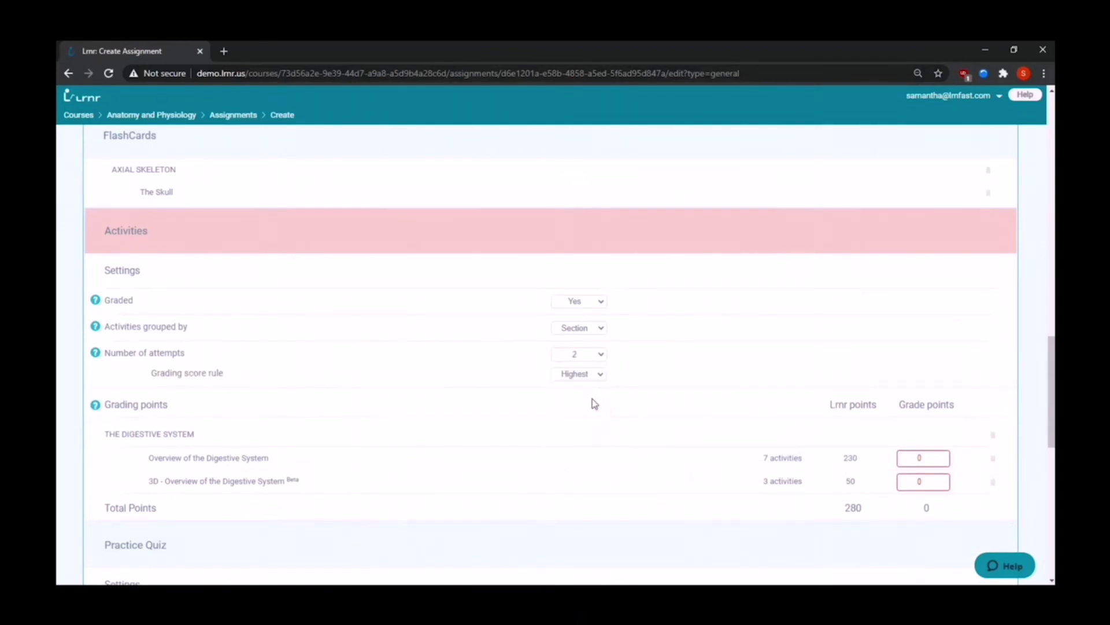
Give the Overview activity 5 grade points and the 3D Overview 4, then customize quiz 23.1
left_click(942, 454)
left_click(942, 454)
left_click(942, 455)
left_click(942, 455)
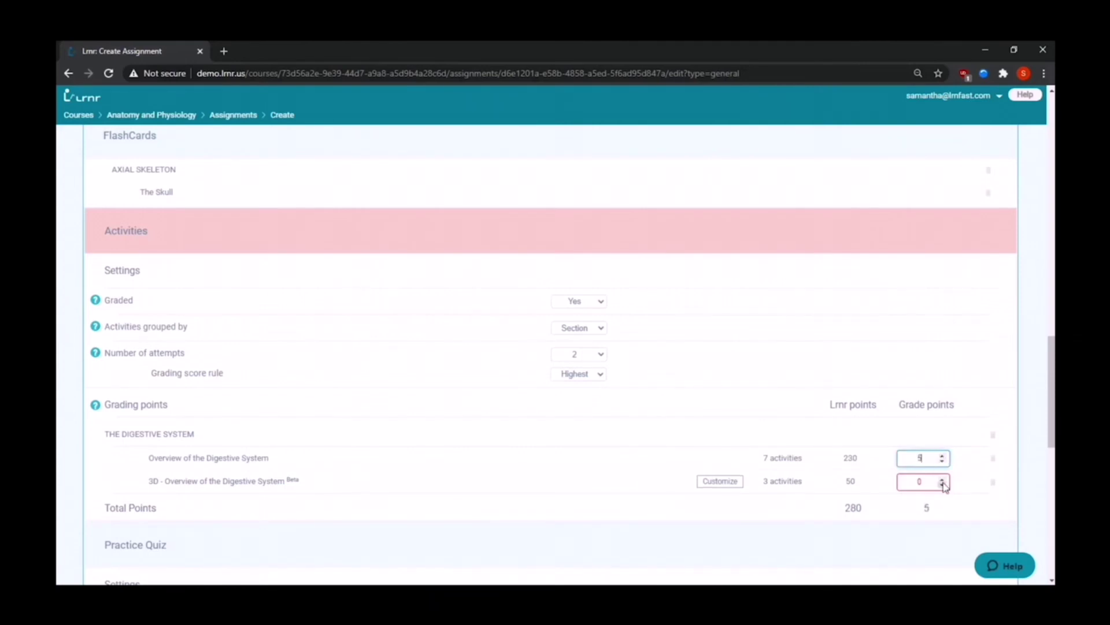
left_click(942, 479)
left_click(942, 479)
left_click(942, 479)
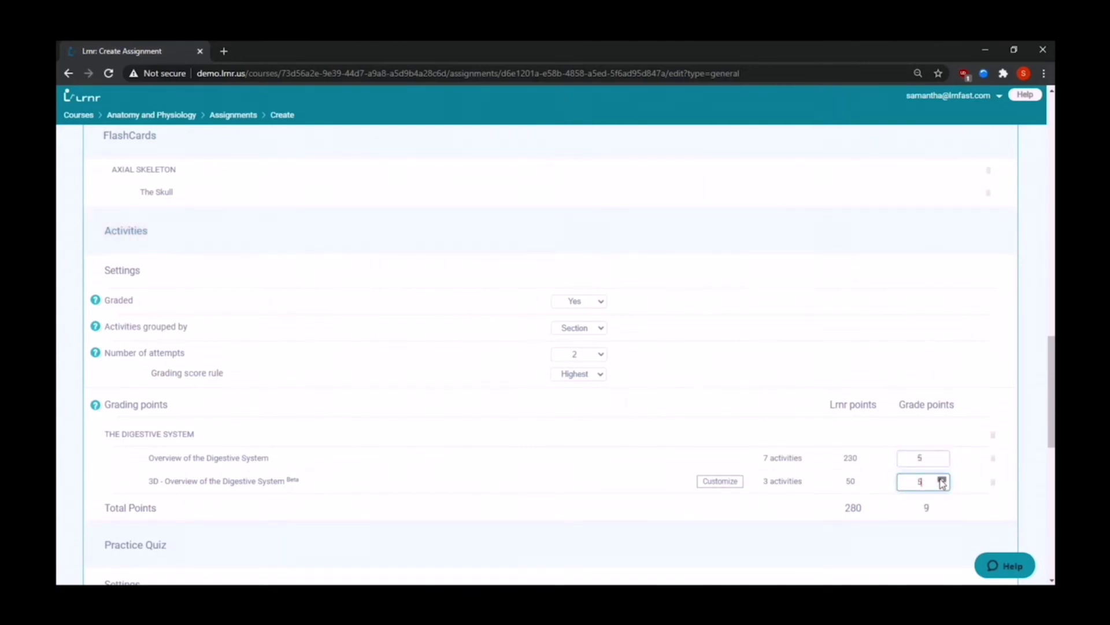
left_click(711, 458)
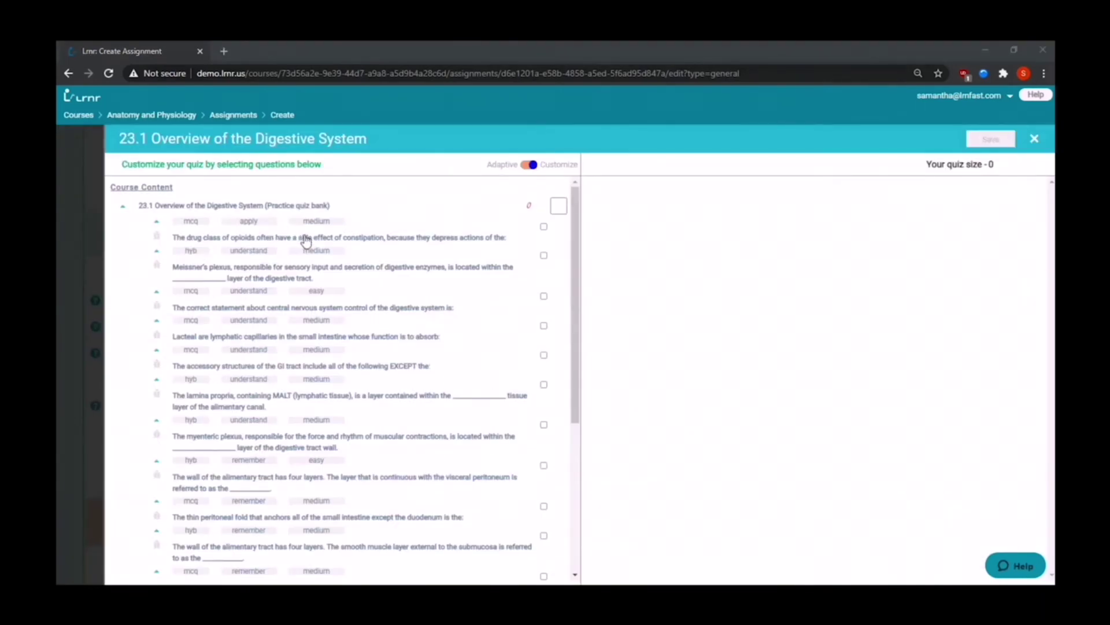
Review the first question's answer options, then start and cancel an issue report on it
left_click(373, 237)
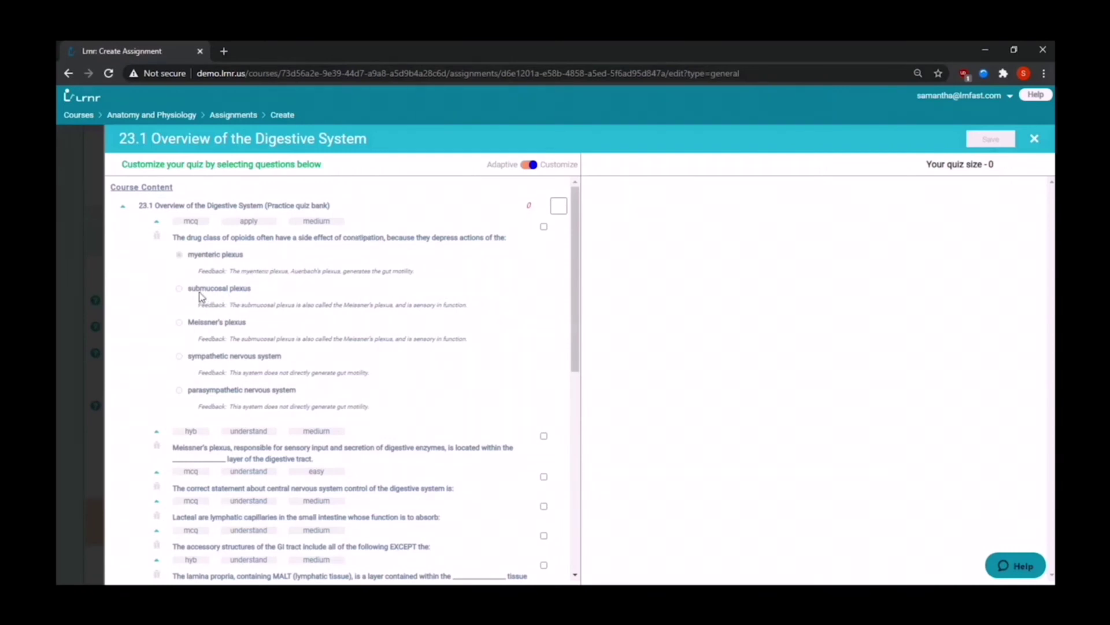
left_click(156, 235)
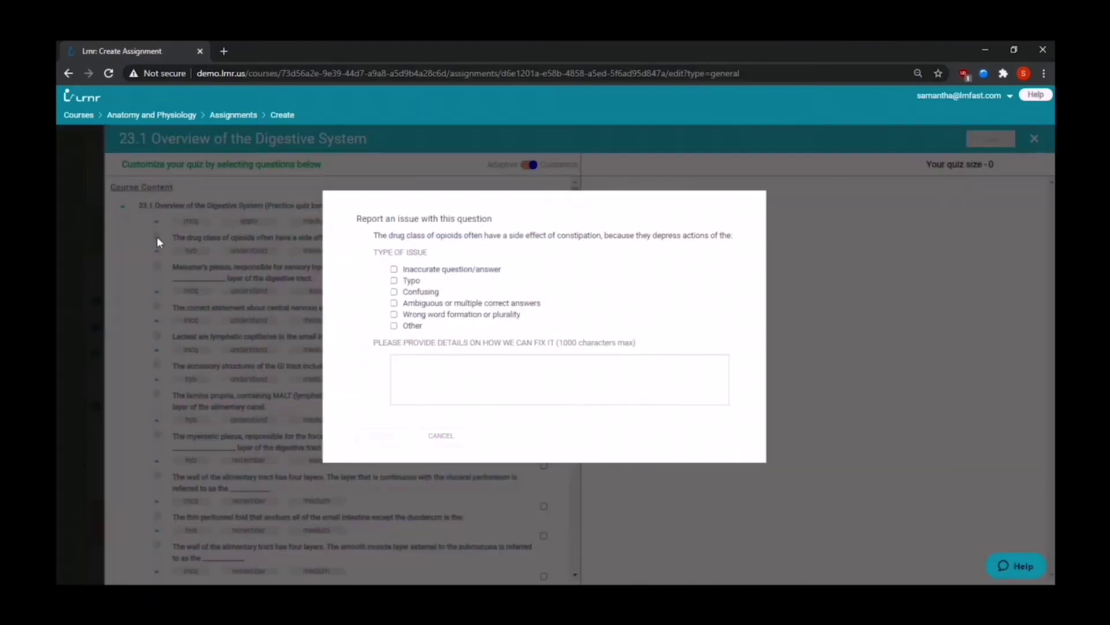
left_click(407, 363)
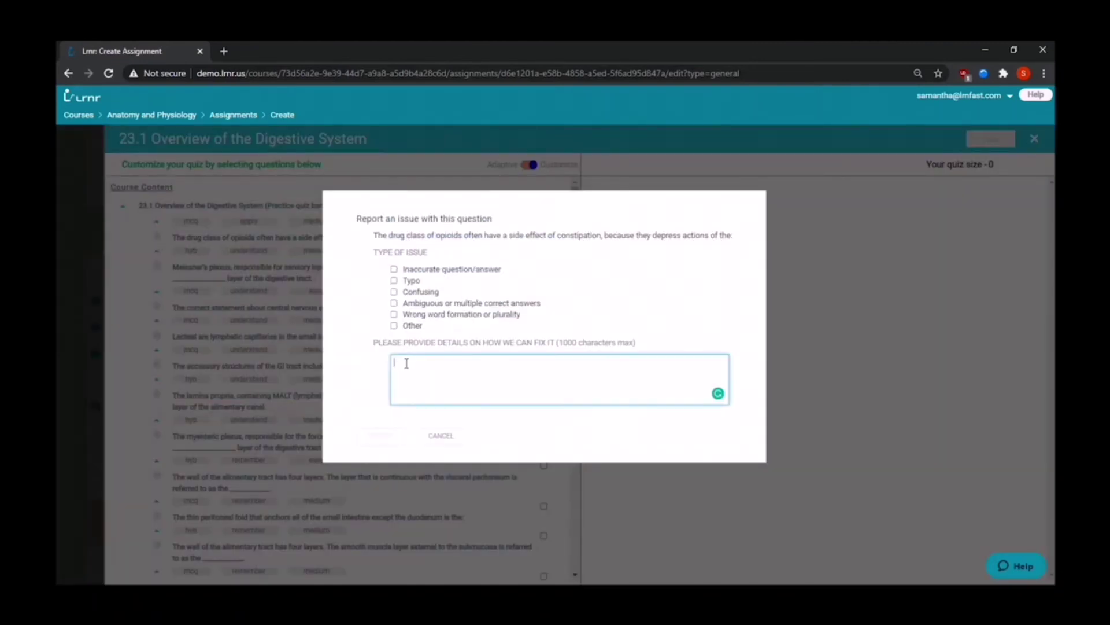
left_click(439, 438)
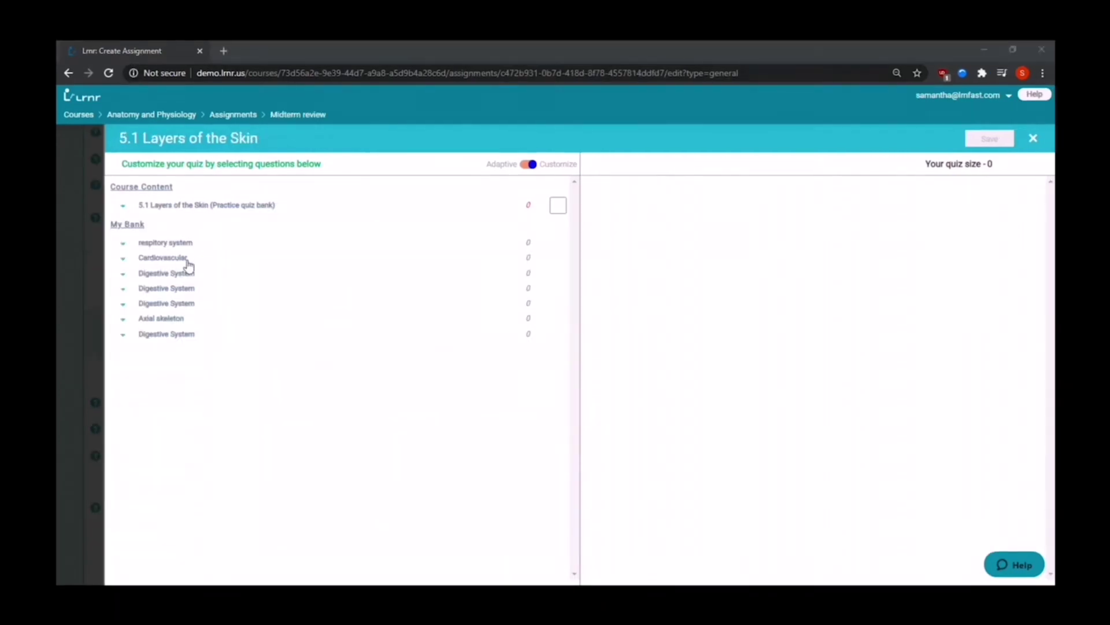
Add the respiratory lung lobes question and a Cardiovascular question from My Bank to the quiz
left_click(196, 248)
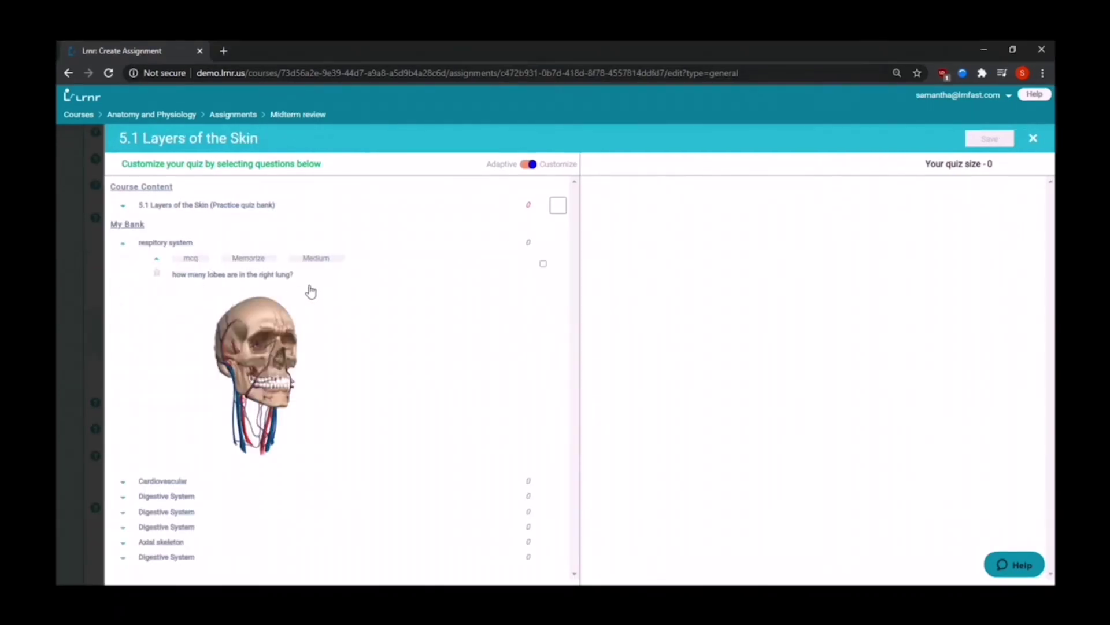
left_click(543, 265)
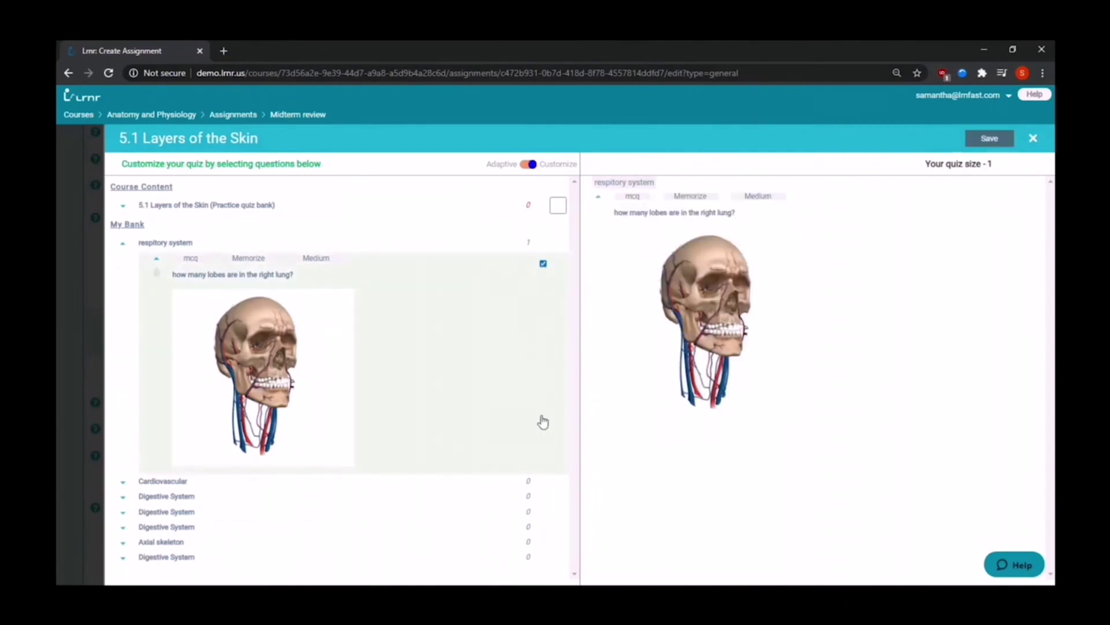
left_click(512, 487)
left_click(543, 502)
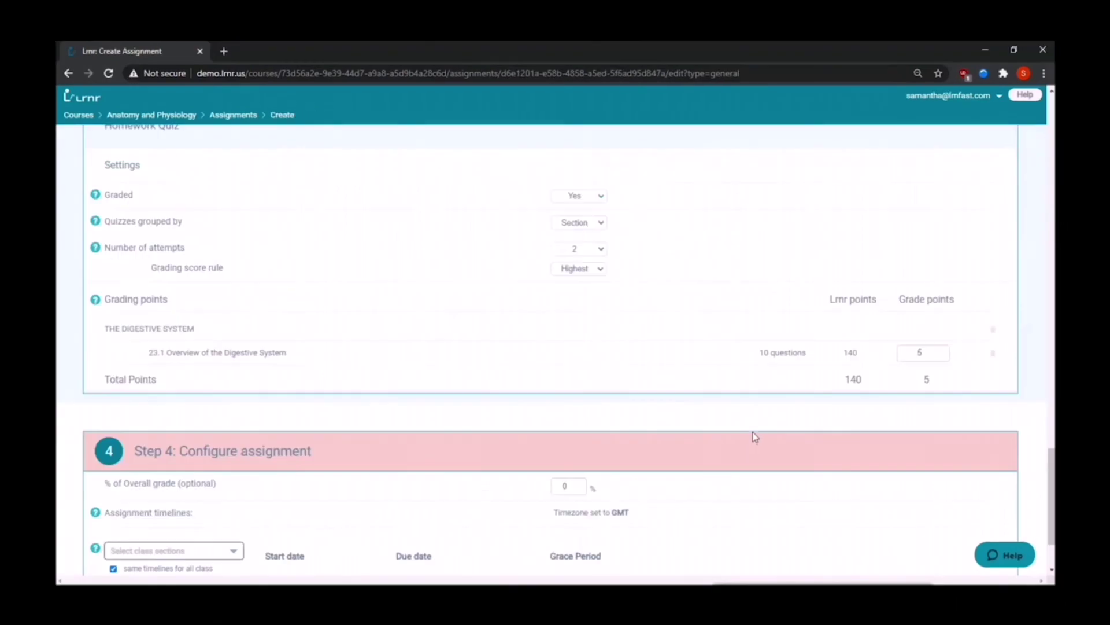
Assign the homework to the Demo-A&P class section
scroll(754, 436, "down", 3)
left_click(237, 454)
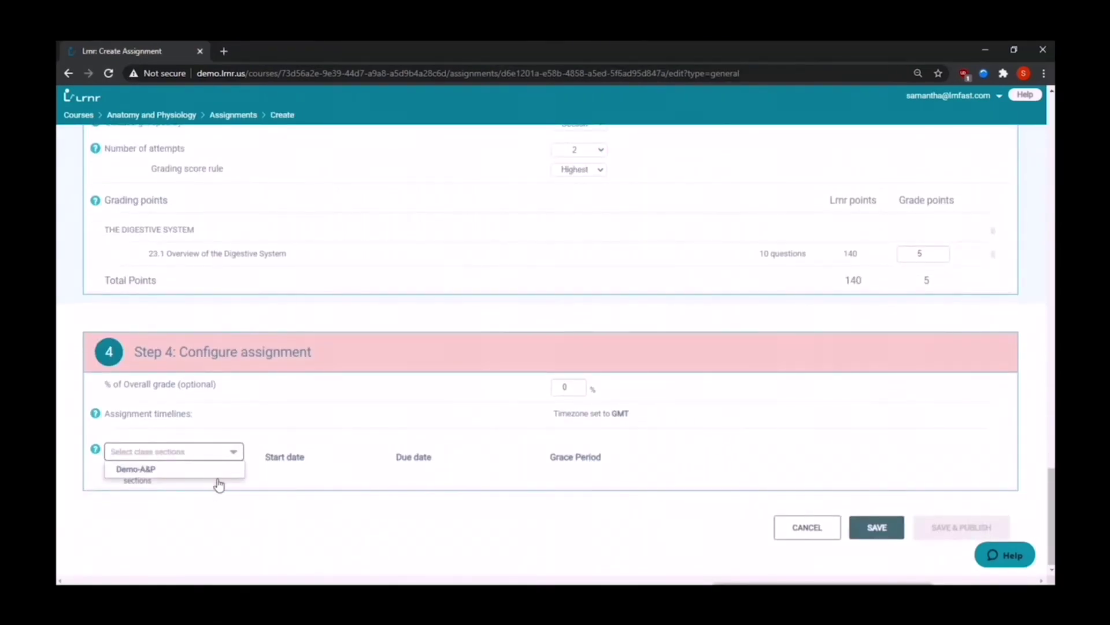
left_click(221, 469)
left_click(296, 502)
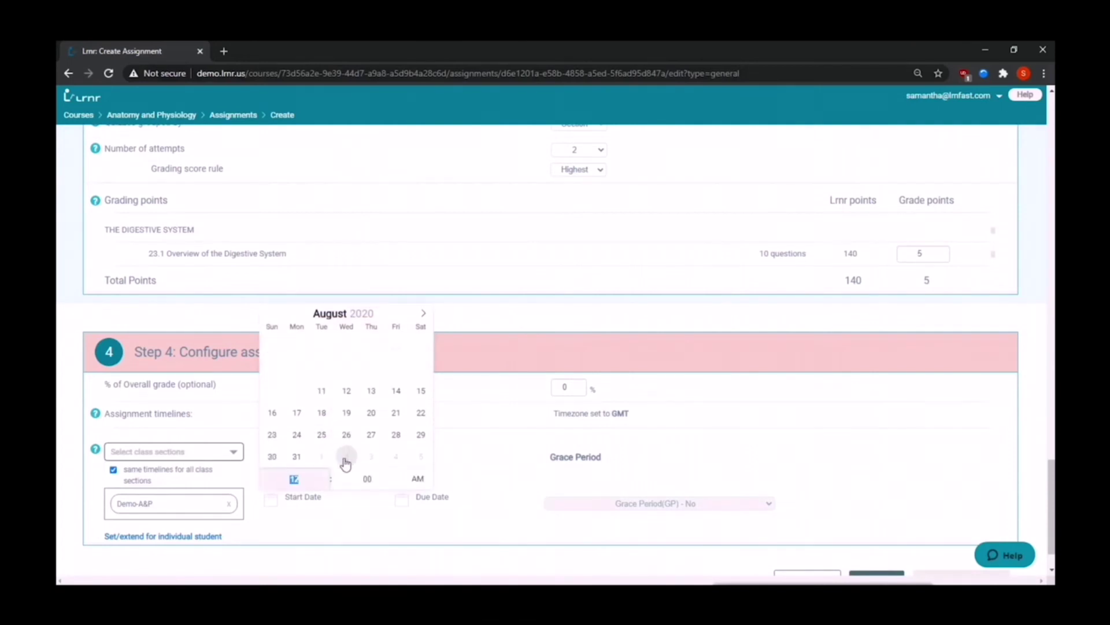
left_click(424, 525)
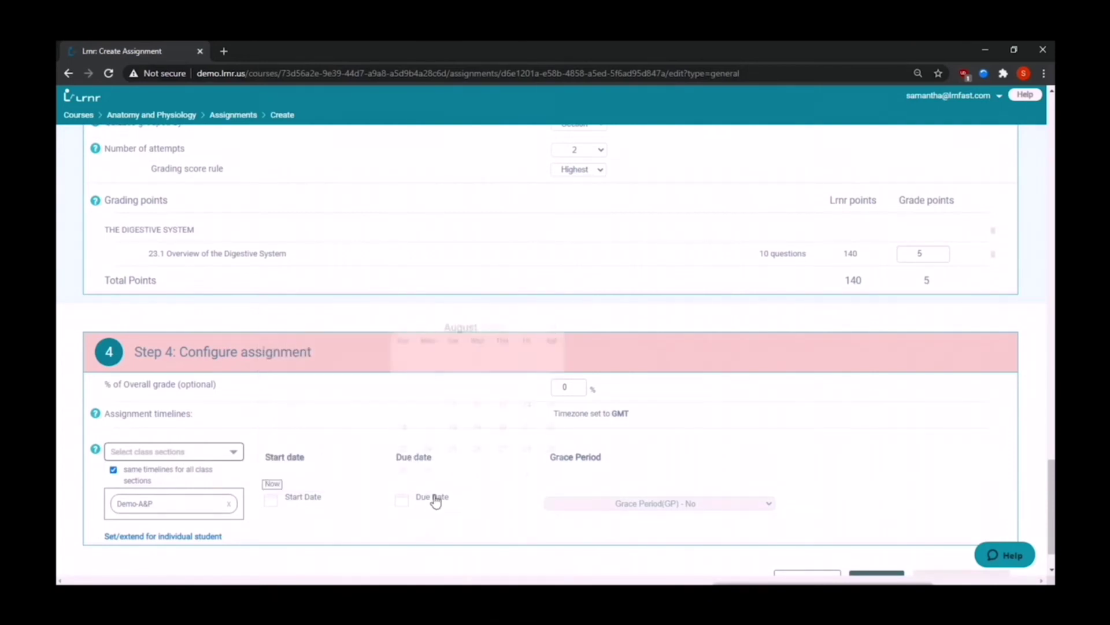
Set the due date to 13 August, leave Grace Period at No, and save the assignment
left_click(432, 497)
left_click(503, 415)
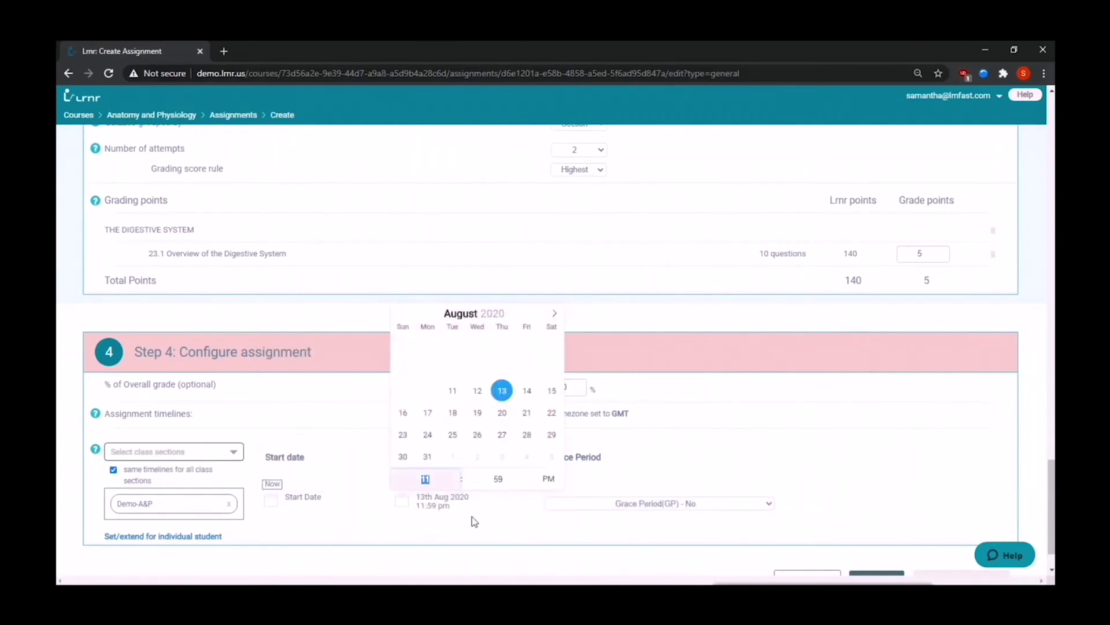
left_click(472, 518)
left_click(585, 505)
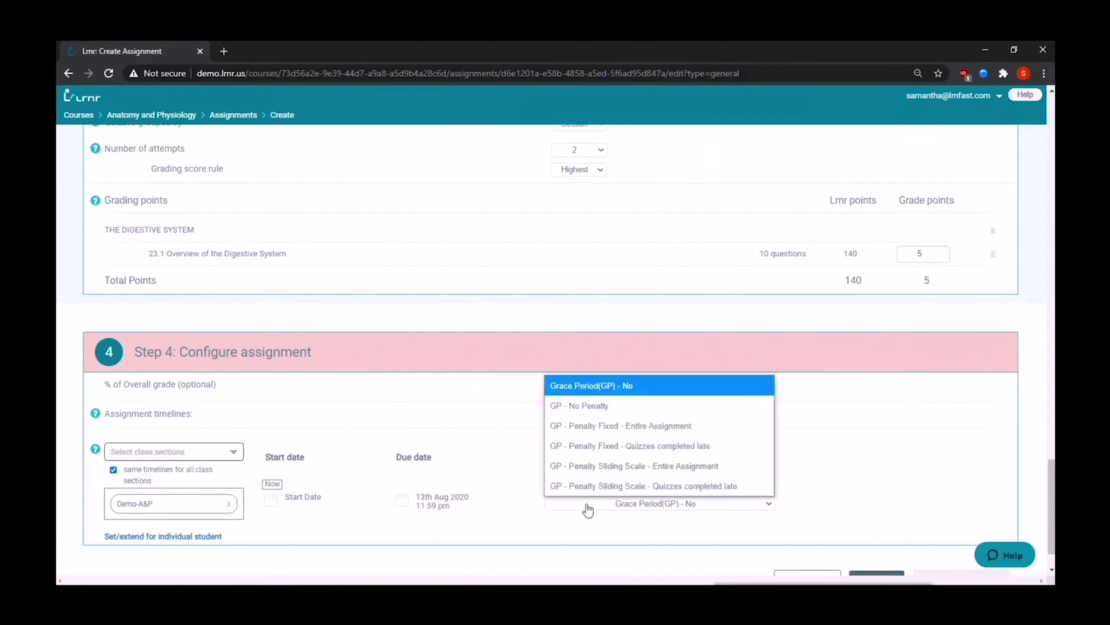
left_click(604, 393)
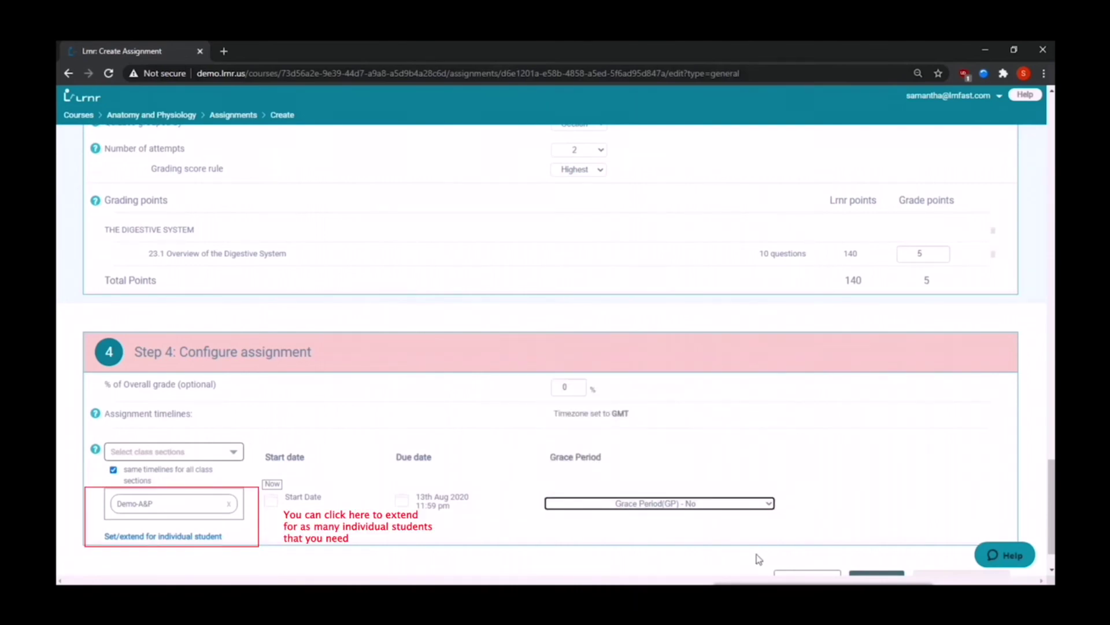
scroll(757, 554, "down", 1)
left_click(879, 556)
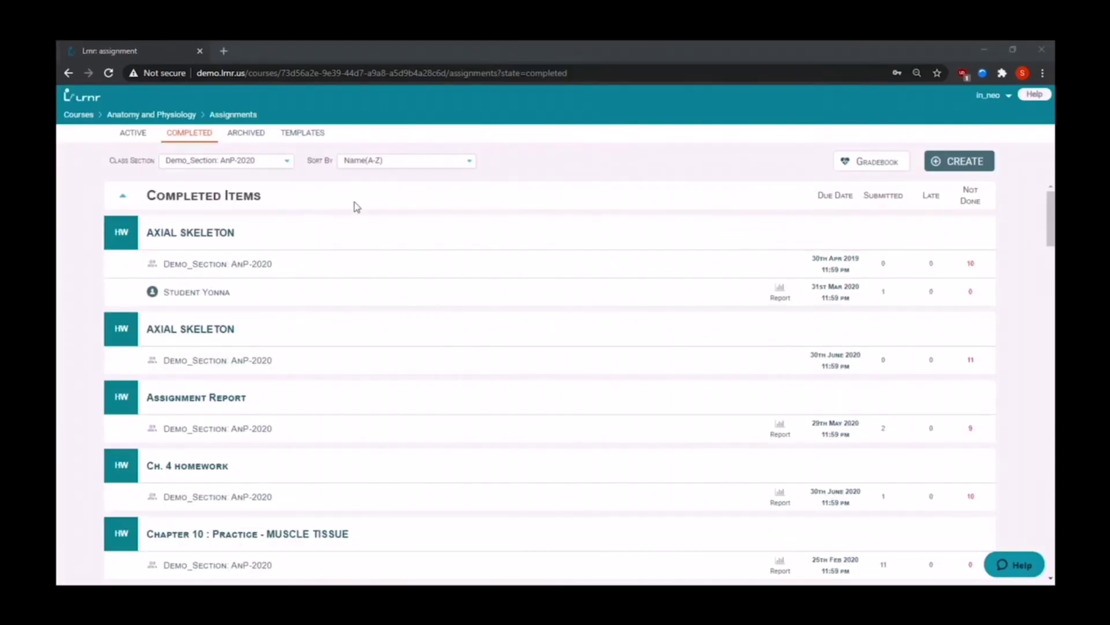
List templates from all owners, edit the AXIAL SKELETON template, and show its sharing options
left_click(295, 135)
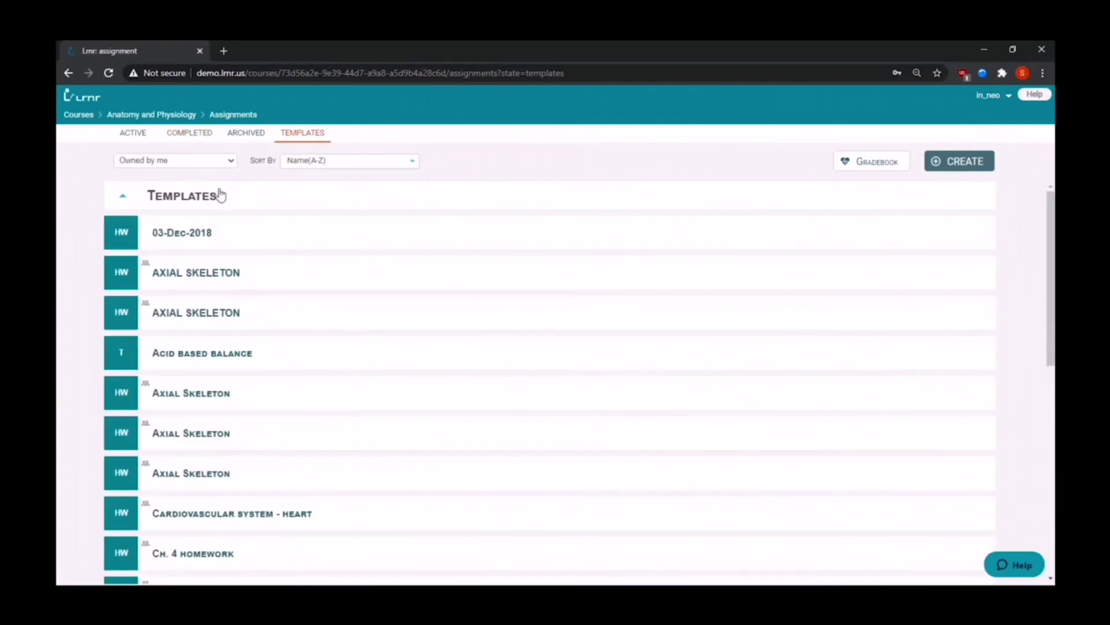
left_click(194, 162)
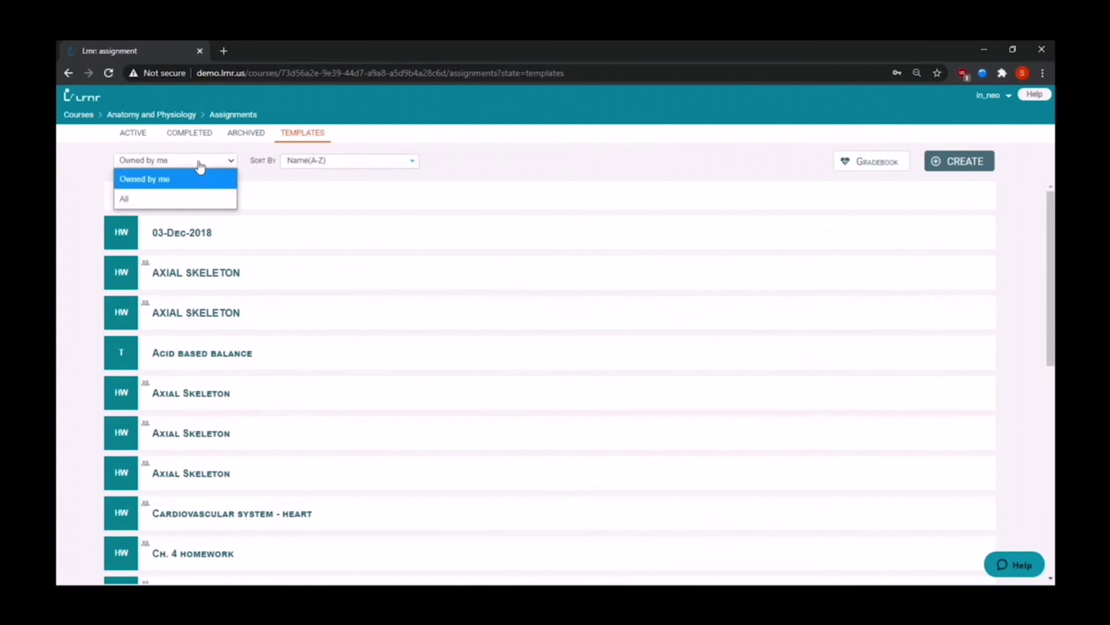
left_click(189, 199)
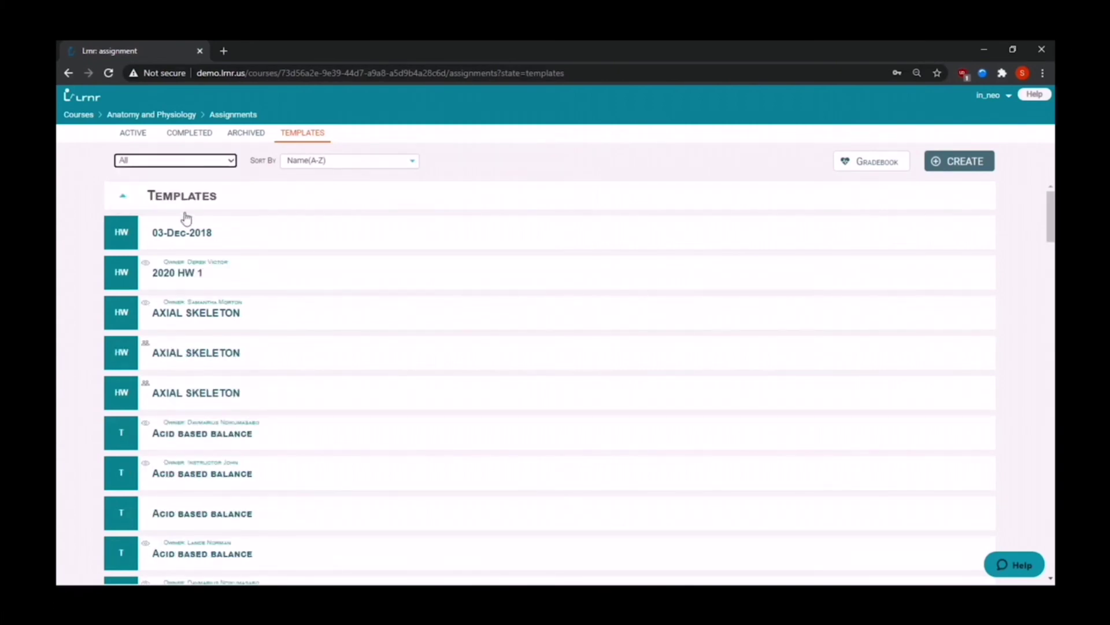
mouse_move(152, 276)
mouse_move(145, 354)
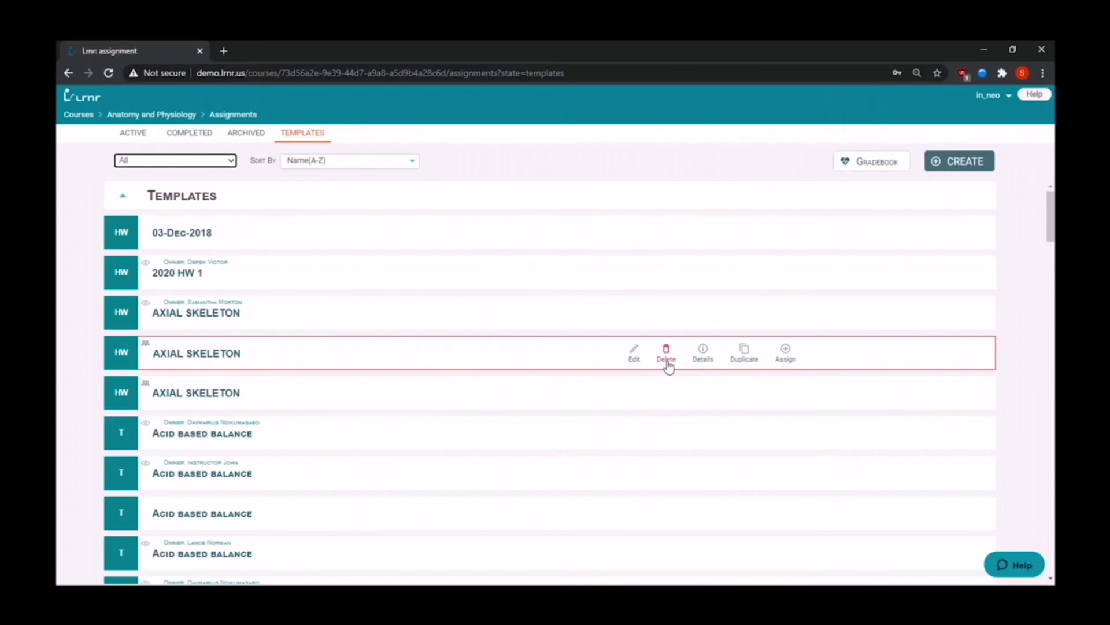
left_click(636, 362)
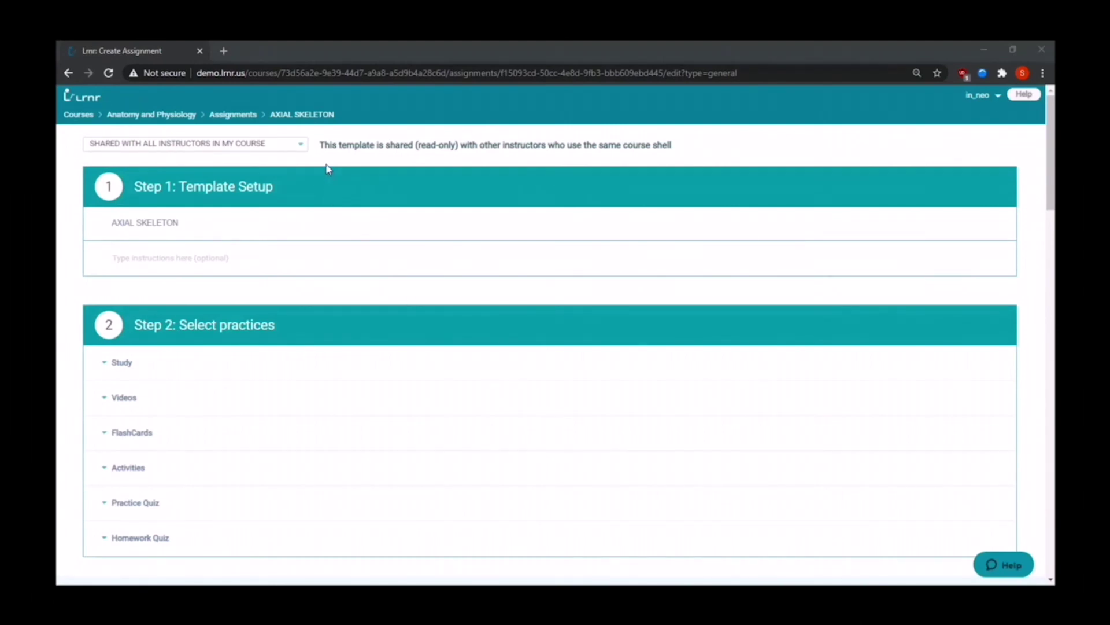
left_click(301, 146)
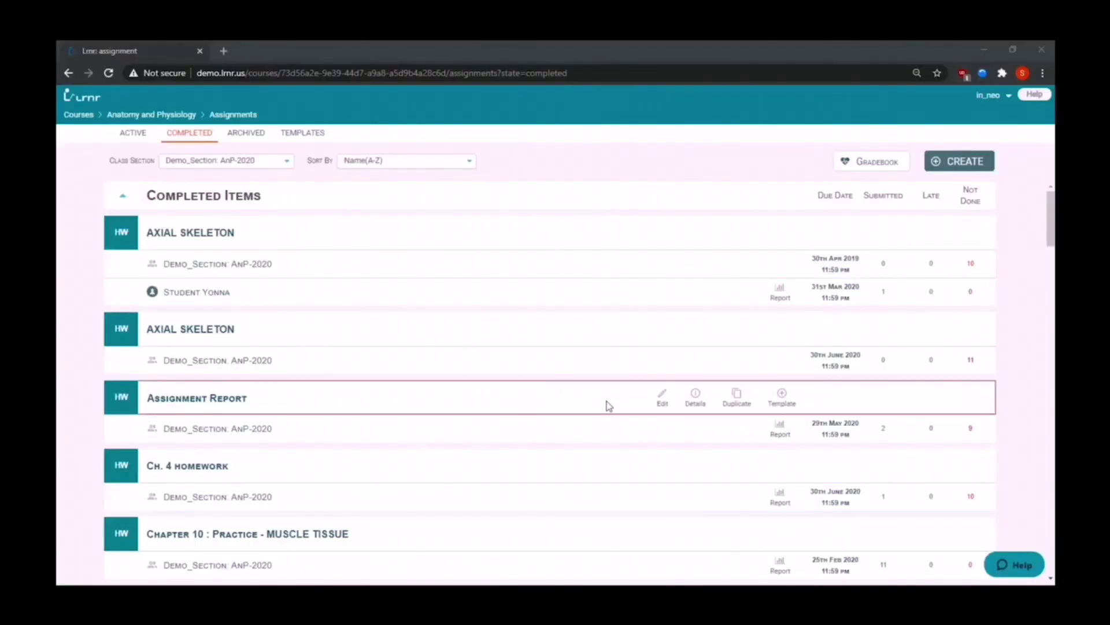
In the Chapter 10 gradebook, check a 10.1 score, view bulk Actions, then select all 10.1 scores
scroll(609, 405, "down", 5)
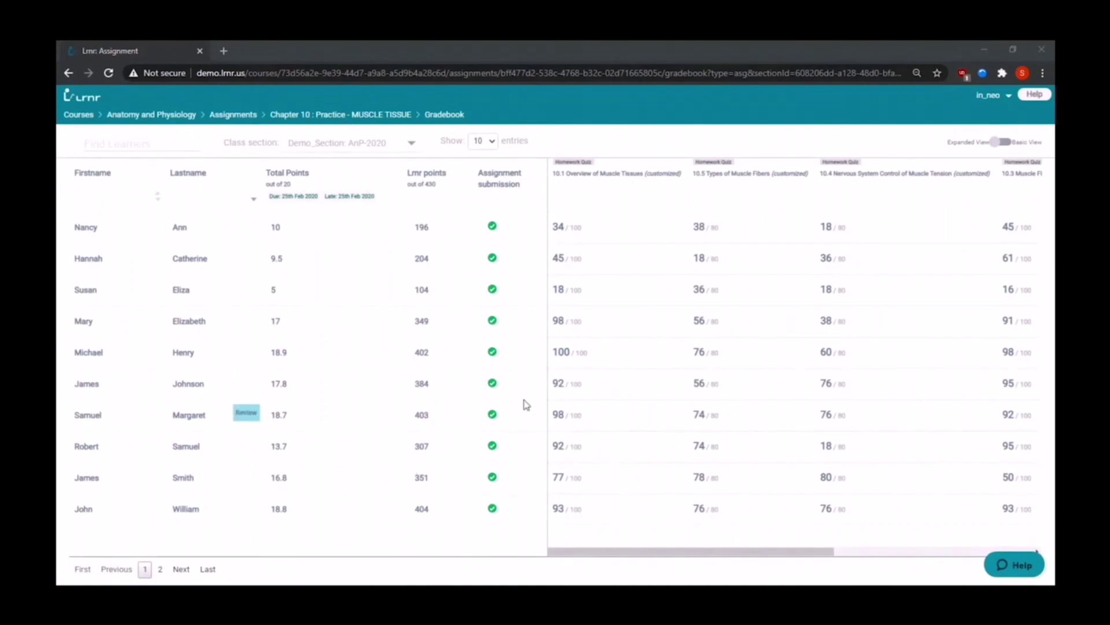
scroll(758, 322, "right", 5)
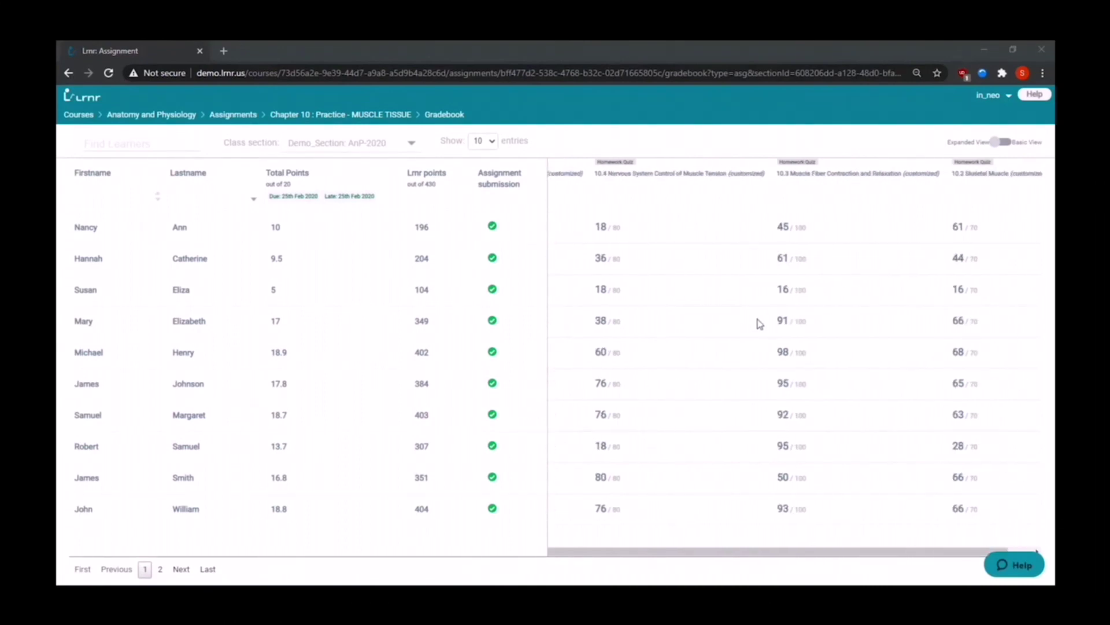
scroll(758, 322, "left", 5)
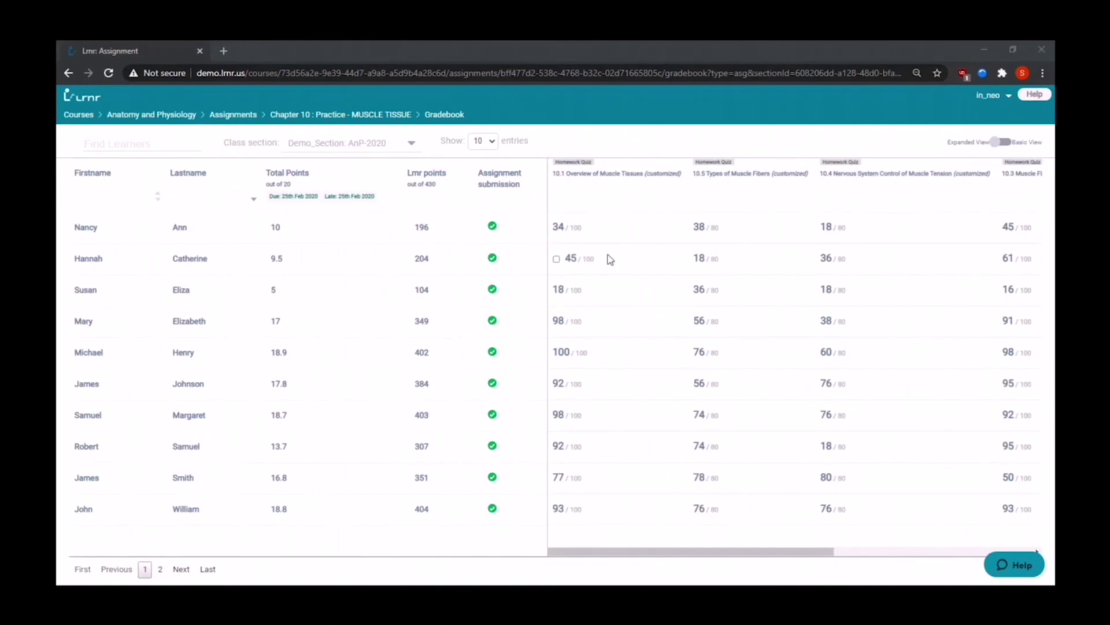
left_click(556, 259)
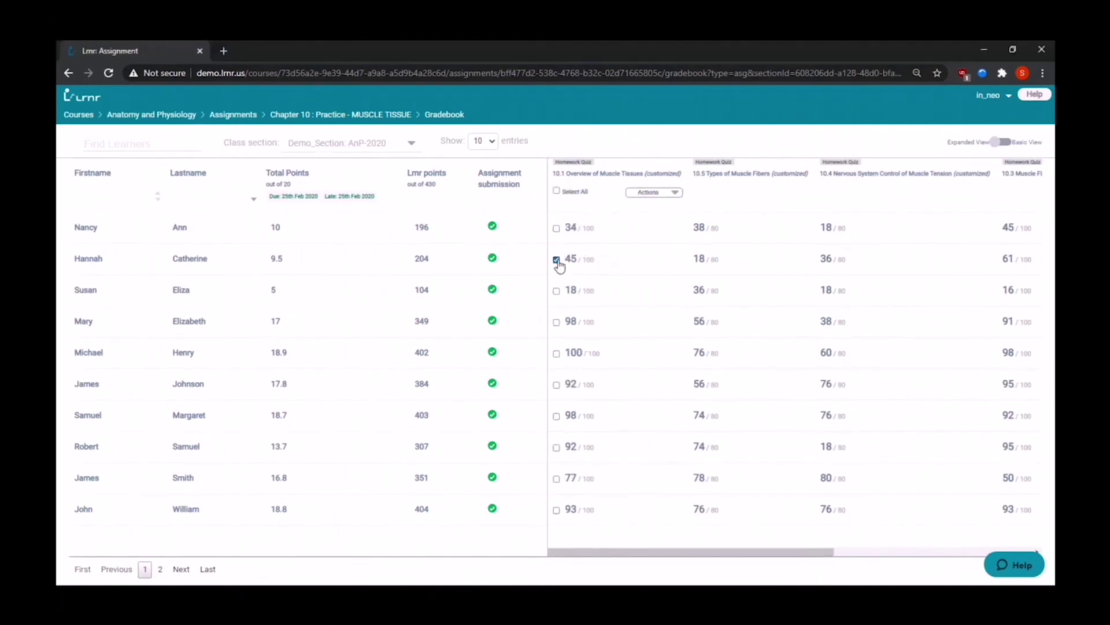
left_click(641, 197)
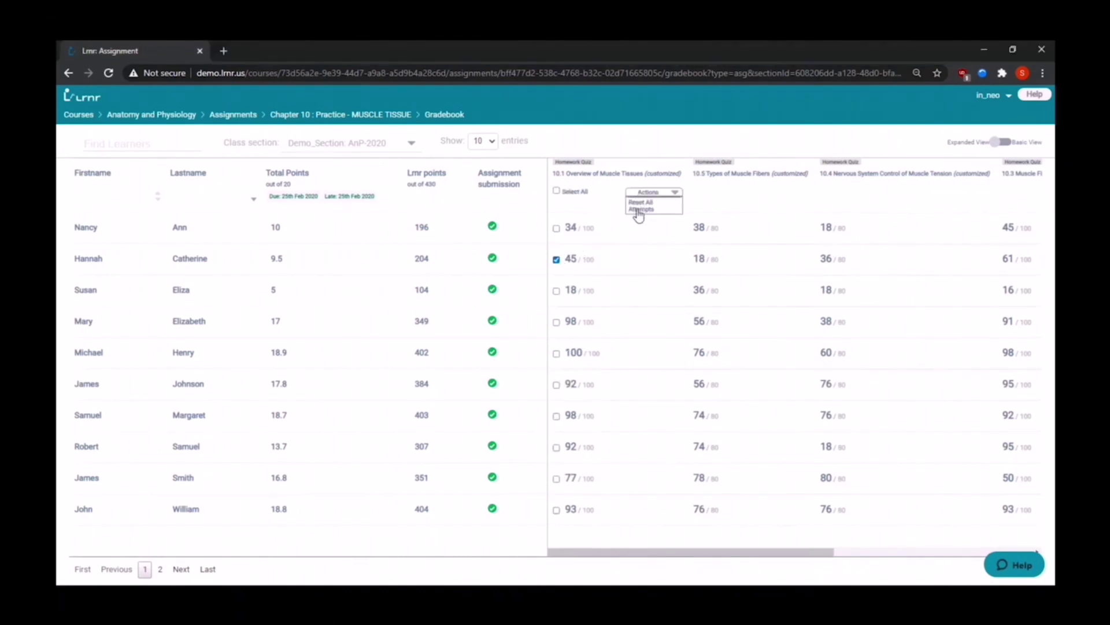
left_click(556, 193)
mouse_move(495, 238)
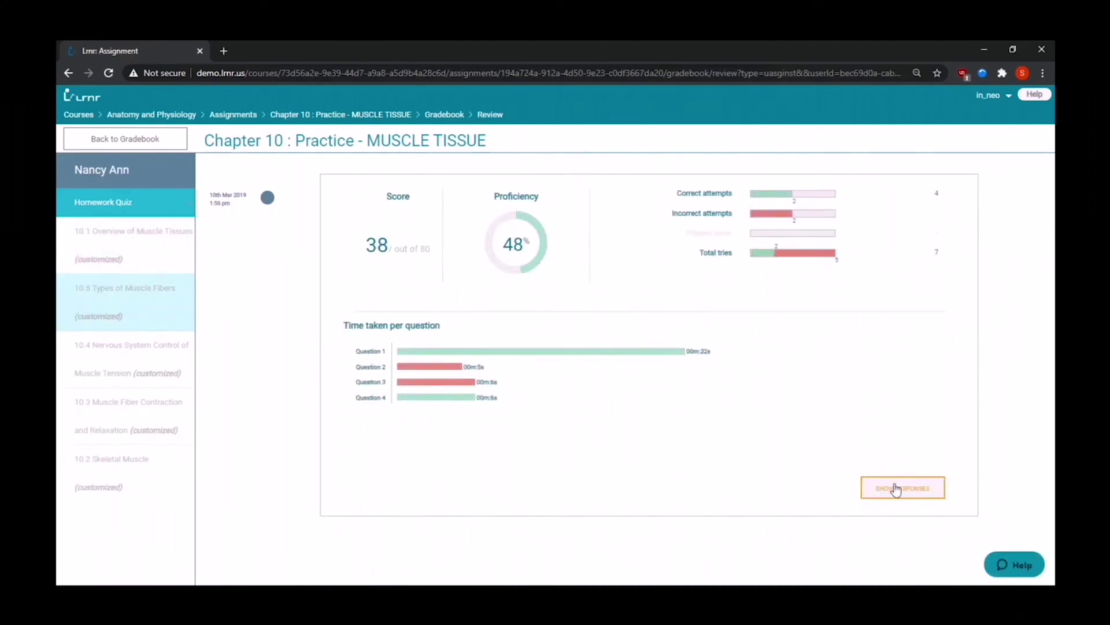
Show the student's question-by-question Chapter 10 quiz answers, then return to the course-wide gradebook
left_click(898, 488)
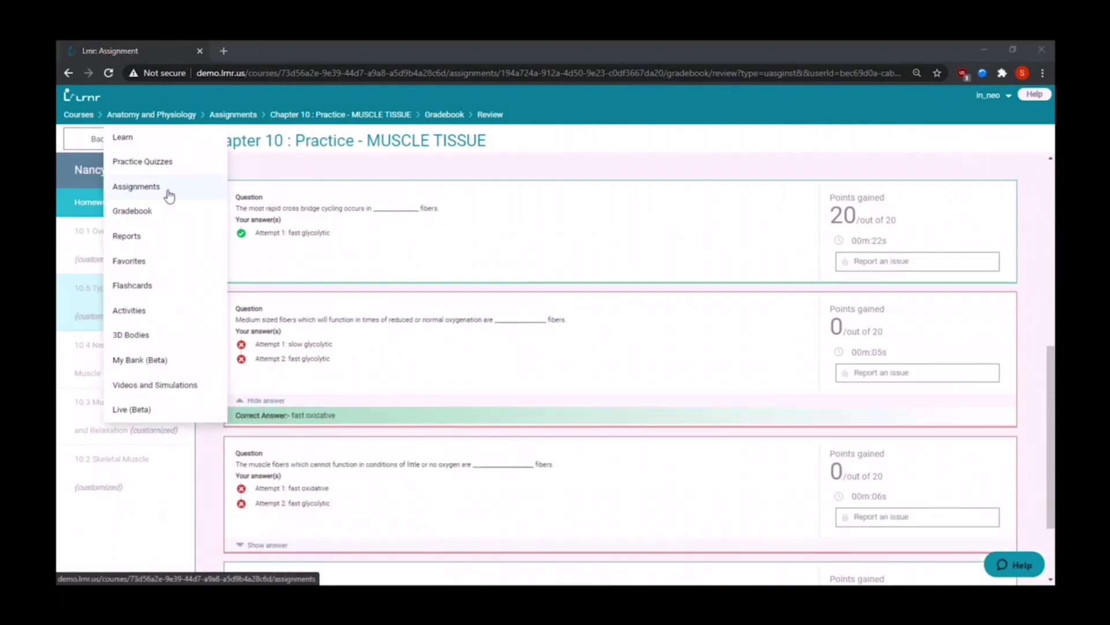
left_click(166, 208)
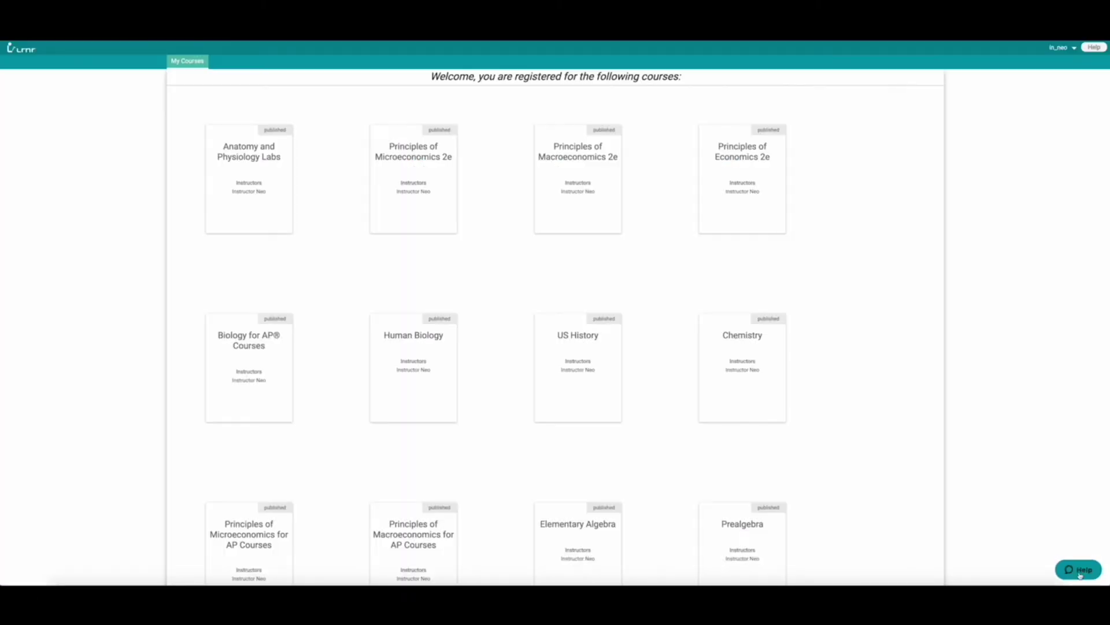
Request a live support chat with Product Functionality as the help topic
left_click(1079, 573)
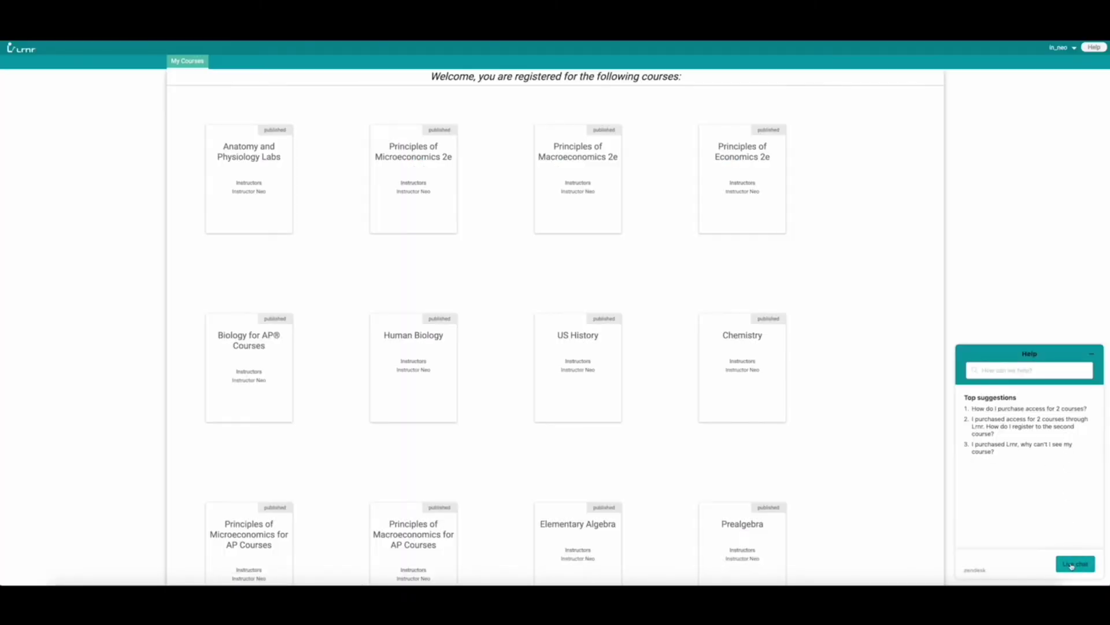
left_click(1072, 565)
left_click(1021, 490)
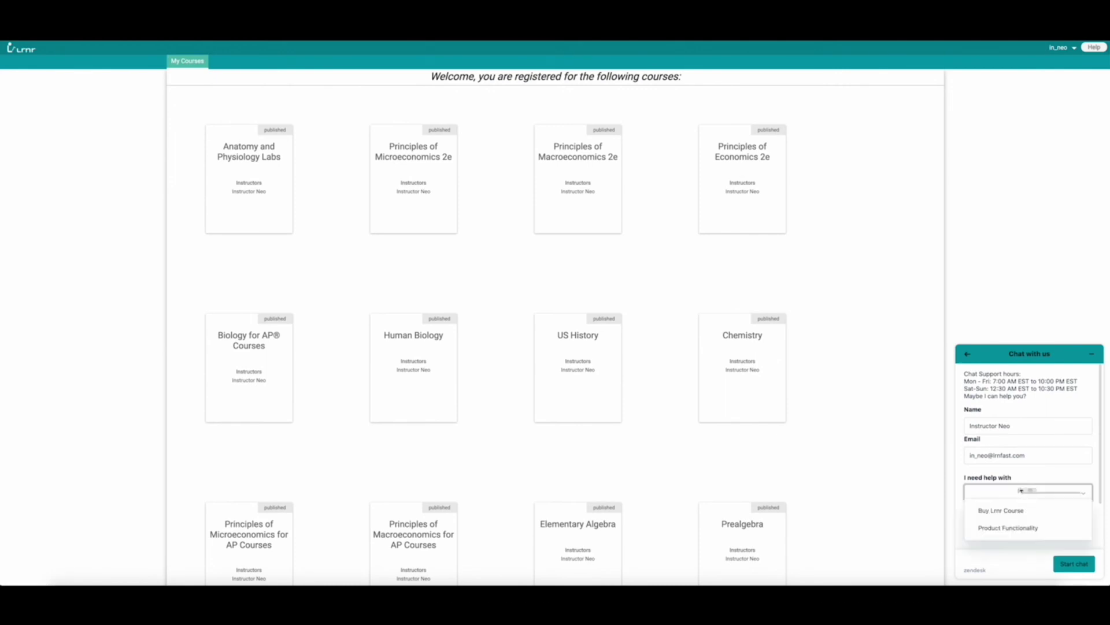
left_click(1008, 527)
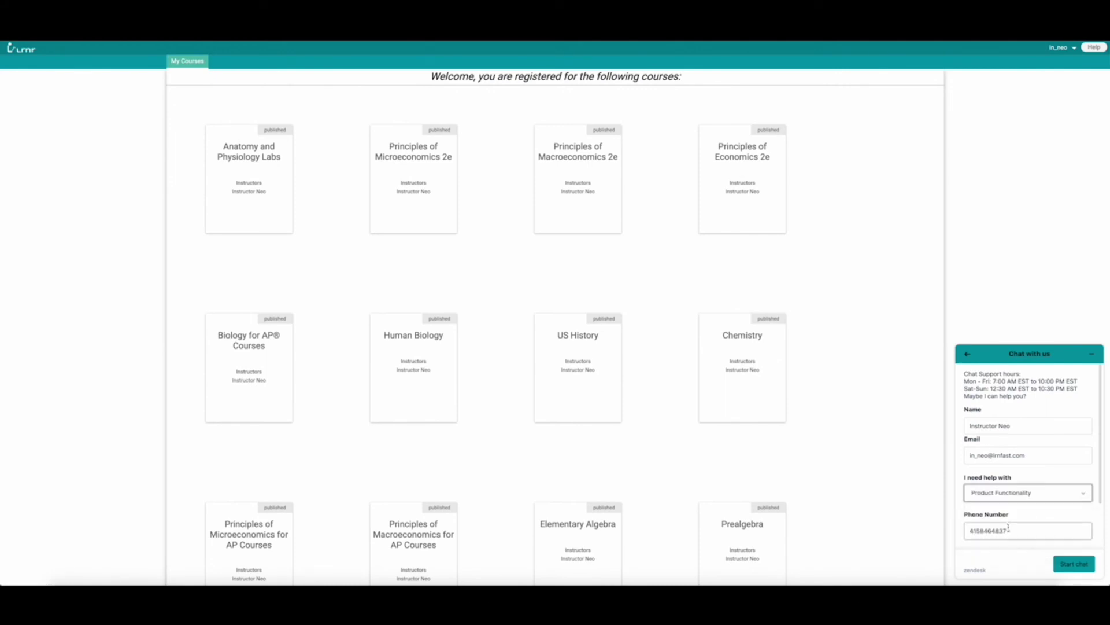
Start the chat with the message 'Any questions can go here', then read the help guide's Courses List article
left_click(1035, 523)
type("Any questions can go here")
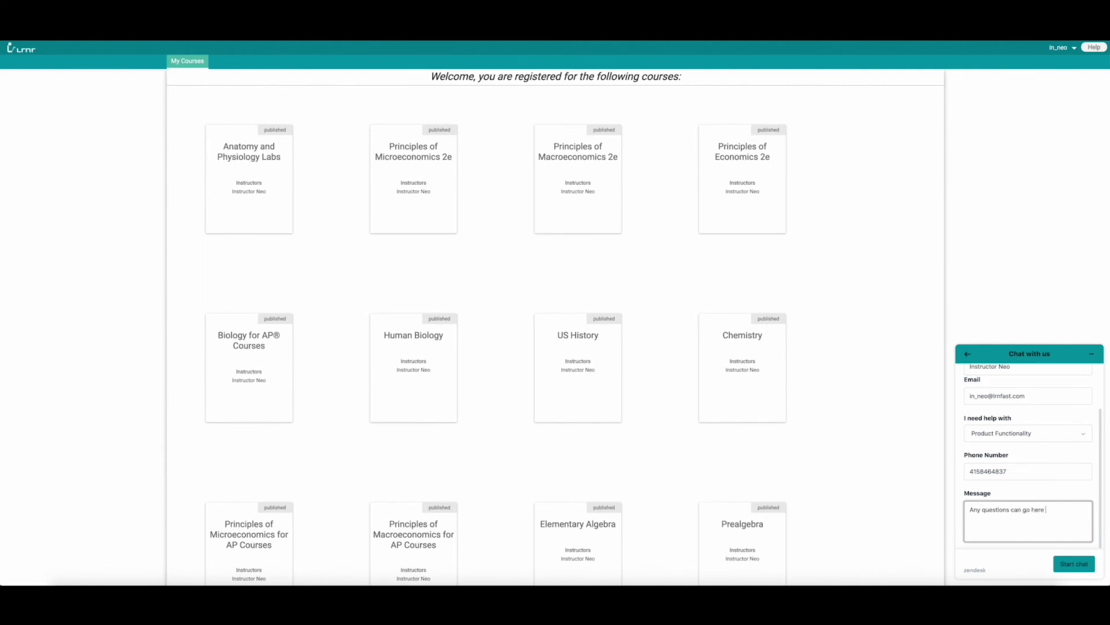
left_click(1085, 568)
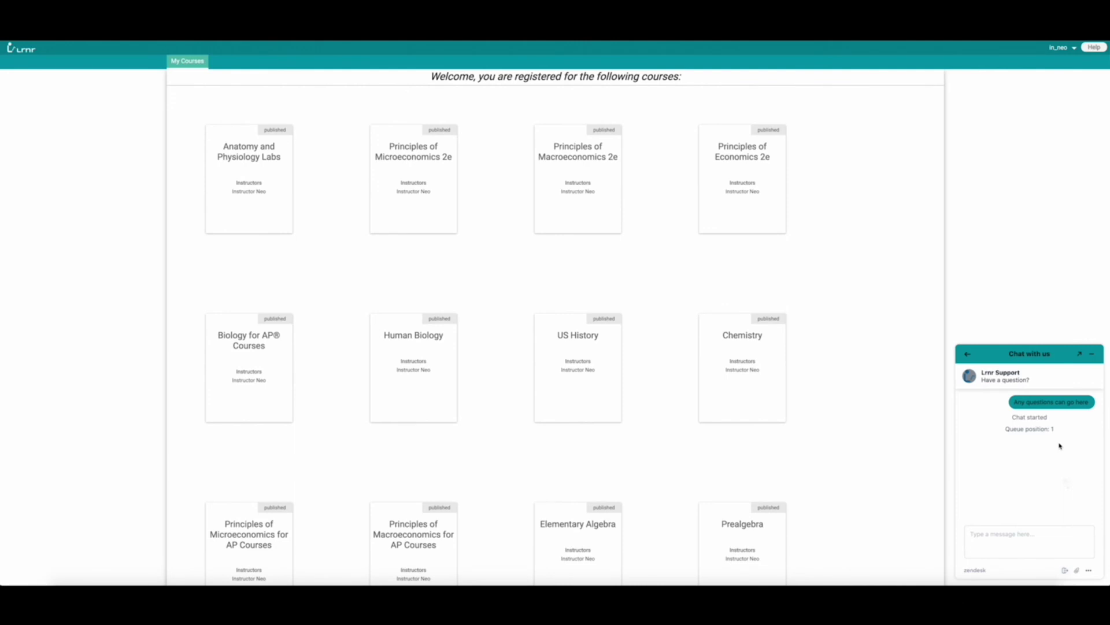
left_click(1093, 47)
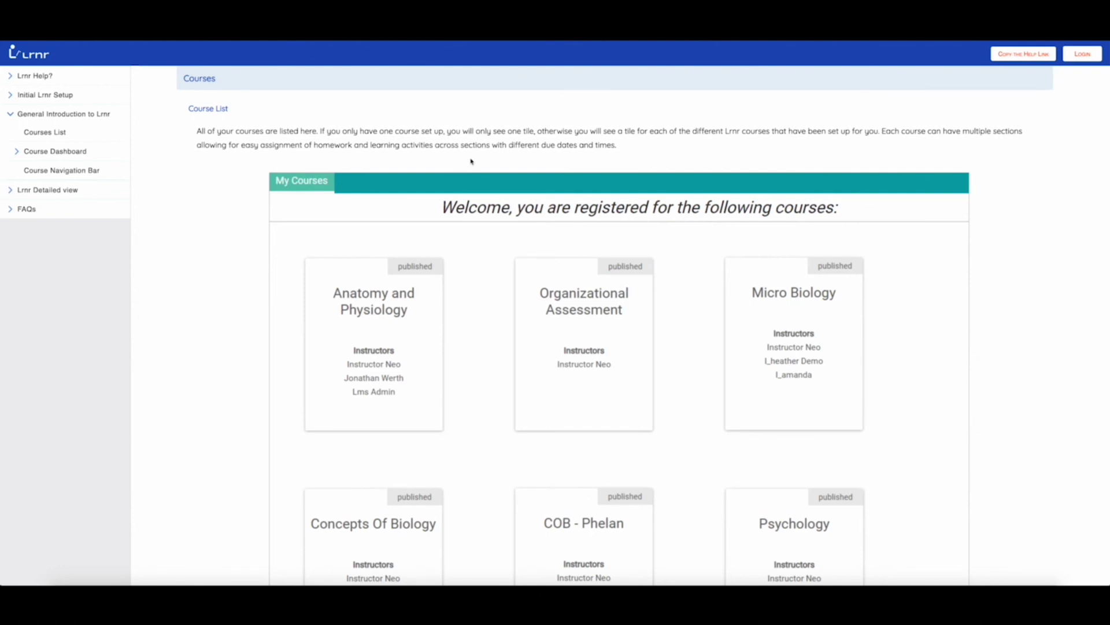
scroll(472, 162, "down", 9)
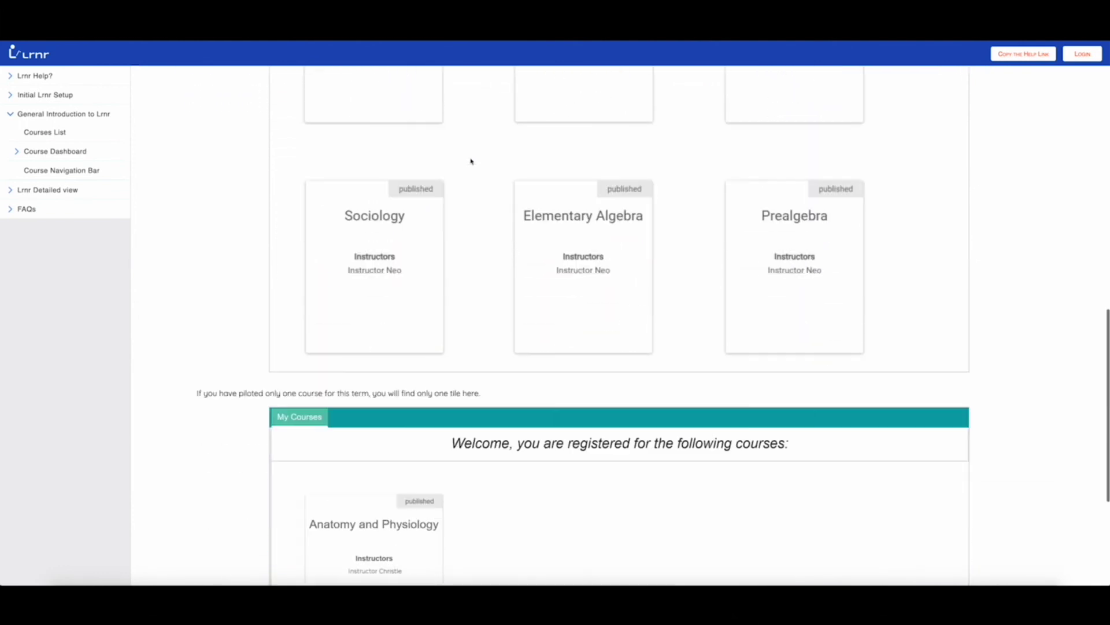